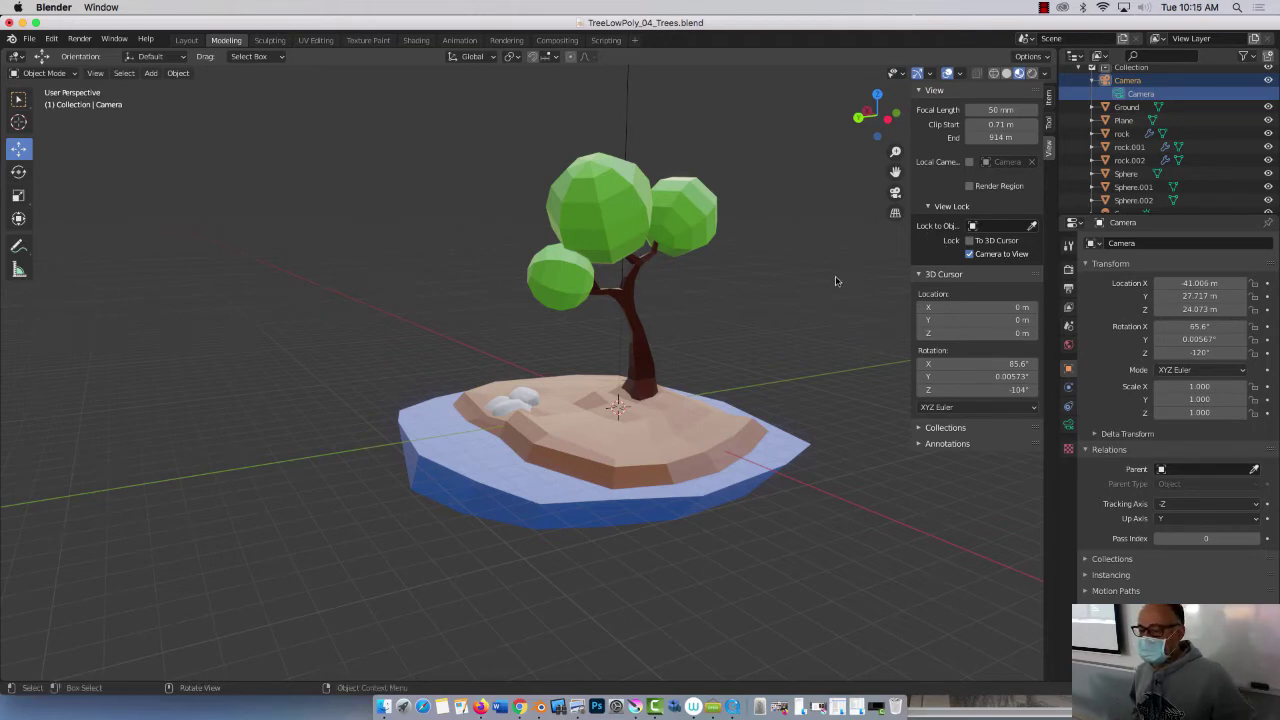
- Look through the scene camera, then zoom and pan until the tree and island are recentred in frame
{"action": "left_click", "coordinate": [895, 191]}
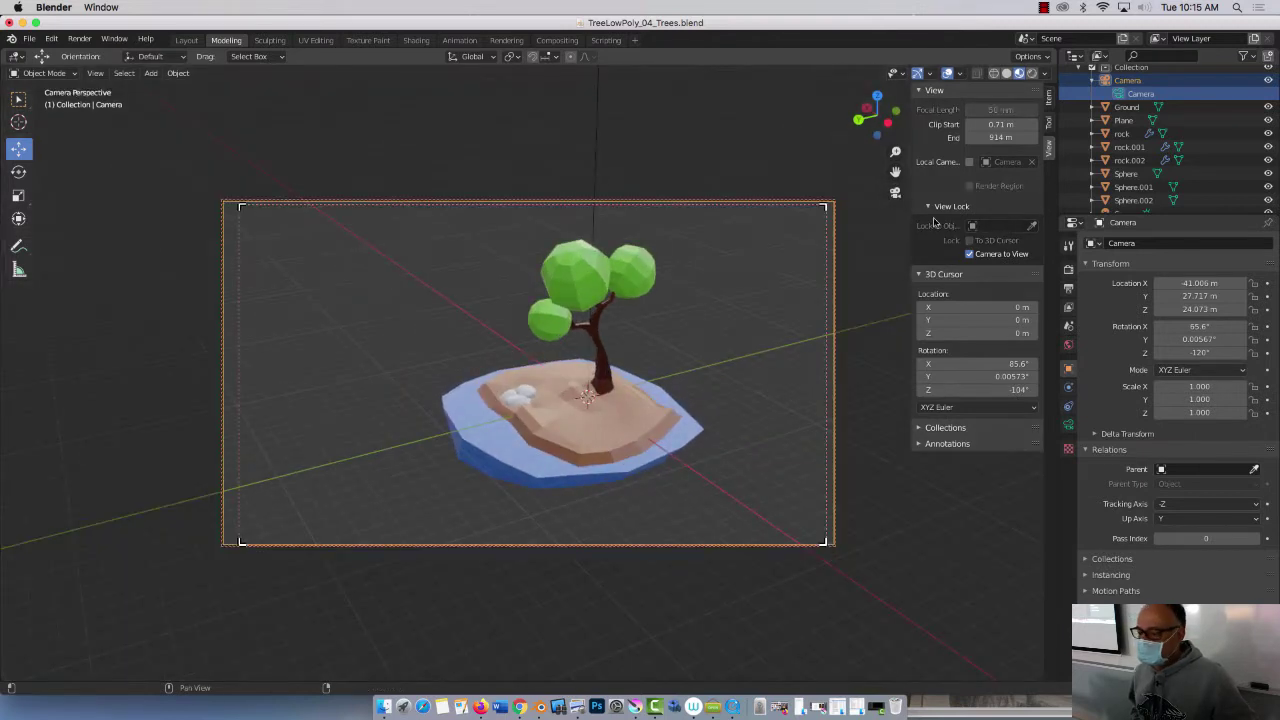
{"action": "left_click", "coordinate": [969, 254]}
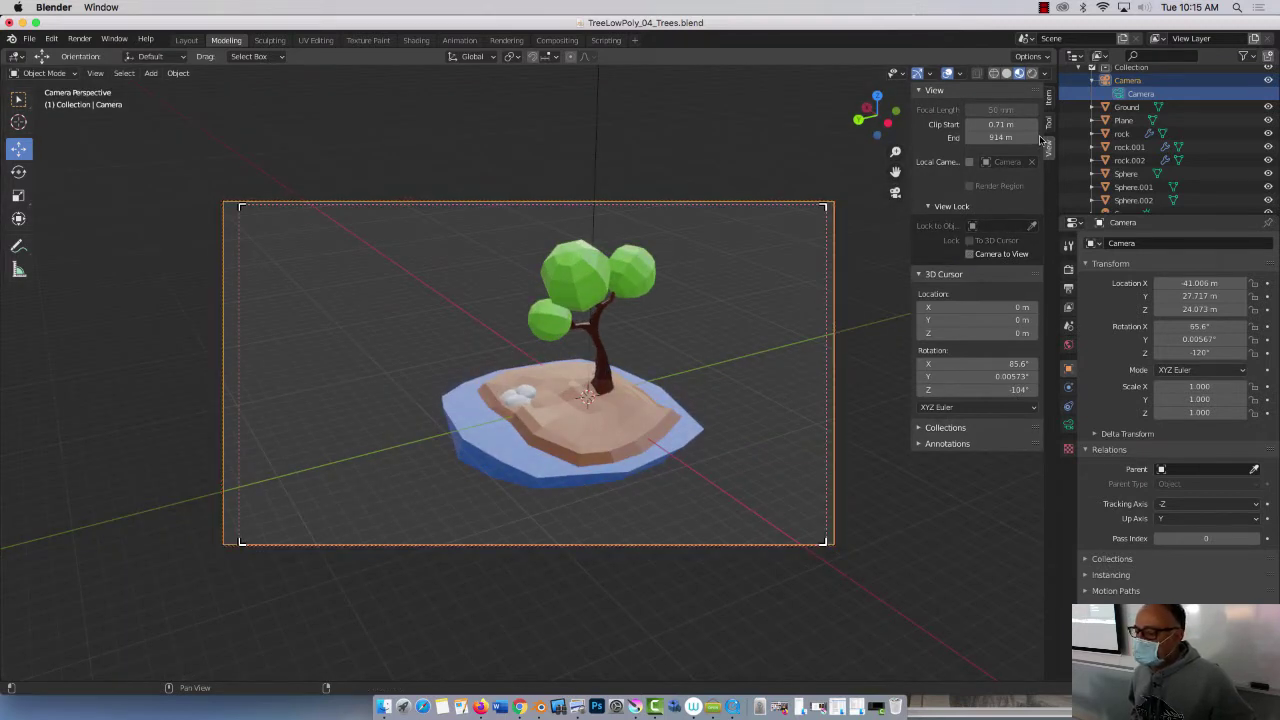
{"action": "key", "text": "n"}
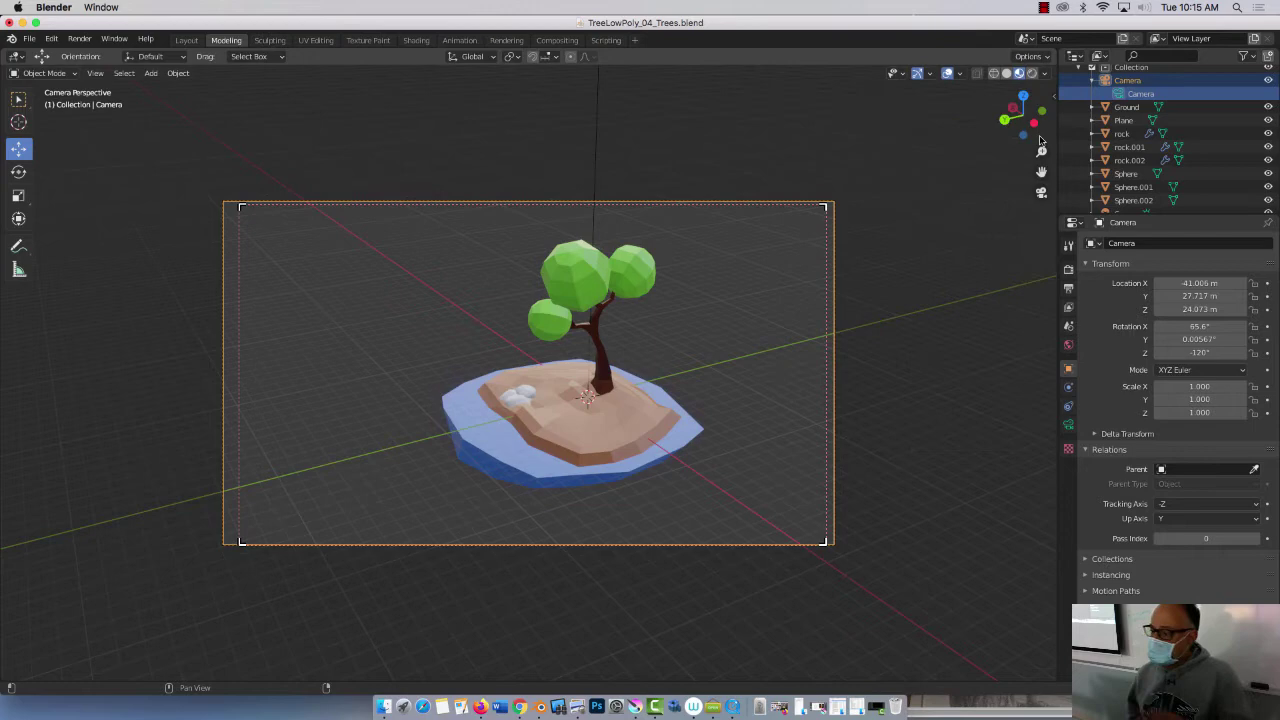
{"action": "key", "text": "n"}
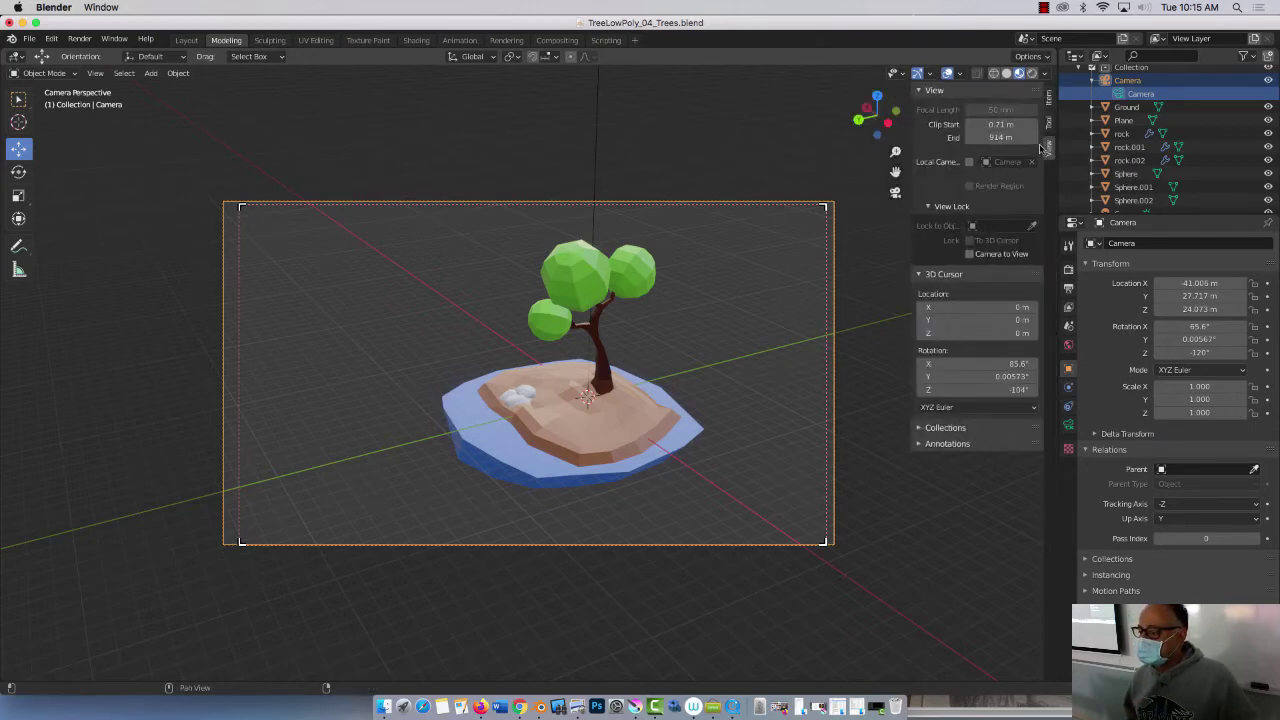
{"action": "scroll", "coordinate": [507, 434], "scroll_direction": "up", "scroll_amount": 1}
{"action": "scroll", "coordinate": [507, 434], "scroll_direction": "down", "scroll_amount": 5}
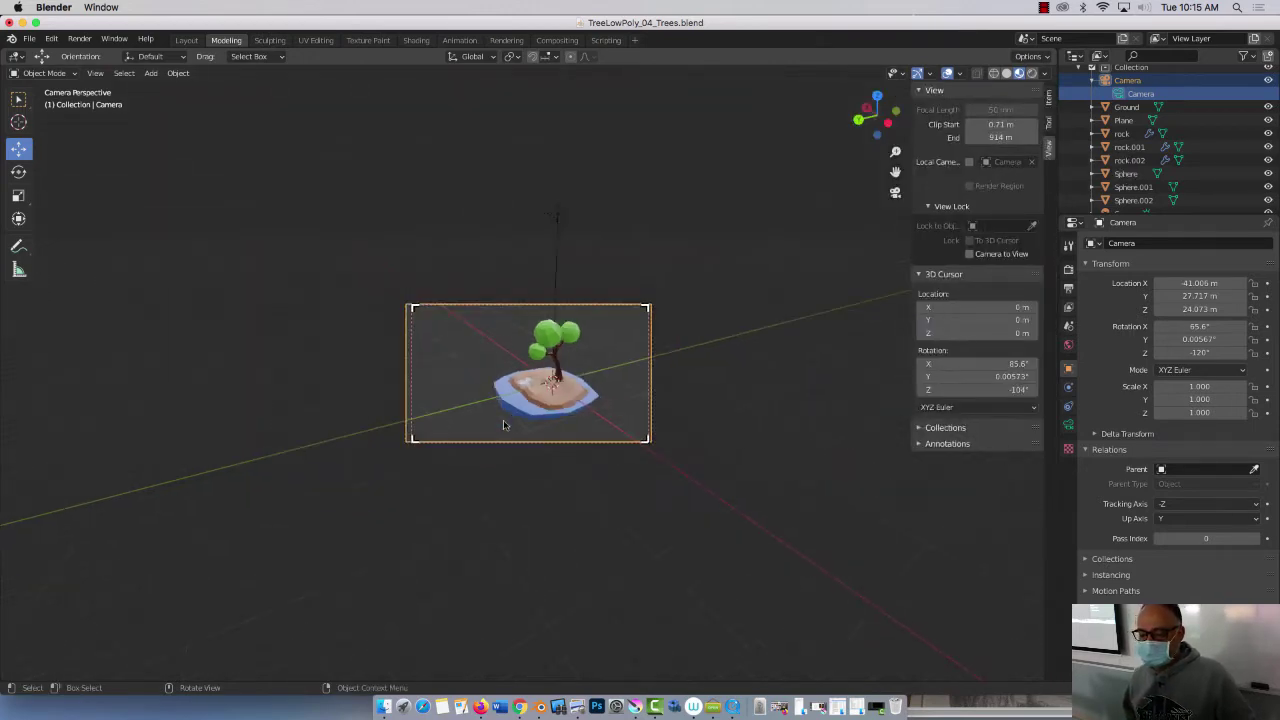
{"action": "scroll", "coordinate": [503, 419], "scroll_direction": "up", "scroll_amount": 5}
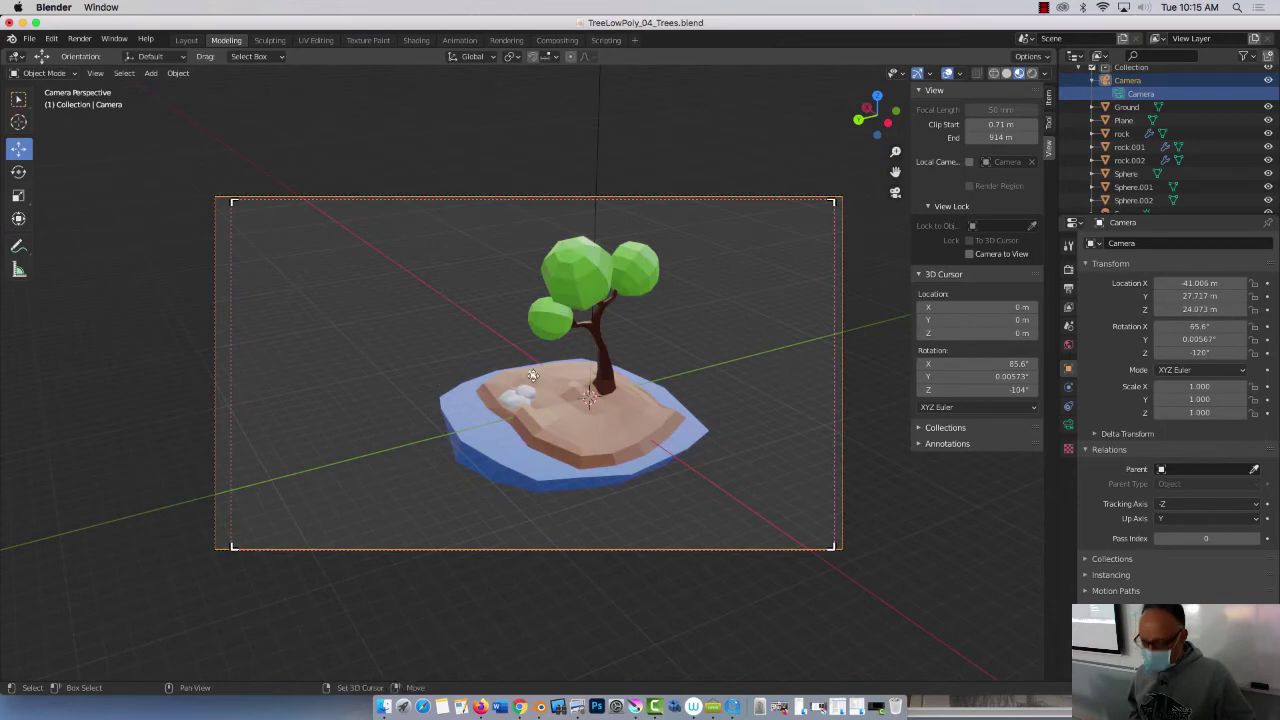
{"action": "middle_click_drag", "start_coordinate": [432, 409], "coordinate": [493, 303], "text": "shift"}
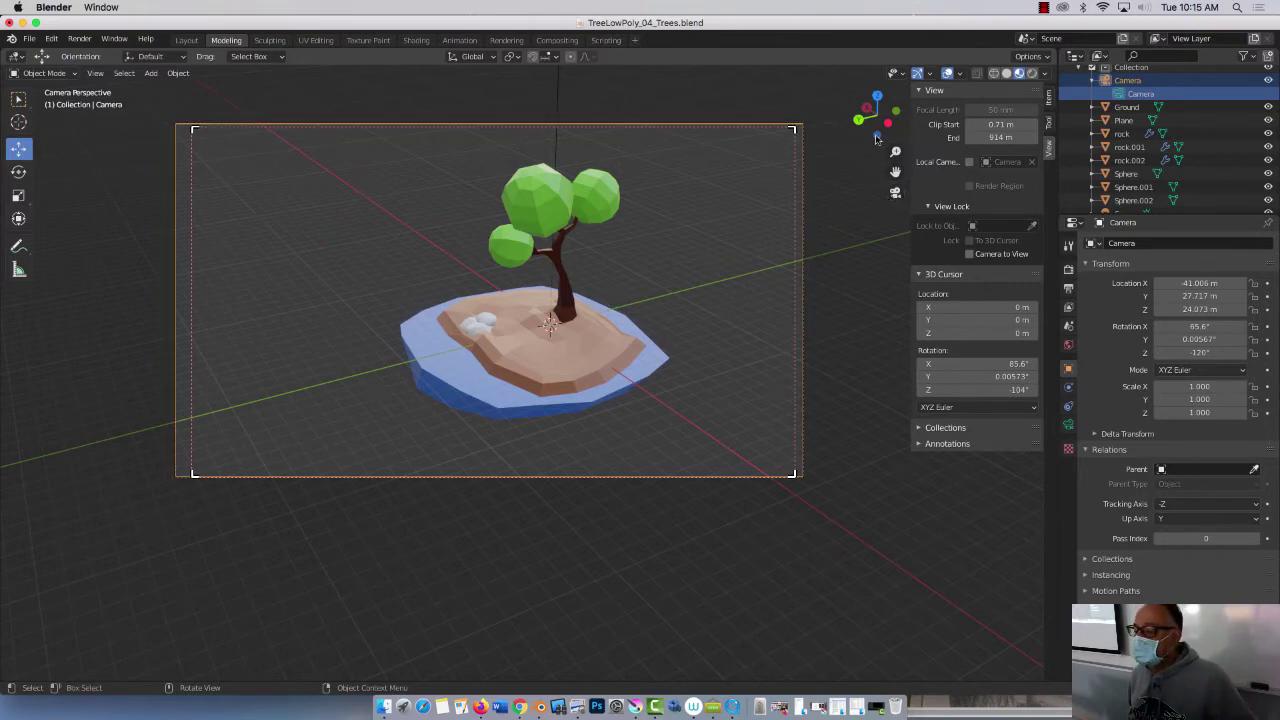
- Turn on Lock Camera to View in the View Lock settings
{"action": "left_click", "coordinate": [895, 193]}
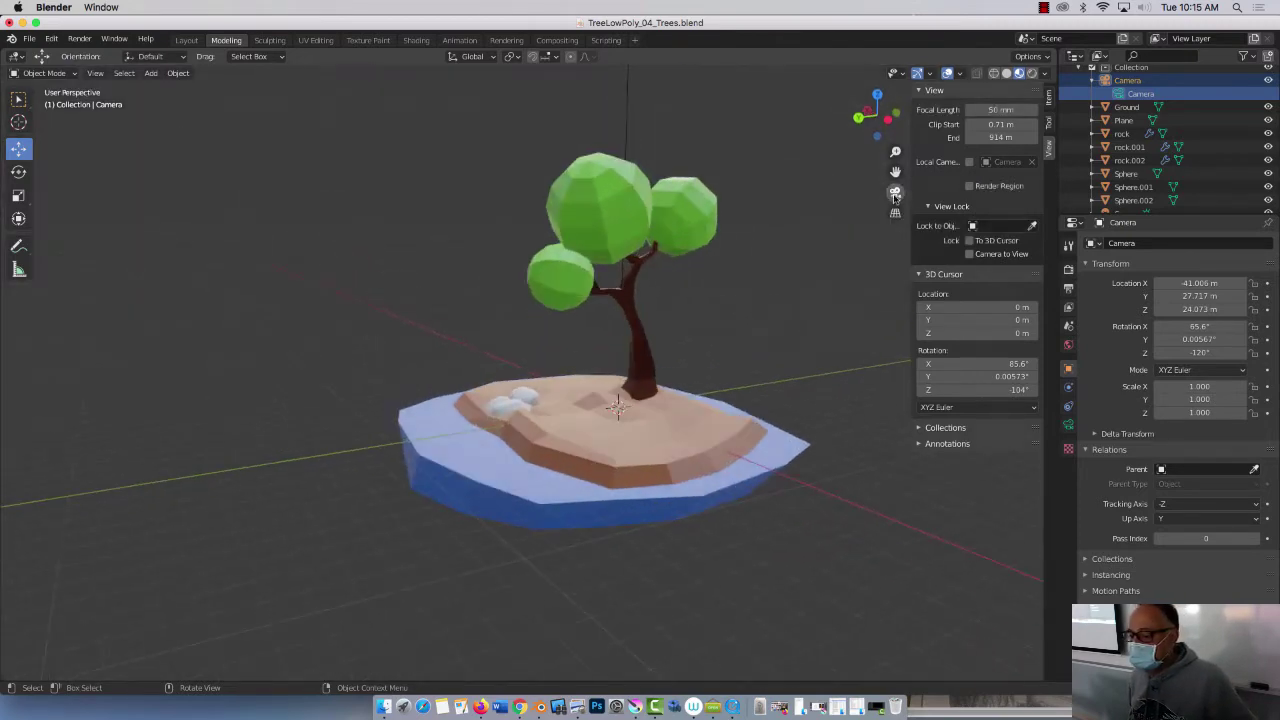
{"action": "left_click", "coordinate": [895, 194]}
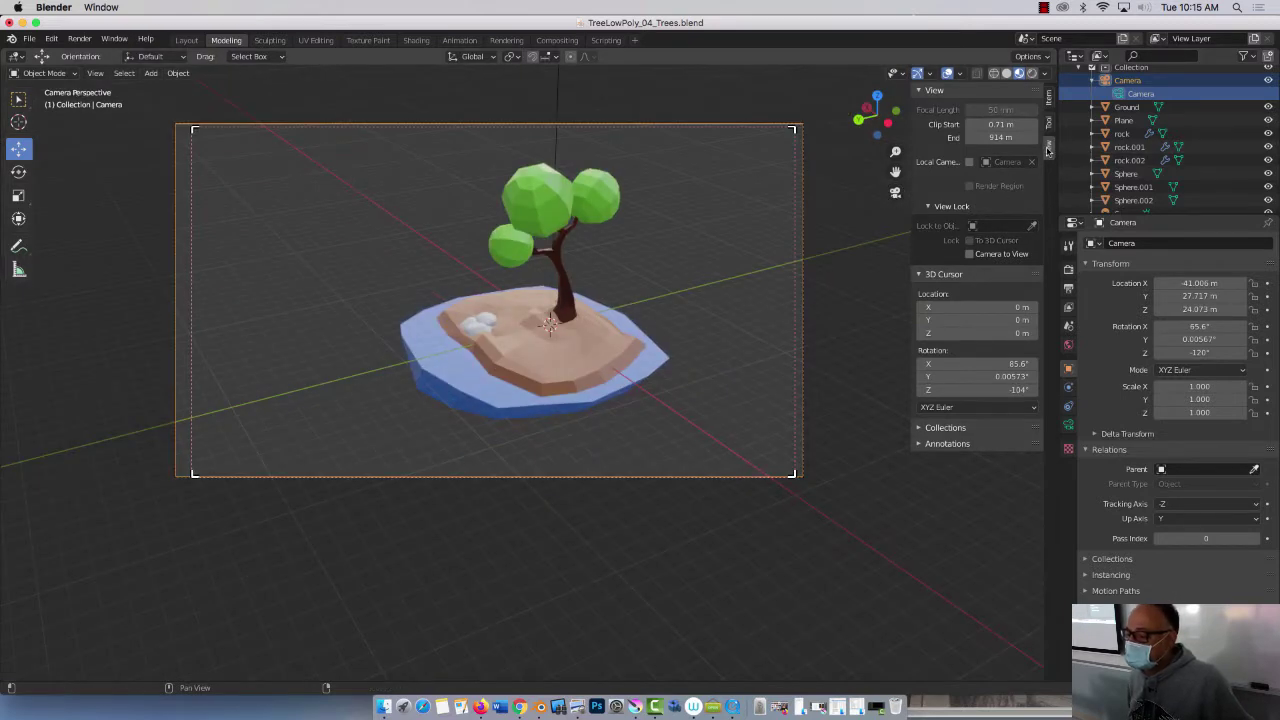
{"action": "left_click", "coordinate": [930, 207]}
{"action": "left_click", "coordinate": [930, 207]}
{"action": "left_click", "coordinate": [930, 207]}
{"action": "left_click", "coordinate": [930, 207]}
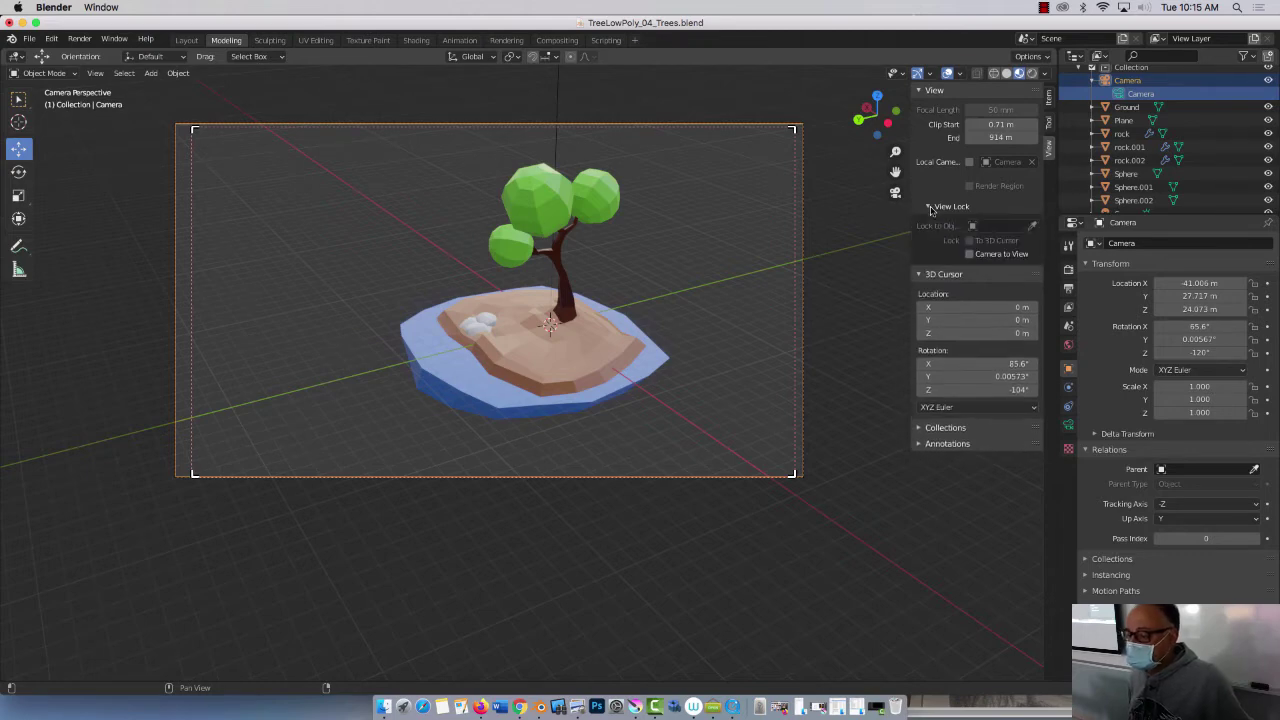
{"action": "left_click", "coordinate": [968, 255]}
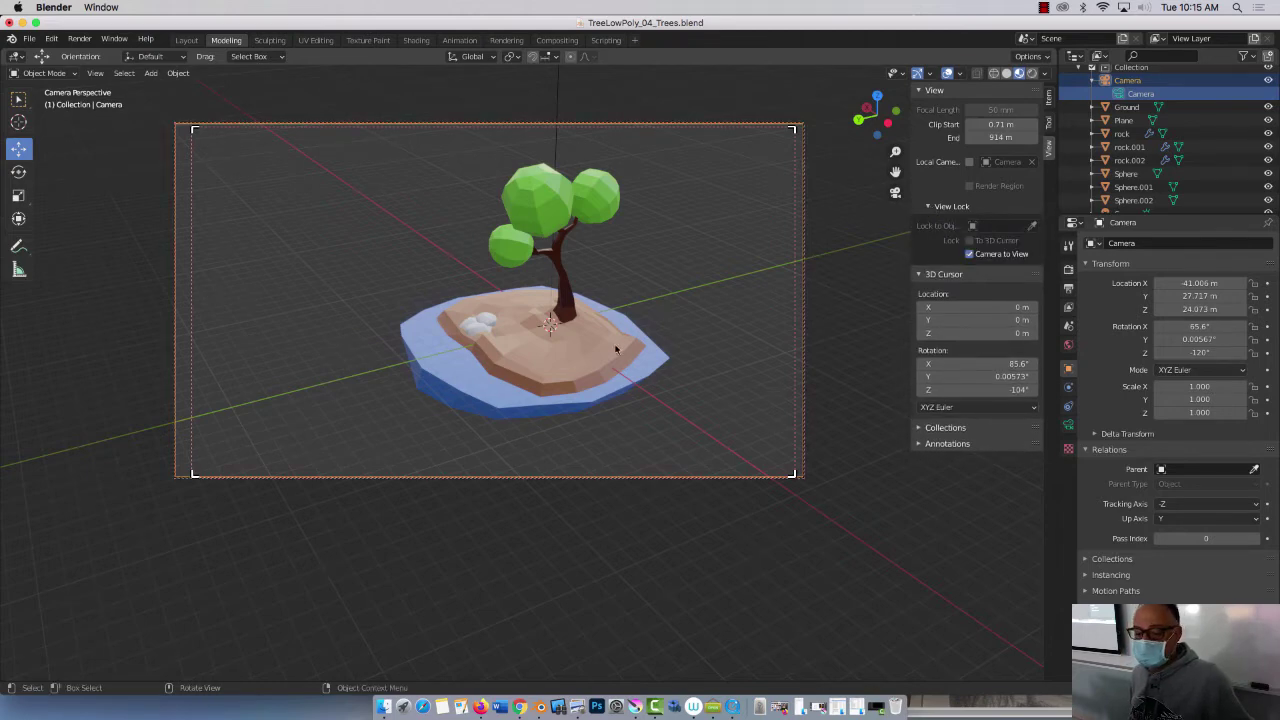
- Orbit the camera to a lower angle and zoom in closer on the tree and island
{"action": "middle_click_drag", "start_coordinate": [602, 343], "coordinate": [490, 328]}
{"action": "scroll", "coordinate": [602, 325], "scroll_direction": "up", "scroll_amount": 2}
{"action": "scroll", "coordinate": [582, 347], "scroll_direction": "up", "scroll_amount": 3}
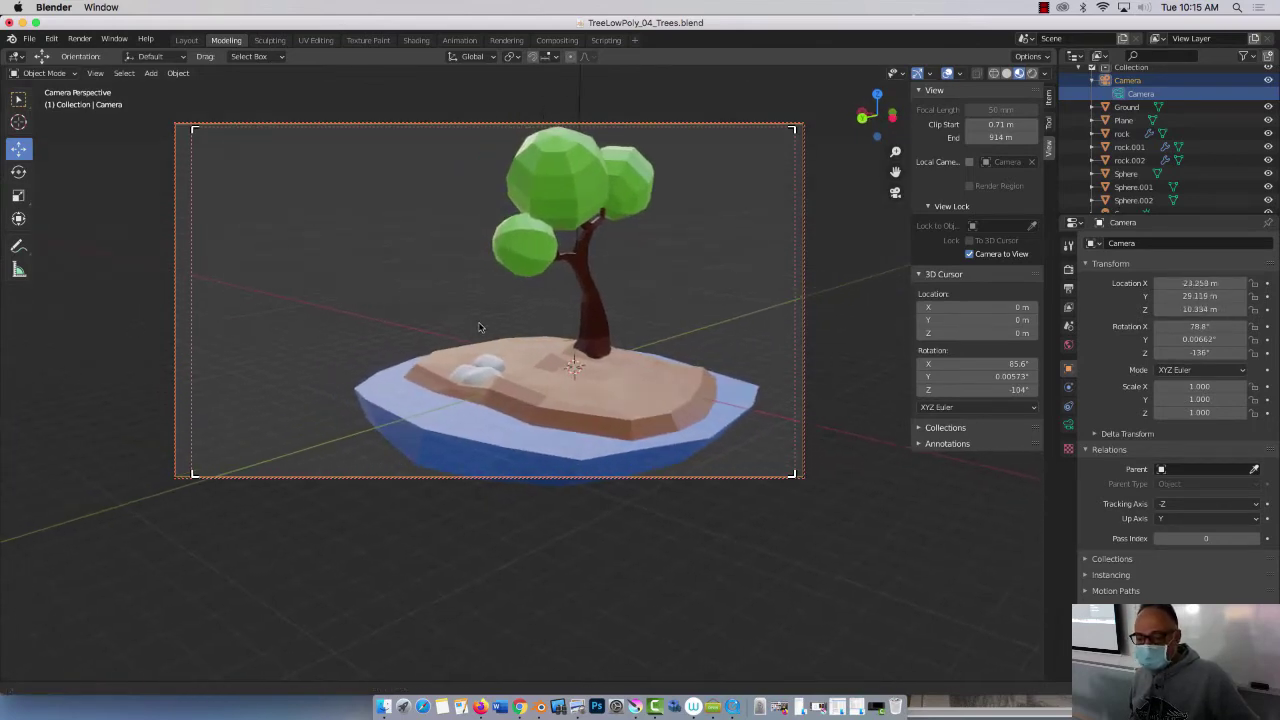
- Untick Camera to View, orbit to confirm the camera stays fixed, and return to camera view
{"action": "left_click", "coordinate": [969, 255]}
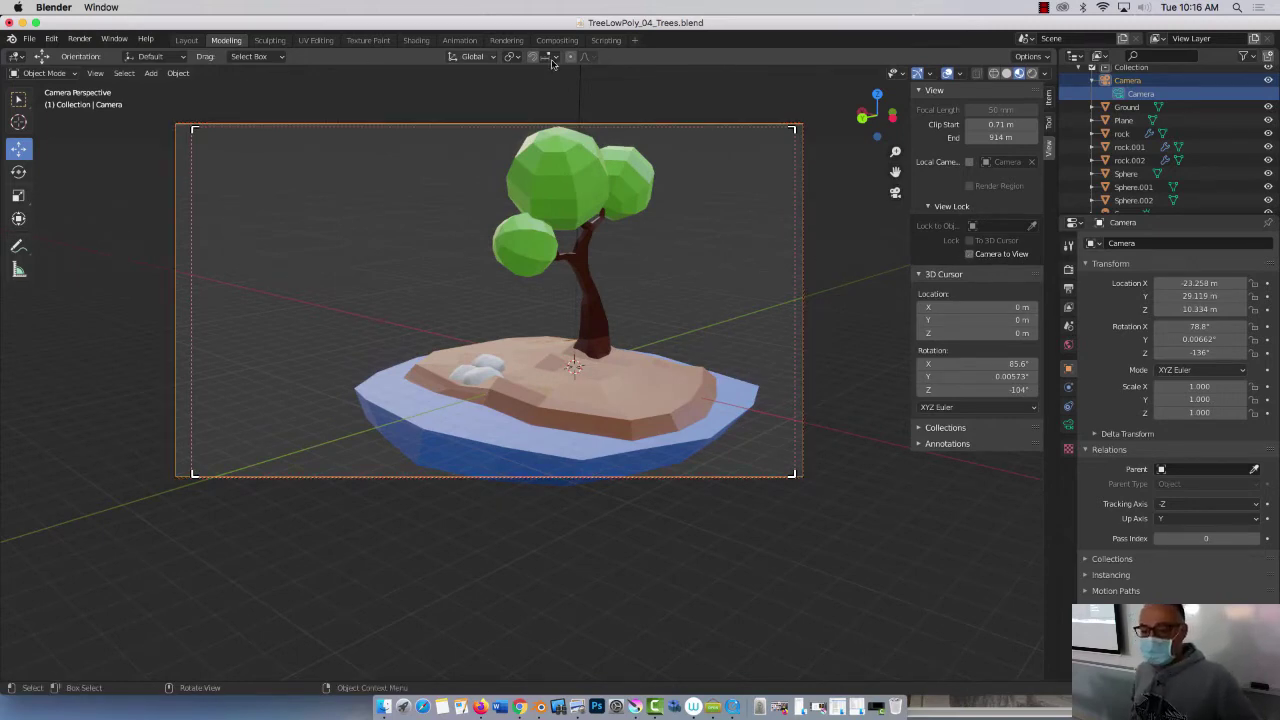
{"action": "middle_click_drag", "start_coordinate": [271, 214], "coordinate": [757, 266]}
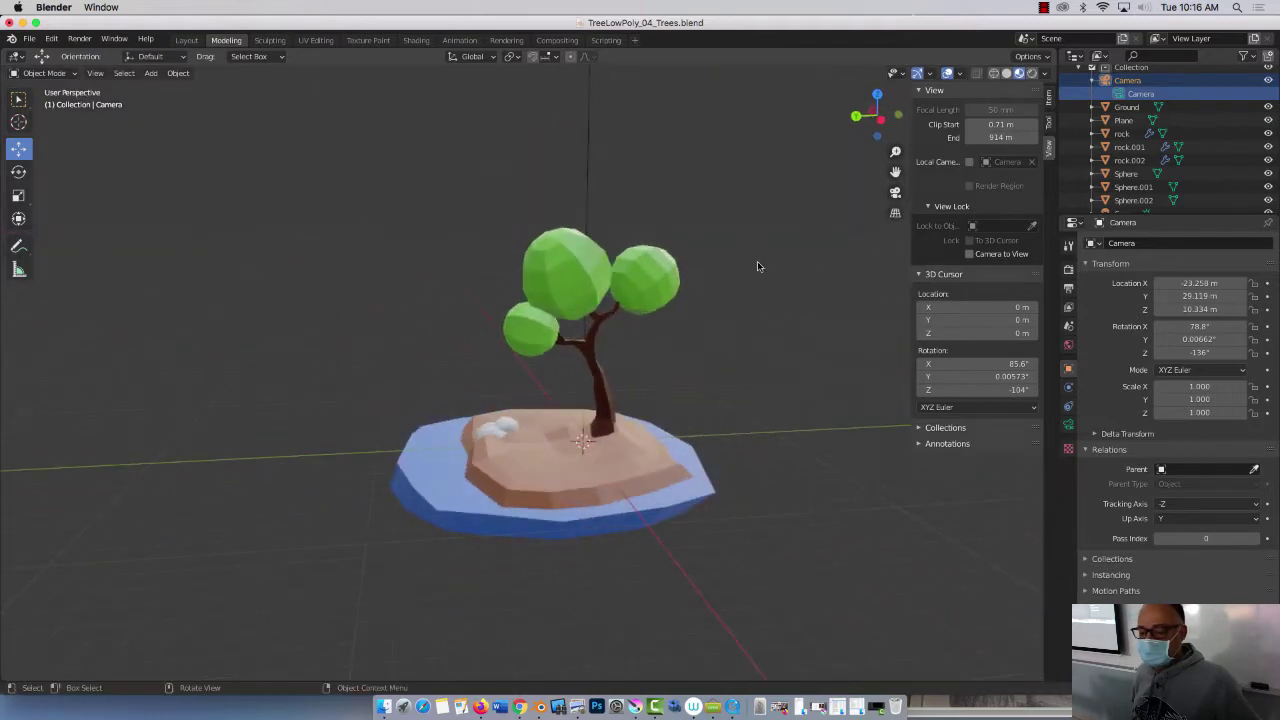
{"action": "left_click", "coordinate": [893, 195]}
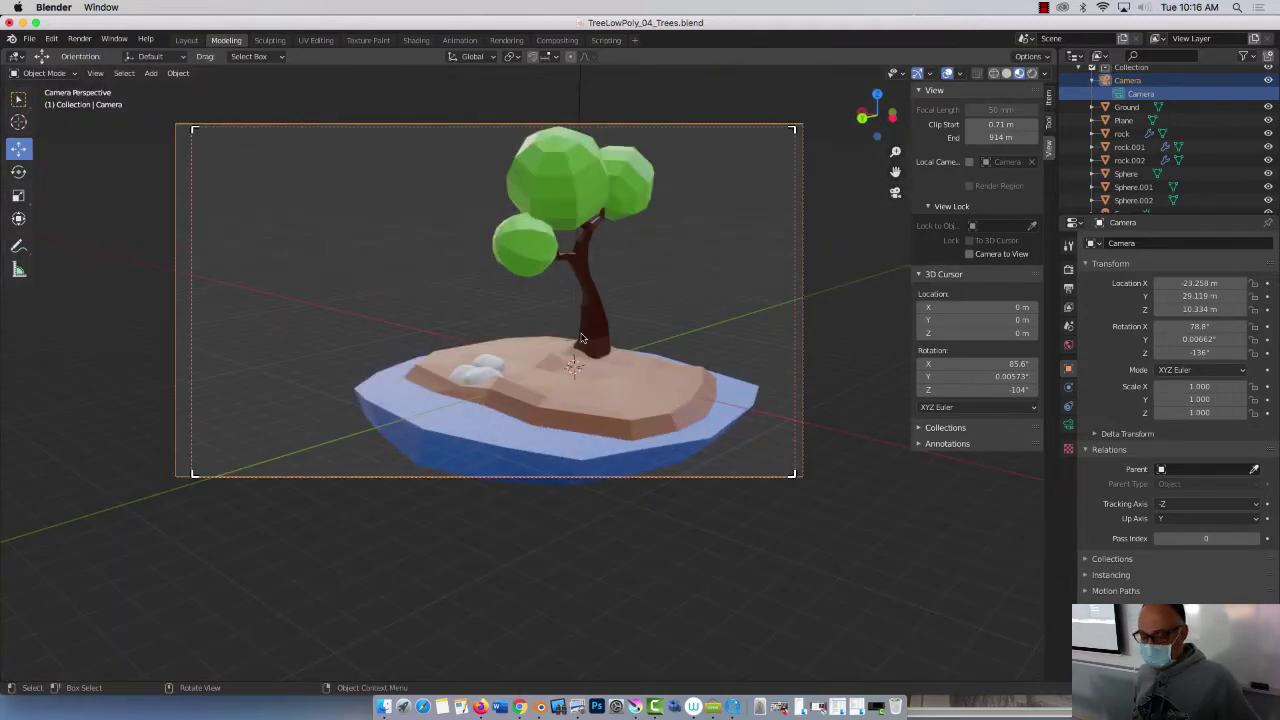
{"action": "middle_click_drag", "start_coordinate": [581, 338], "coordinate": [535, 357], "text": "shift"}
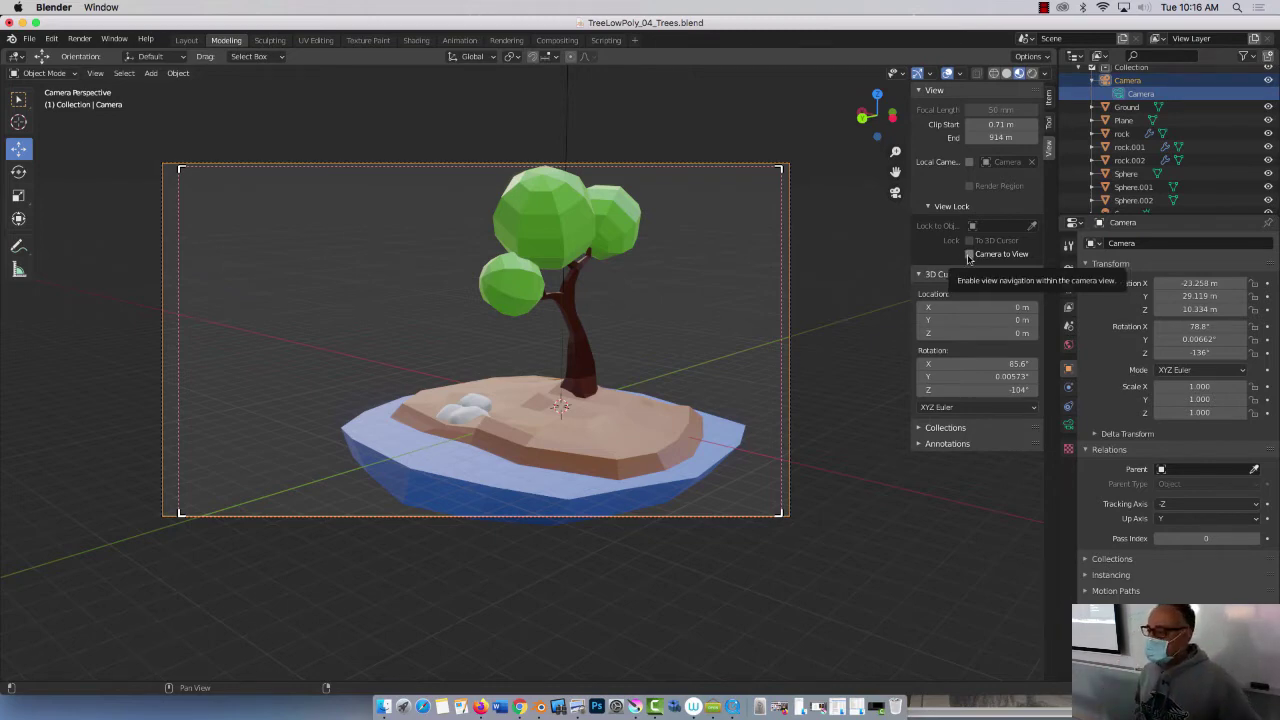
- Select the Sun lamp and set its light colour to white in the light properties
{"action": "scroll", "coordinate": [1122, 188], "scroll_direction": "down", "scroll_amount": 2}
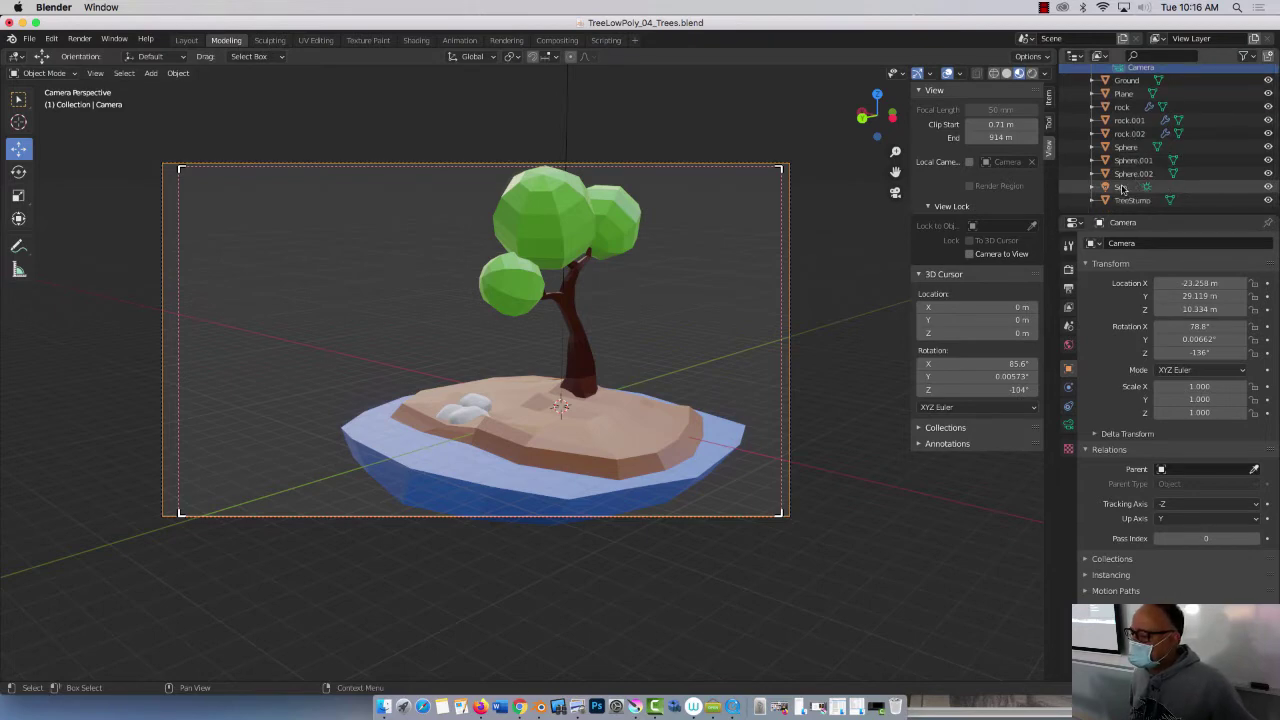
{"action": "left_click", "coordinate": [1121, 187]}
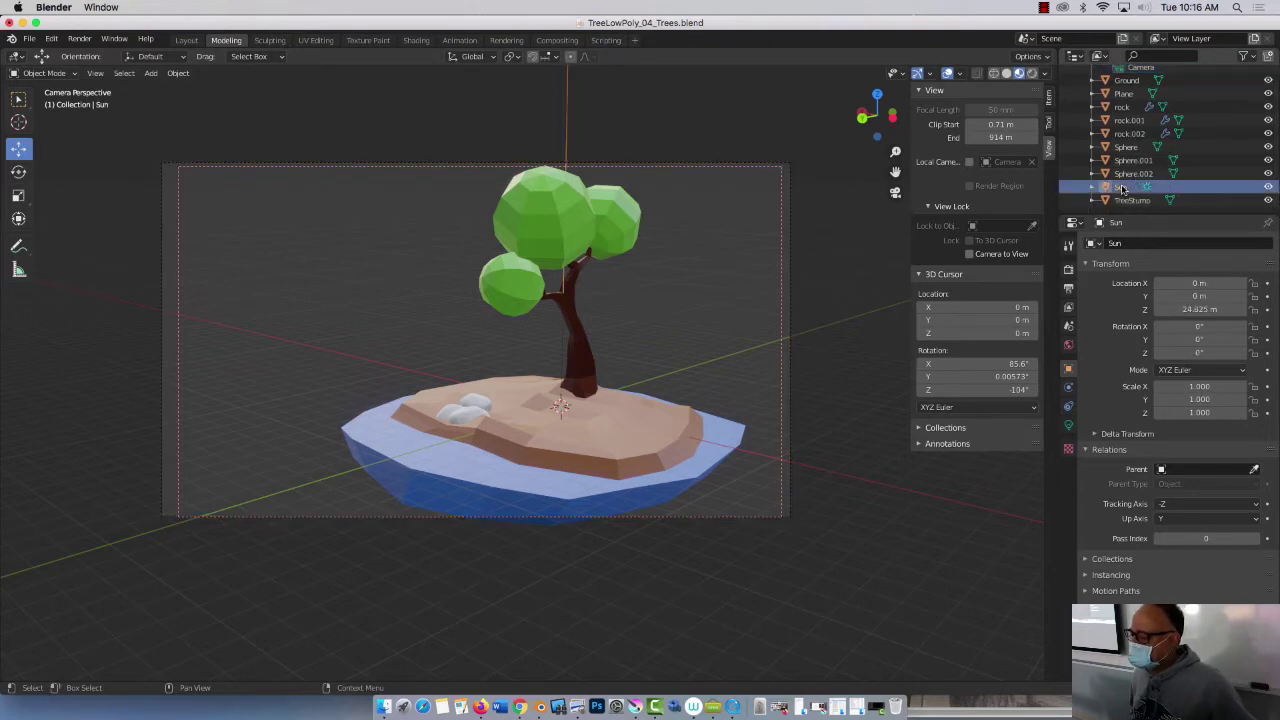
{"action": "left_click", "coordinate": [1086, 264]}
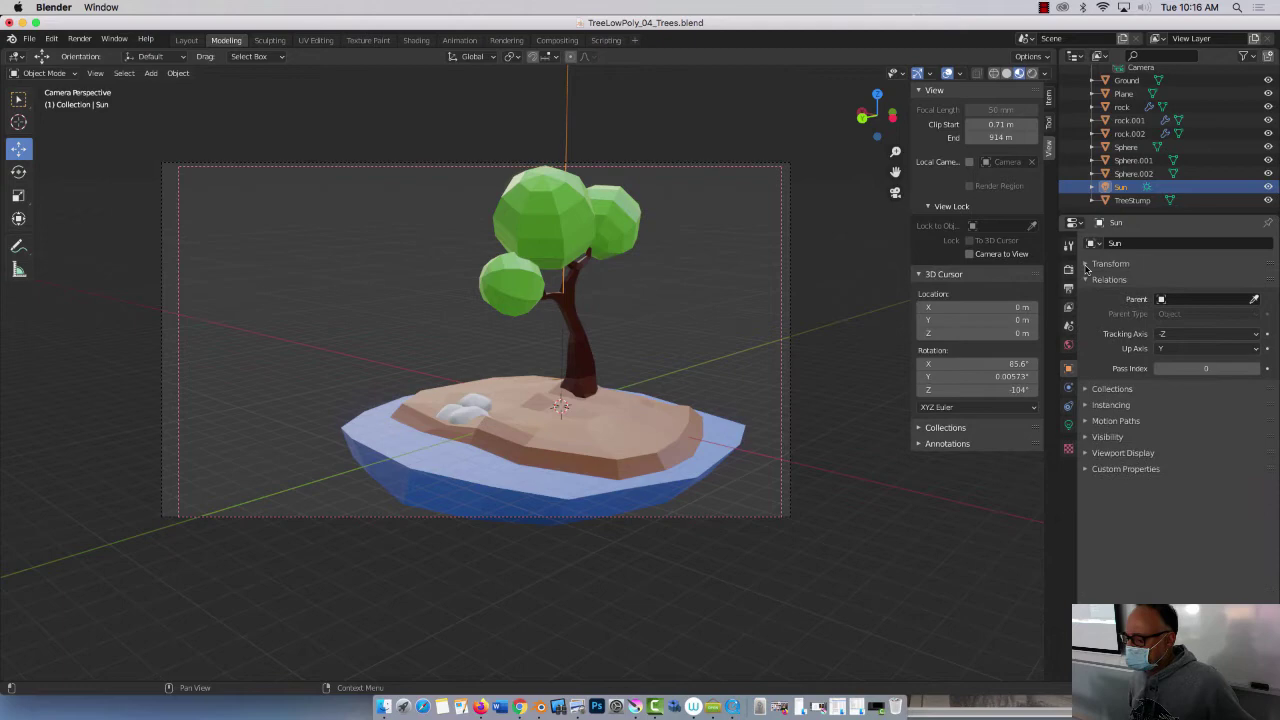
{"action": "left_click", "coordinate": [1068, 426]}
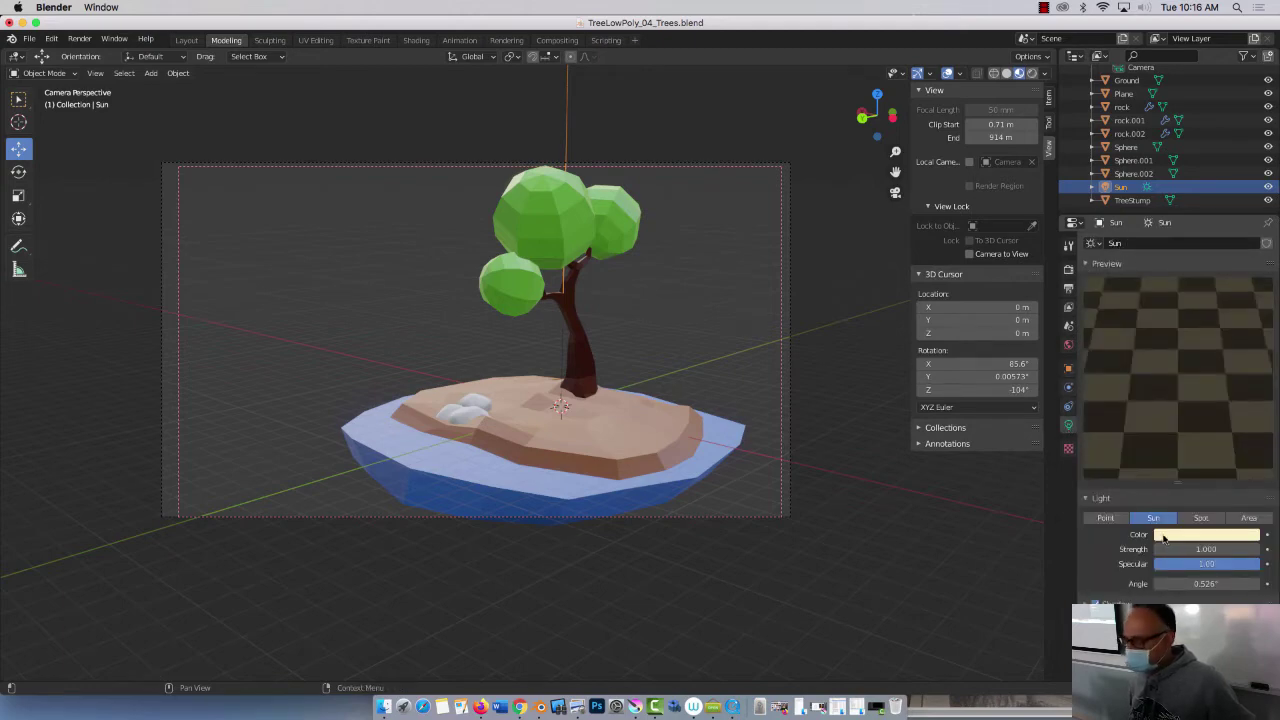
{"action": "left_click", "coordinate": [1163, 537]}
{"action": "left_click_drag", "start_coordinate": [1176, 408], "coordinate": [1190, 405]}
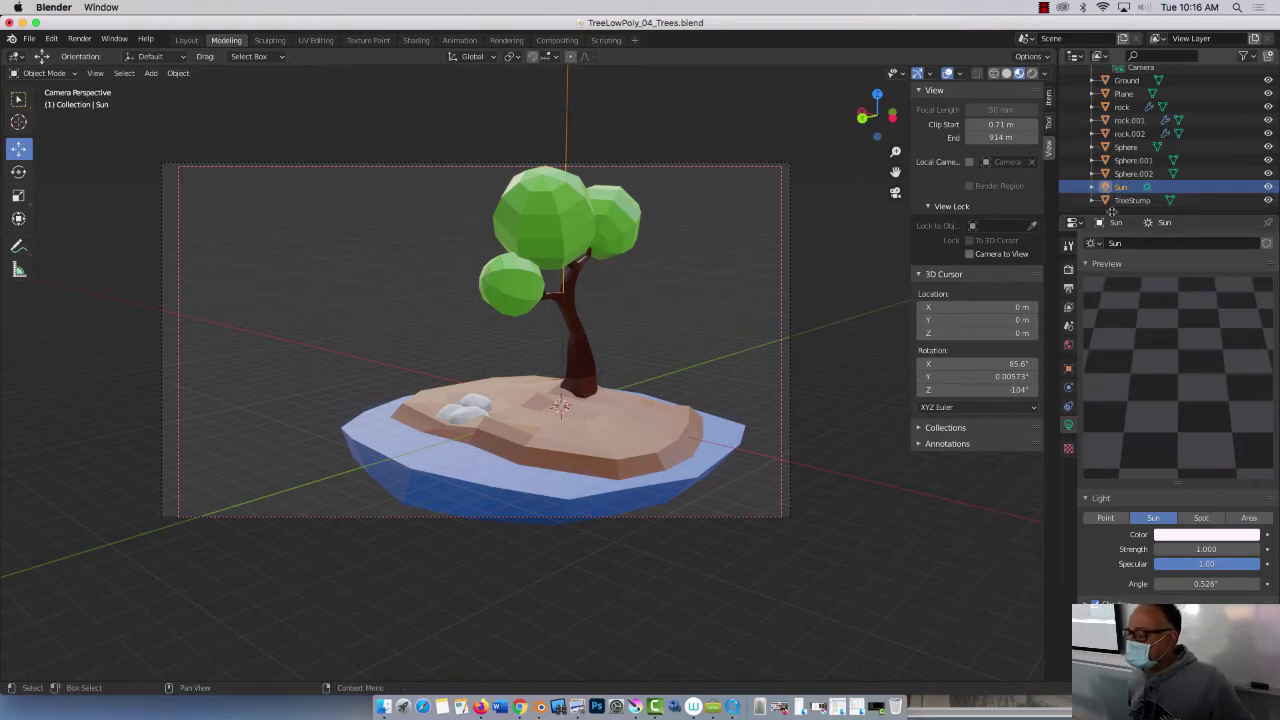
{"action": "left_click", "coordinate": [1093, 244]}
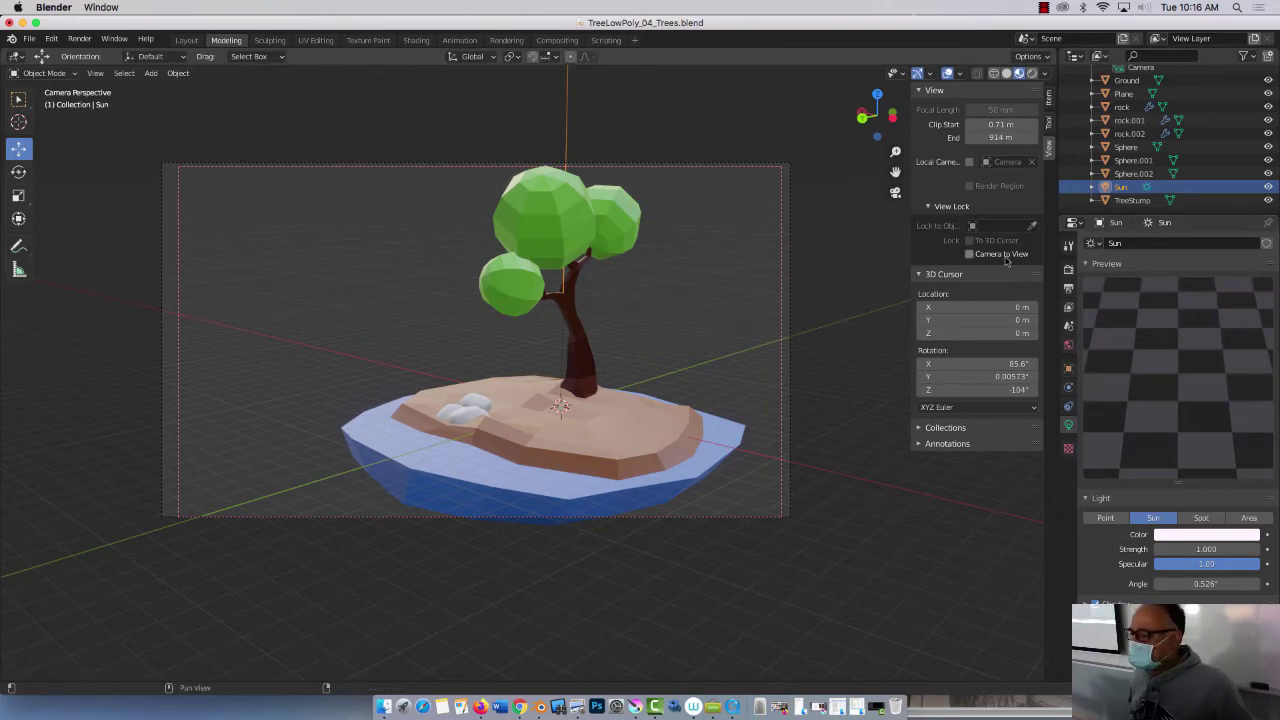
- Set the Render Engine to Cycles in Render Properties
{"action": "left_click", "coordinate": [1069, 271]}
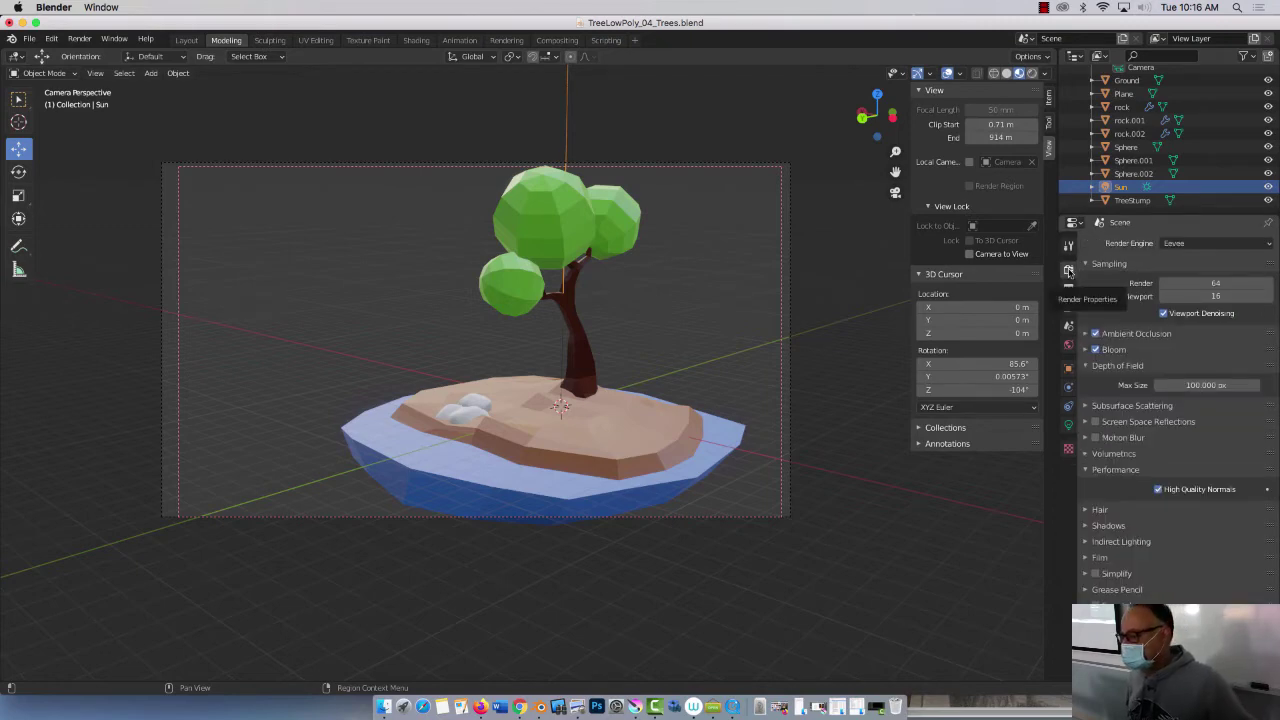
{"action": "left_click", "coordinate": [1182, 246]}
{"action": "left_click", "coordinate": [1175, 289]}
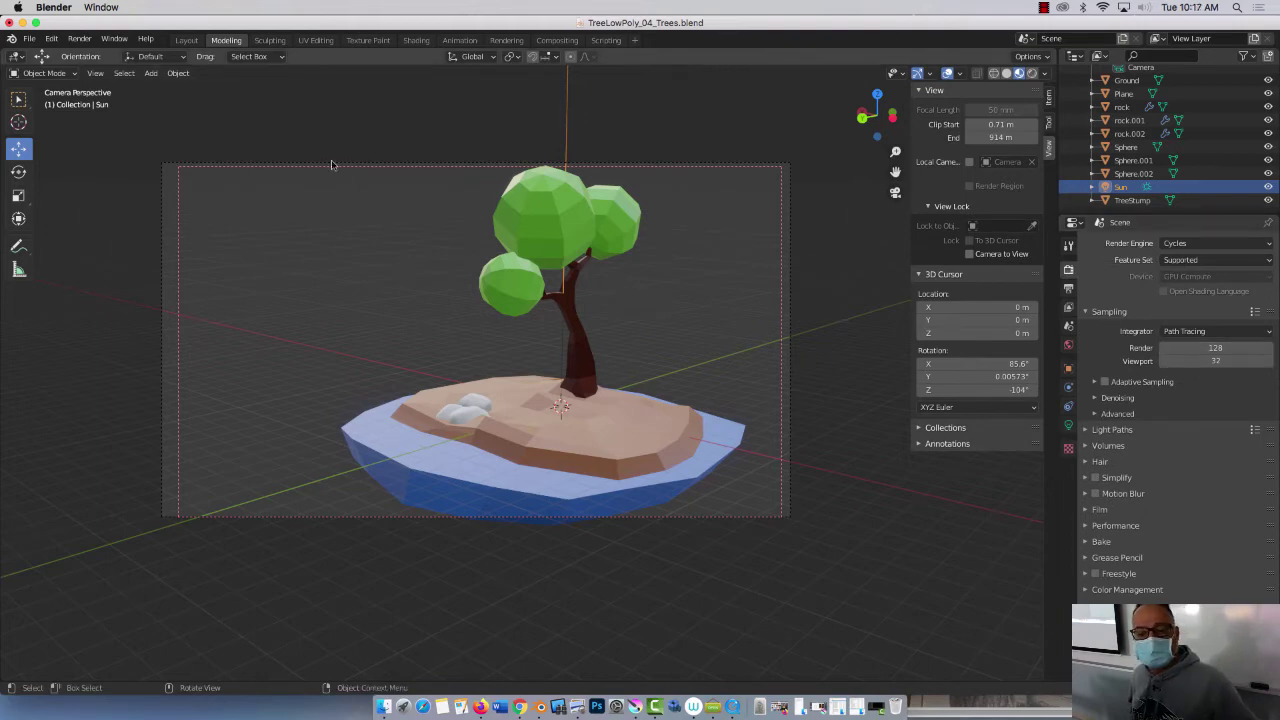
- Render the still image with Cycles and let it finish (about 42.6 seconds)
{"action": "left_click", "coordinate": [84, 40]}
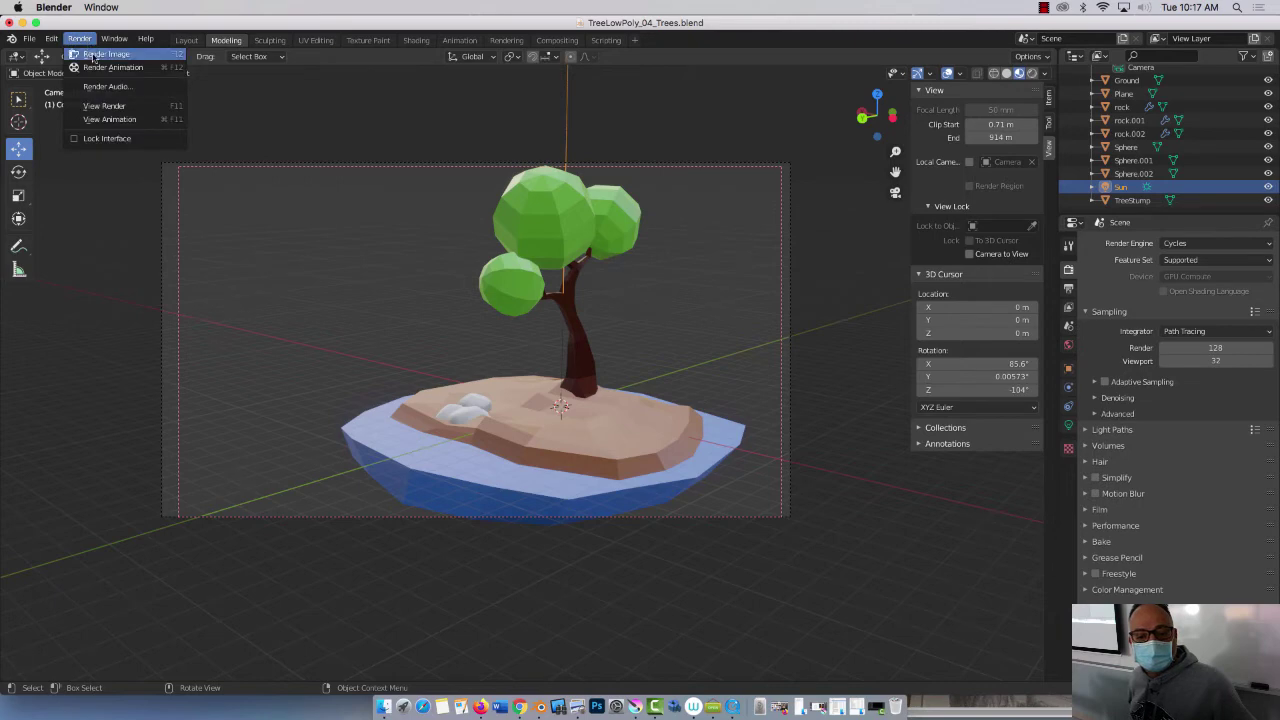
{"action": "left_click", "coordinate": [95, 55]}
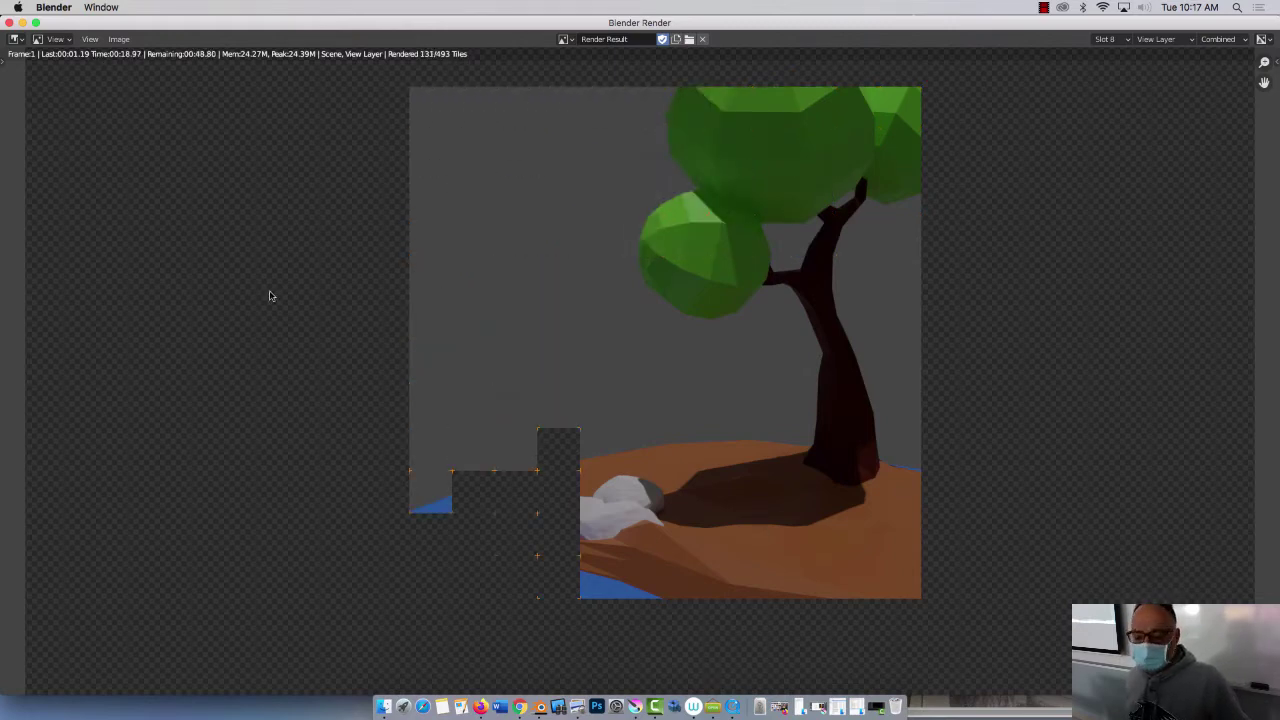
{"action": "left_click", "coordinate": [118, 40]}
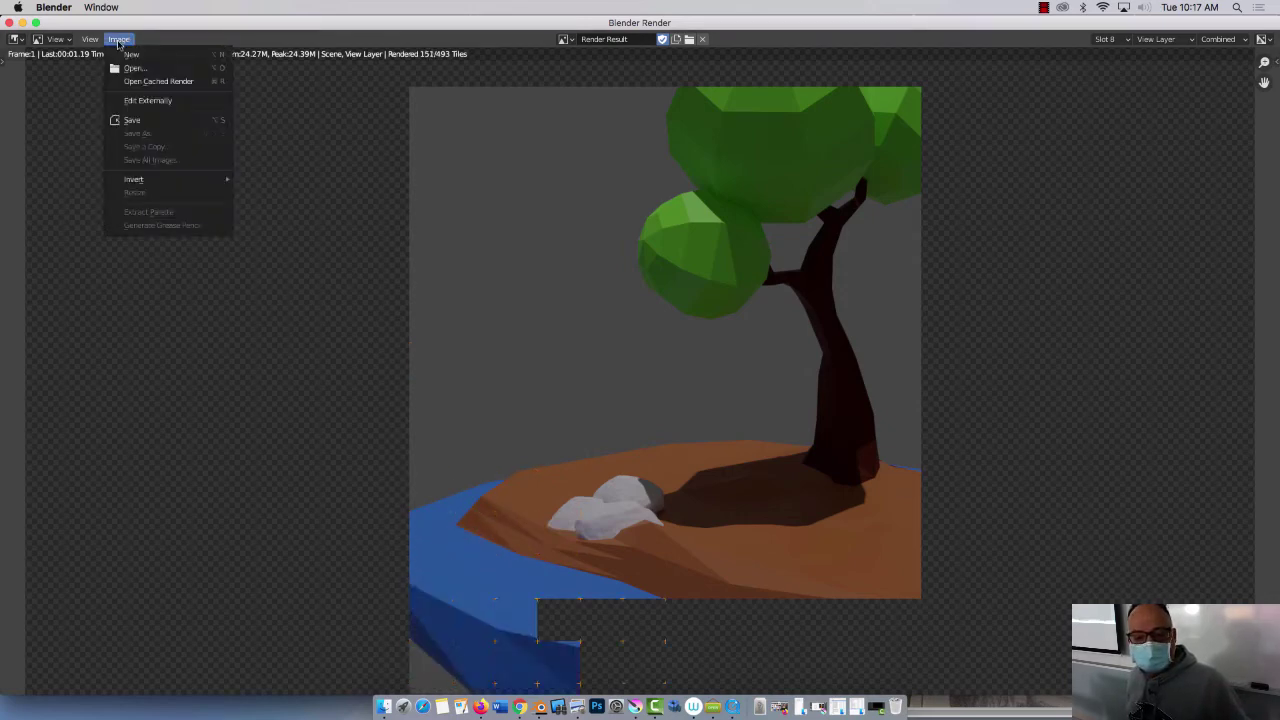
{"action": "left_click", "coordinate": [186, 36]}
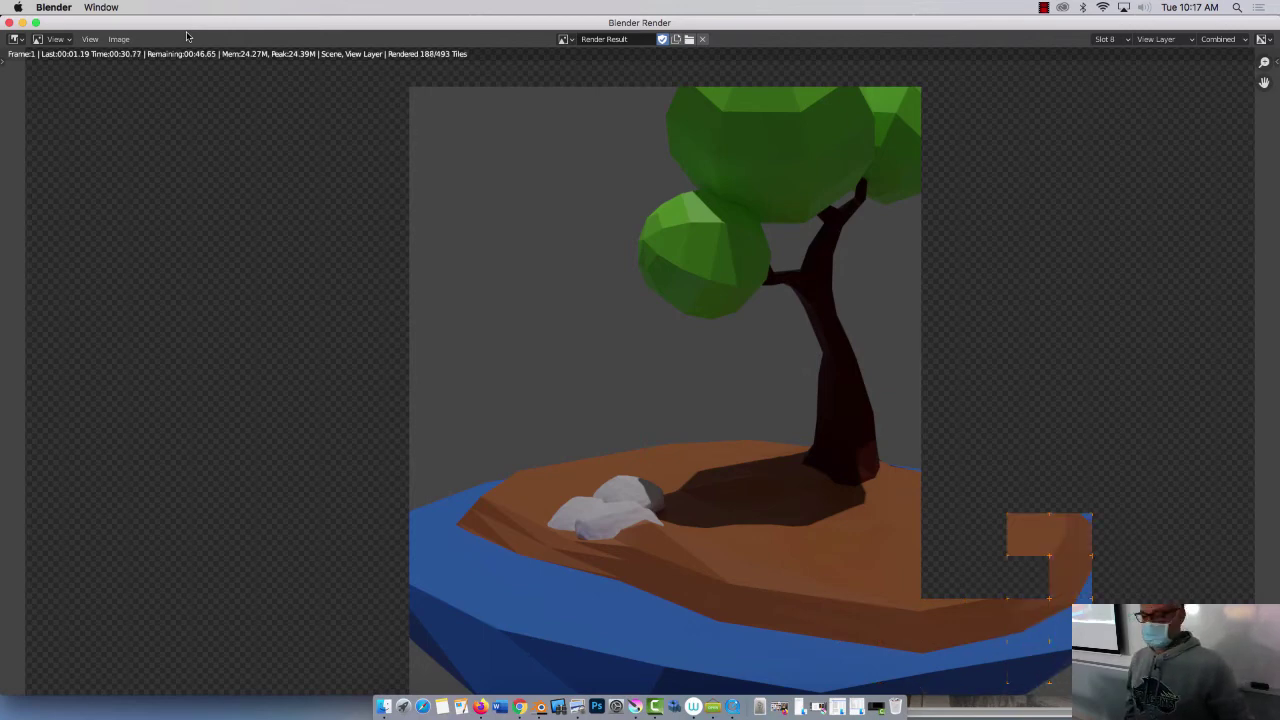
{"action": "left_click", "coordinate": [1045, 9]}
{"action": "left_click", "coordinate": [1082, 36]}
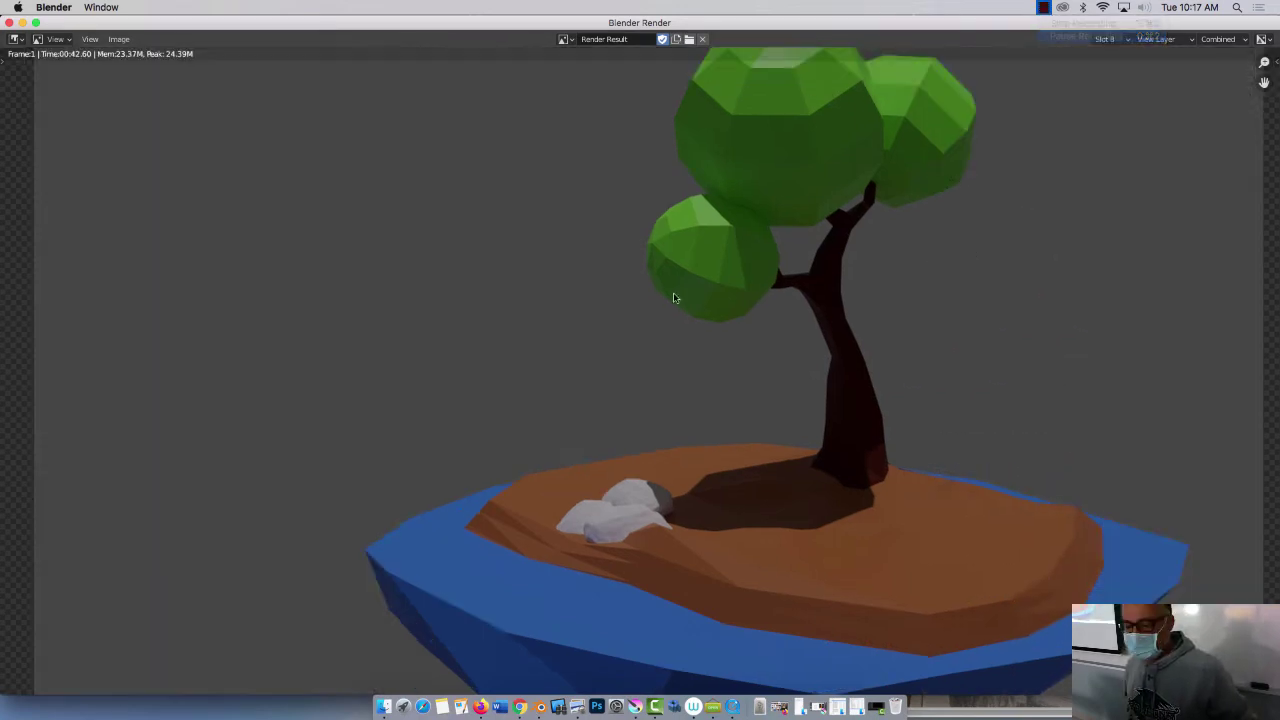
- Save the render as Tree.png in the BlenderWIP/images folder, replacing the untitled name
{"action": "left_click", "coordinate": [118, 39]}
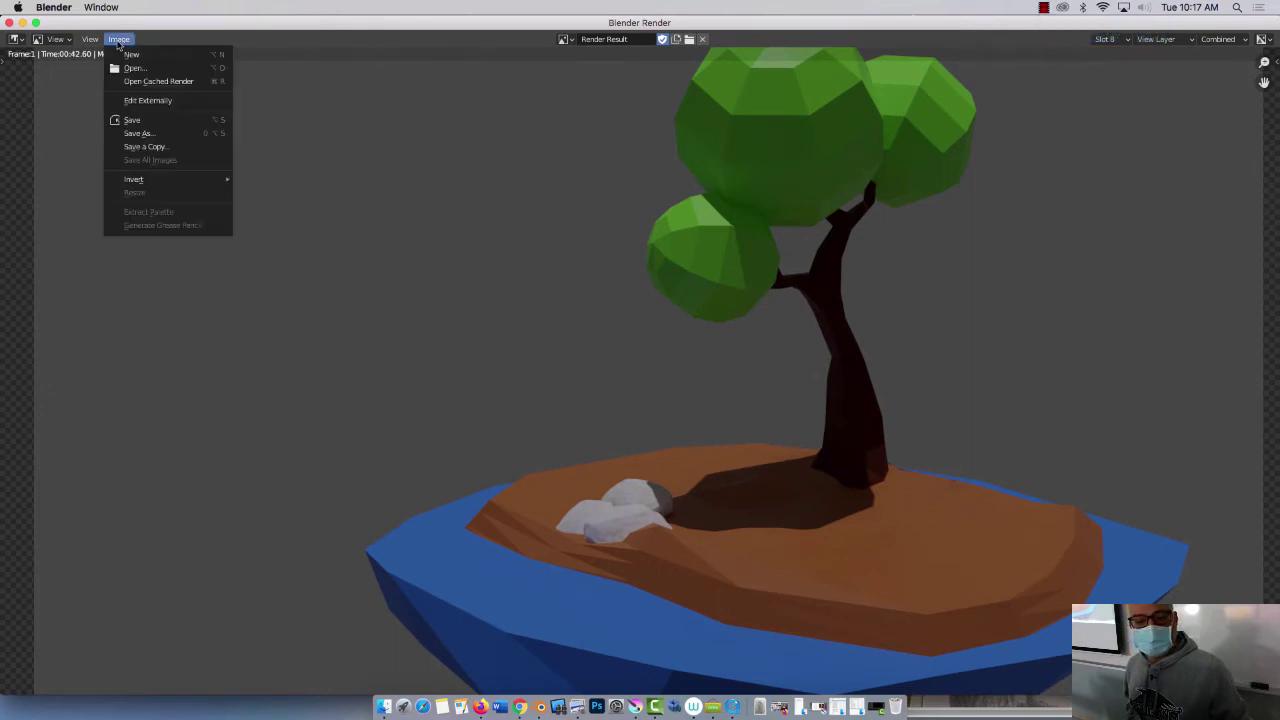
{"action": "left_click", "coordinate": [137, 133]}
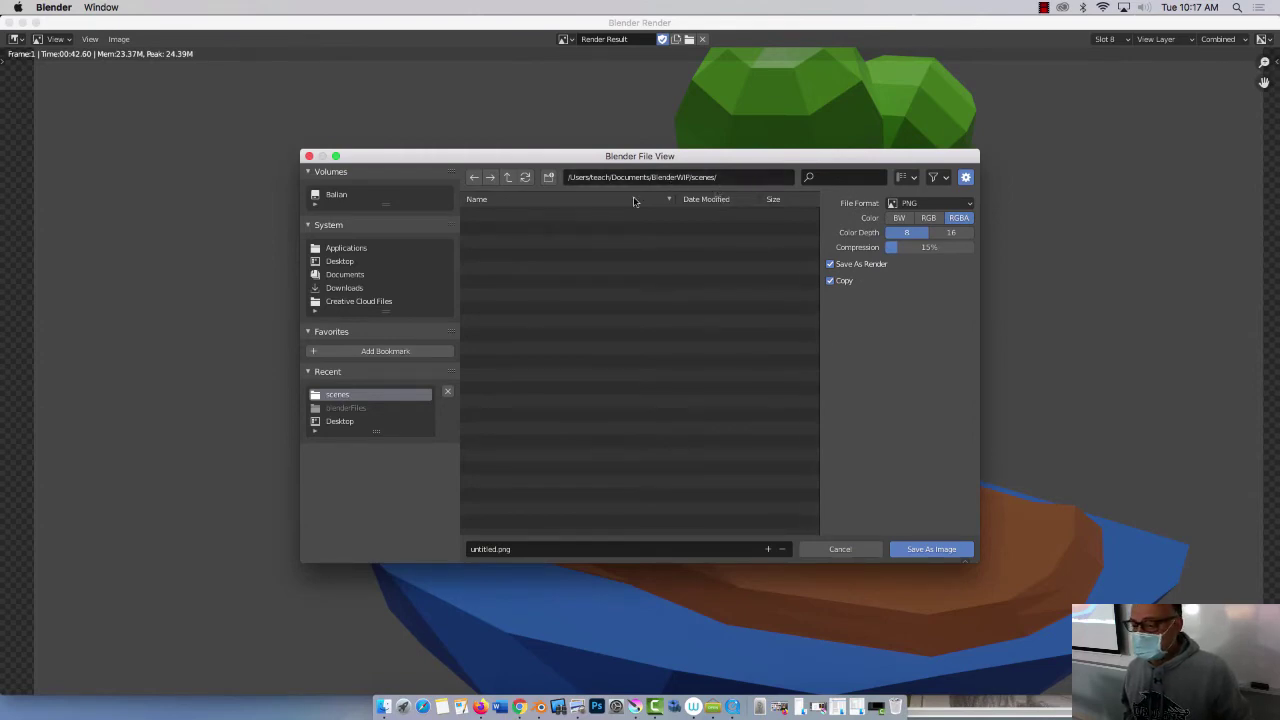
{"action": "left_click", "coordinate": [508, 177]}
{"action": "left_click", "coordinate": [493, 214]}
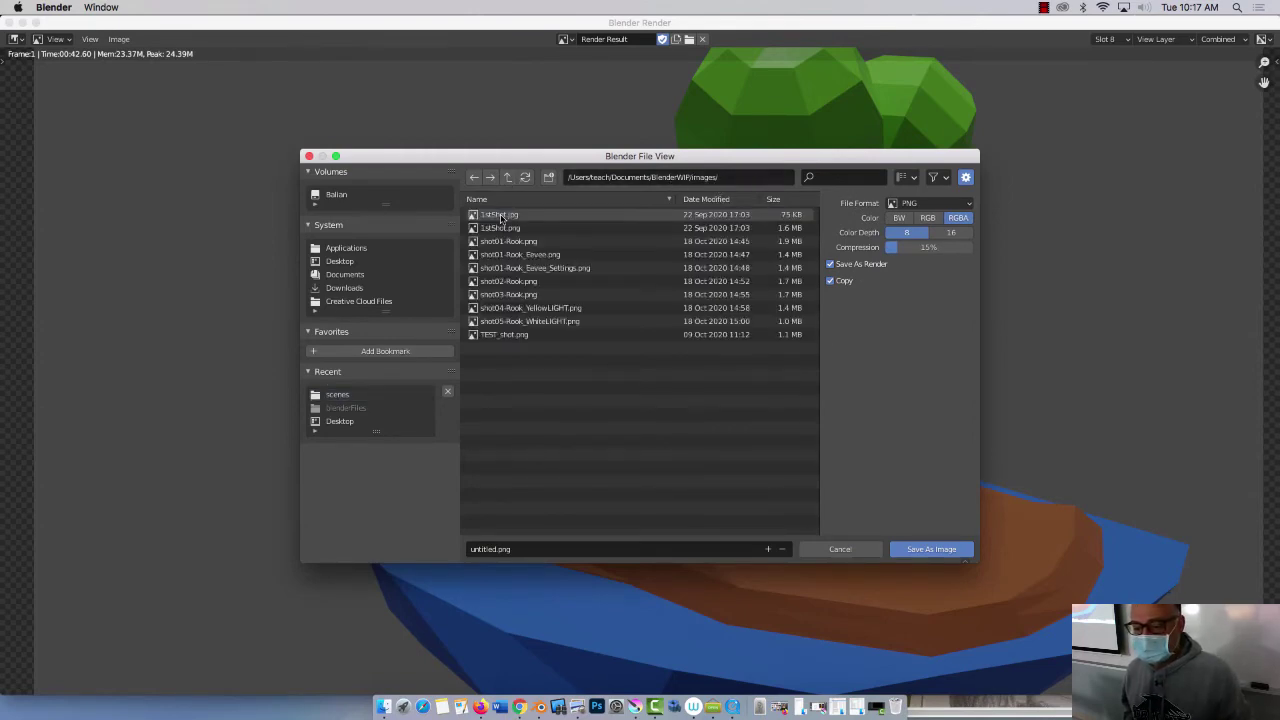
{"action": "left_click", "coordinate": [498, 549]}
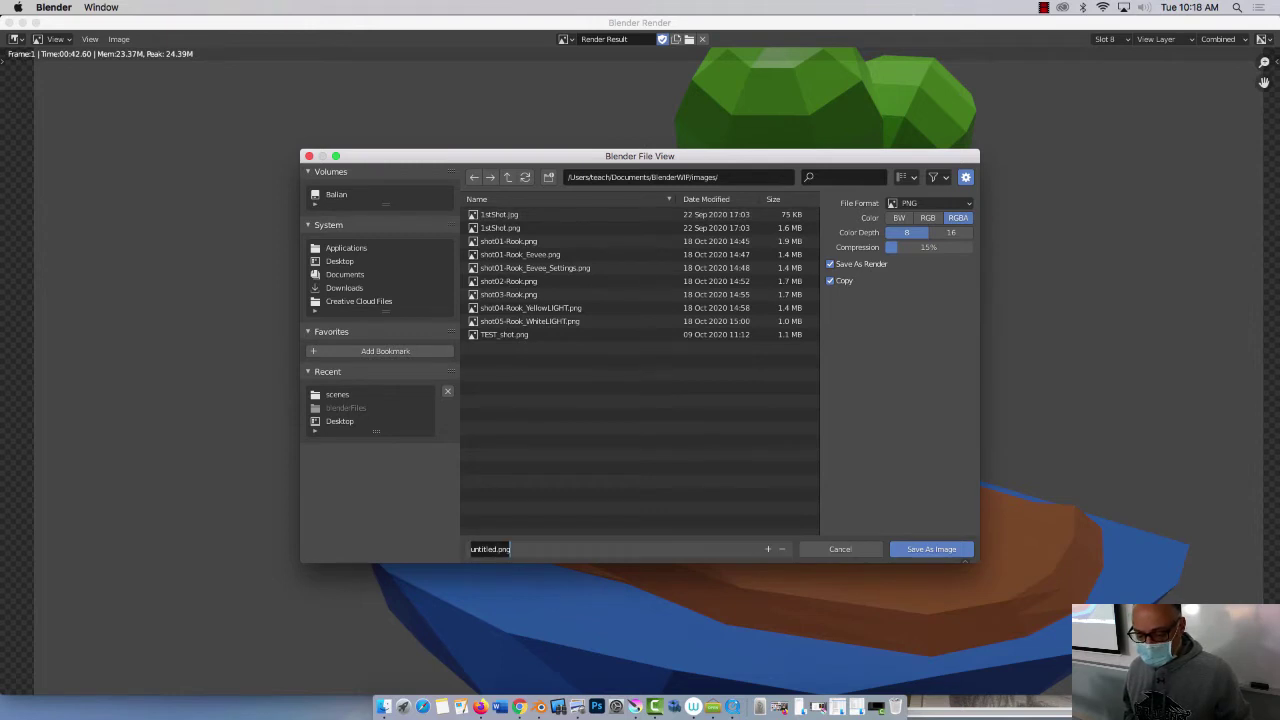
{"action": "key", "text": "BackSpace"}
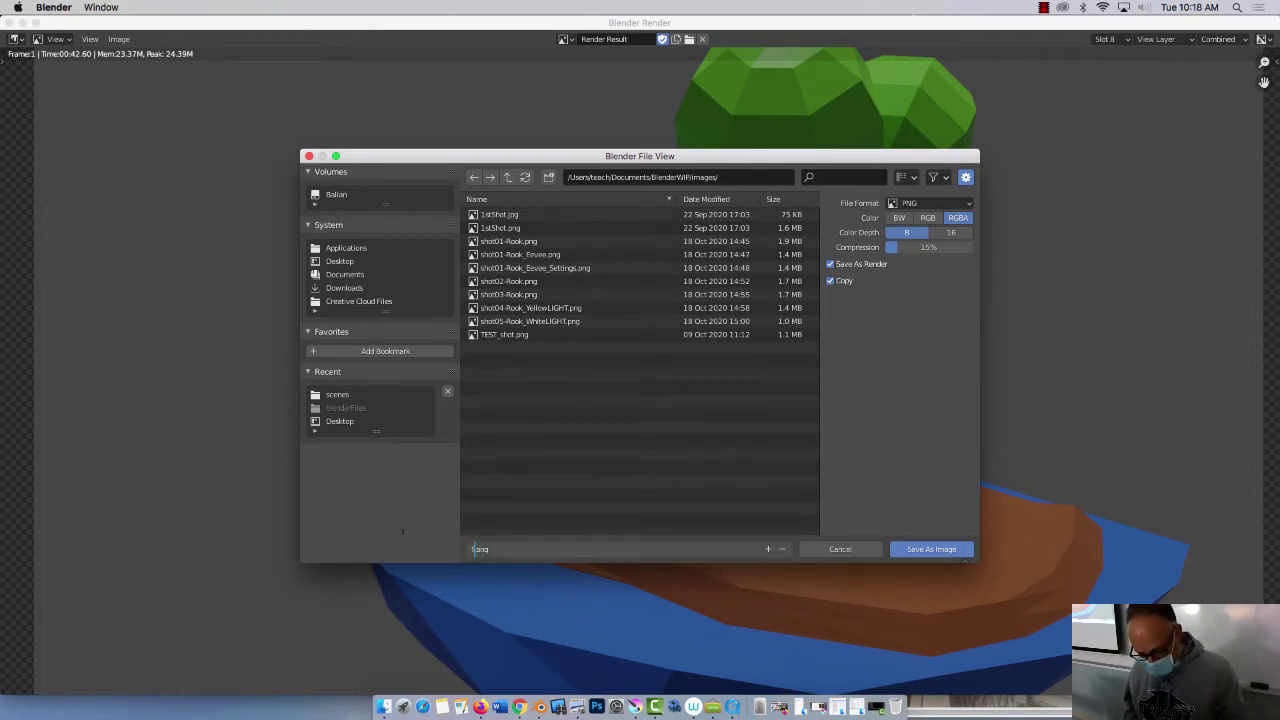
{"action": "left_click", "coordinate": [402, 533]}
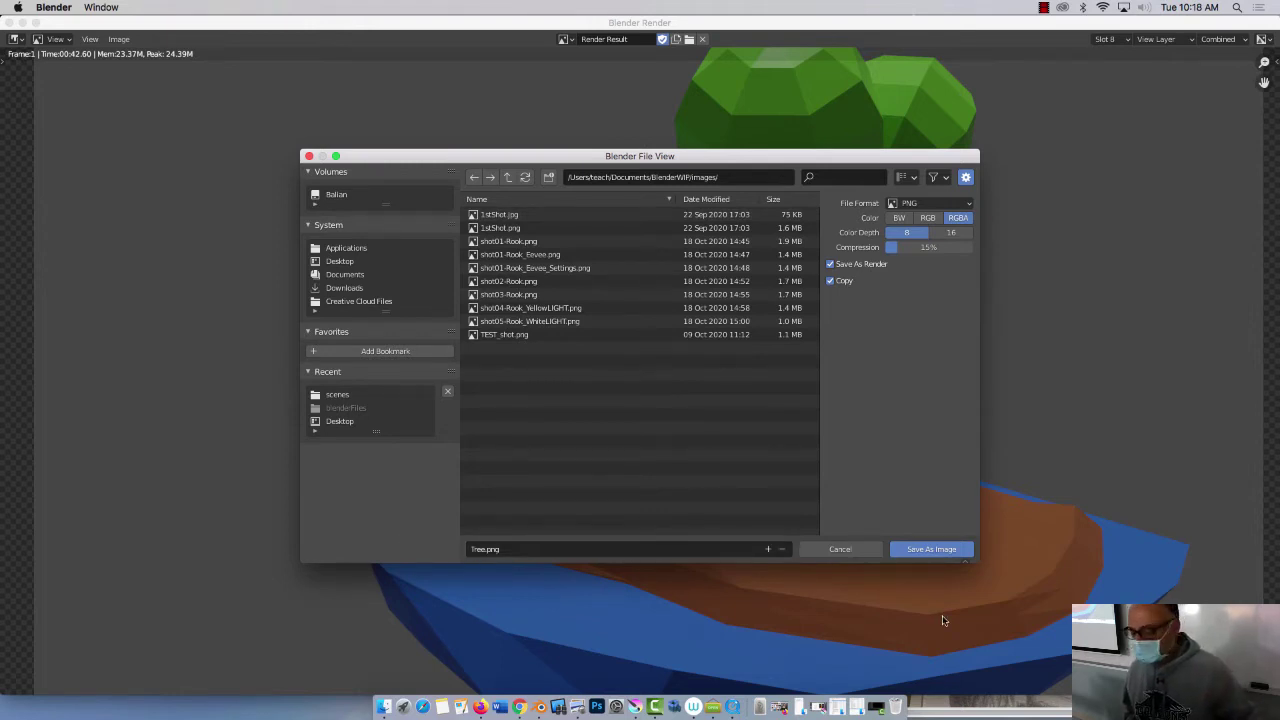
{"action": "left_click", "coordinate": [933, 551]}
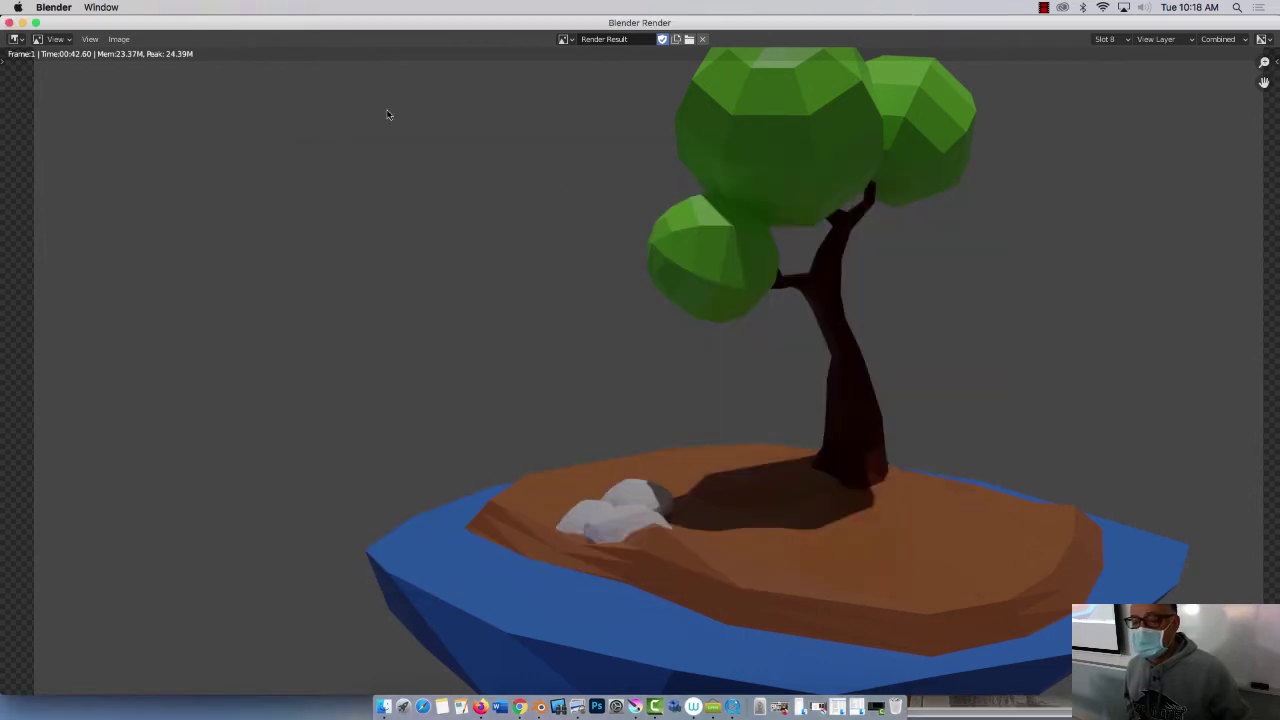
- Save another copy of the render as Tree.jpg, JPEG format at 100% quality
{"action": "left_click", "coordinate": [119, 39]}
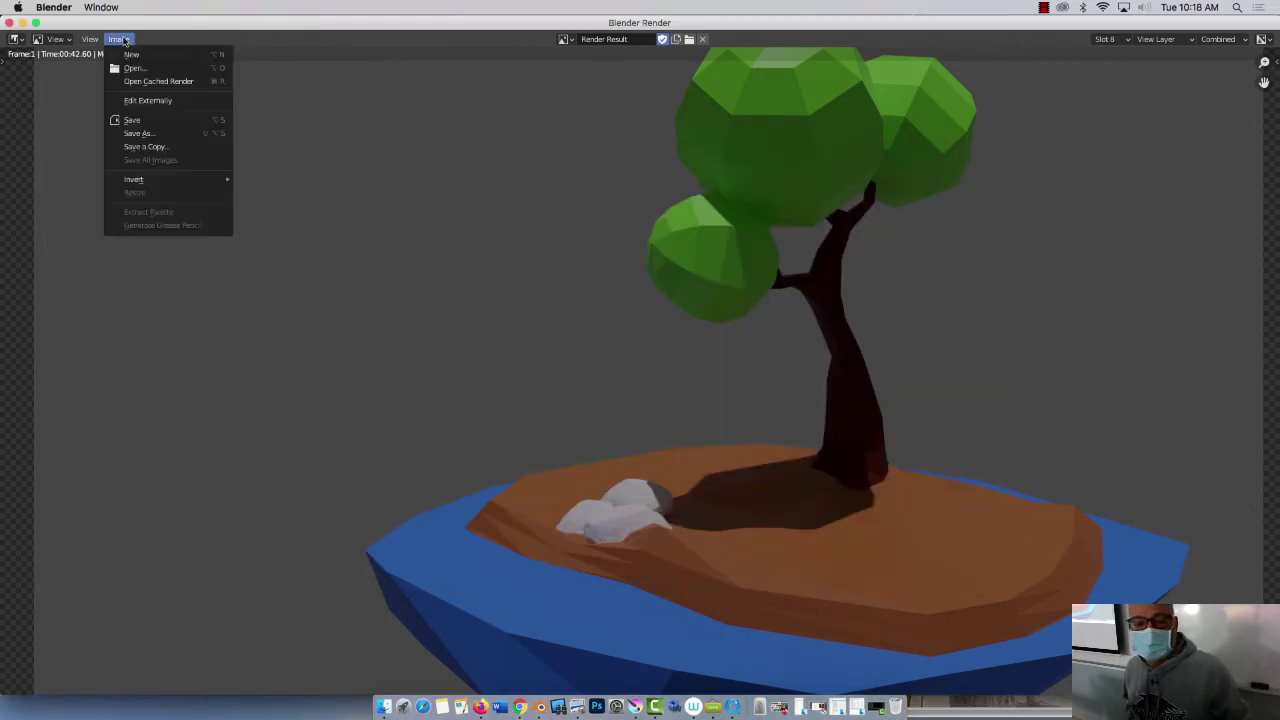
{"action": "left_click", "coordinate": [137, 133]}
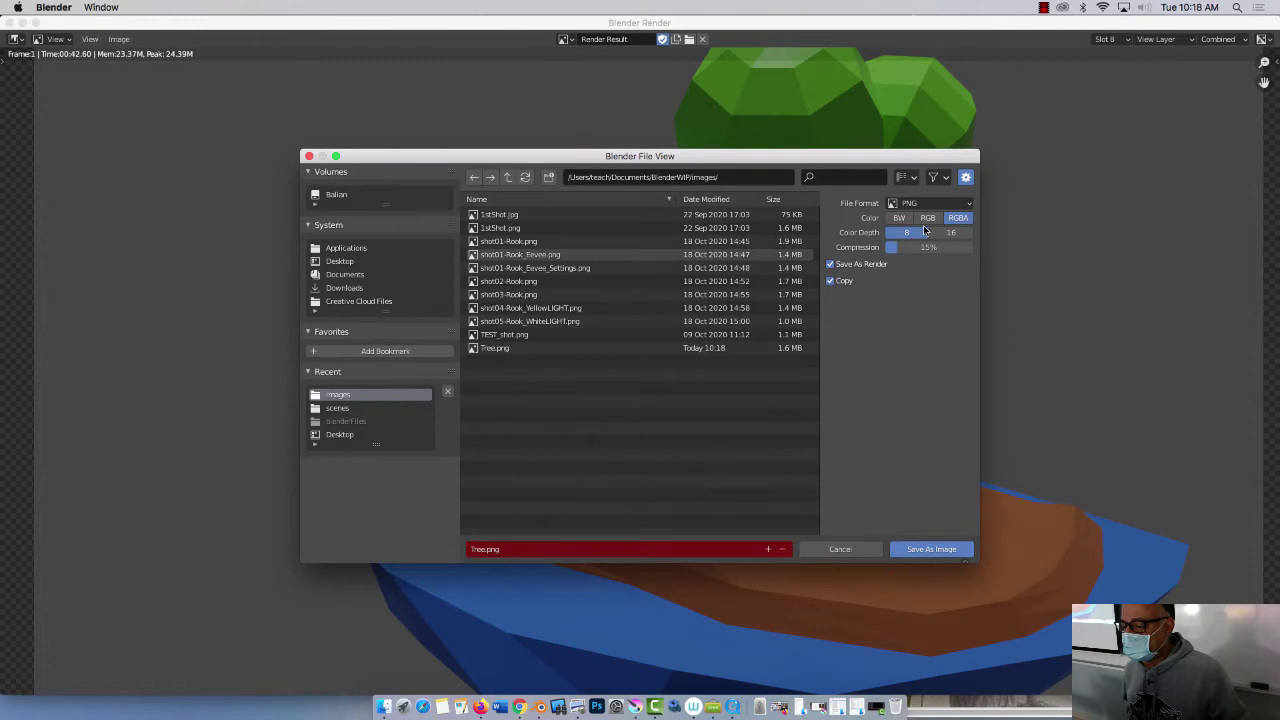
{"action": "left_click", "coordinate": [965, 204]}
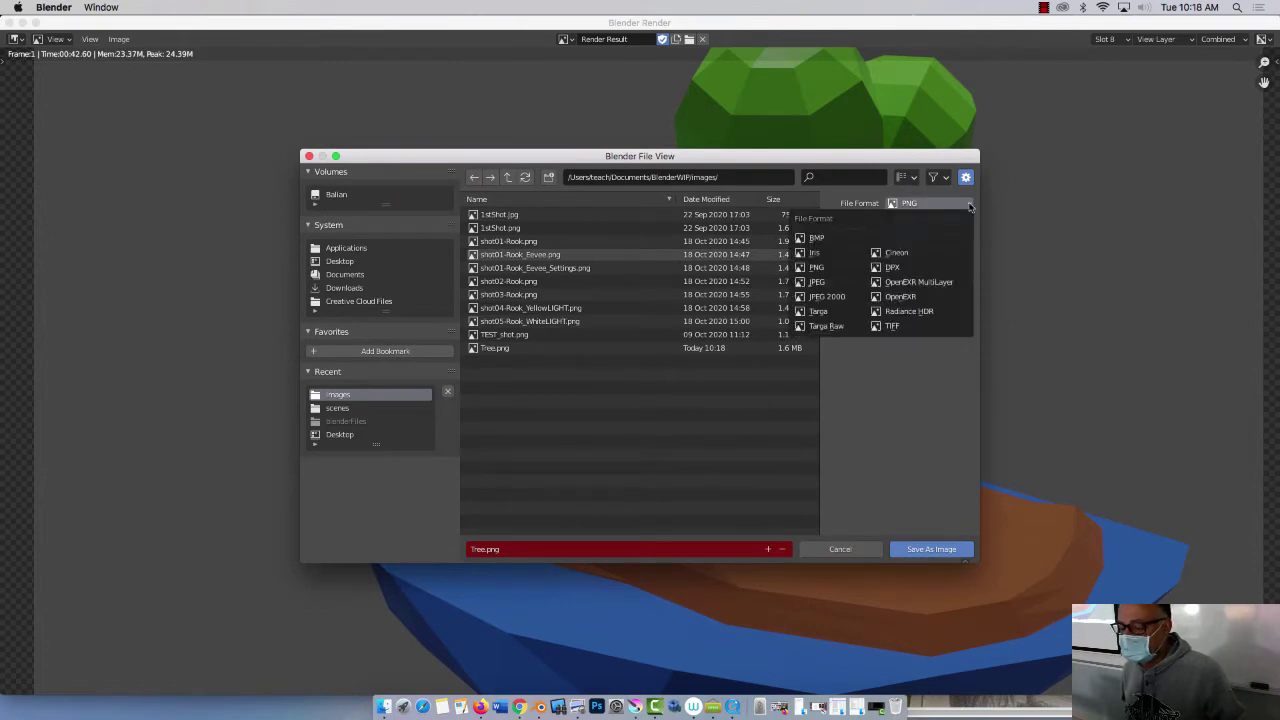
{"action": "left_click", "coordinate": [816, 282]}
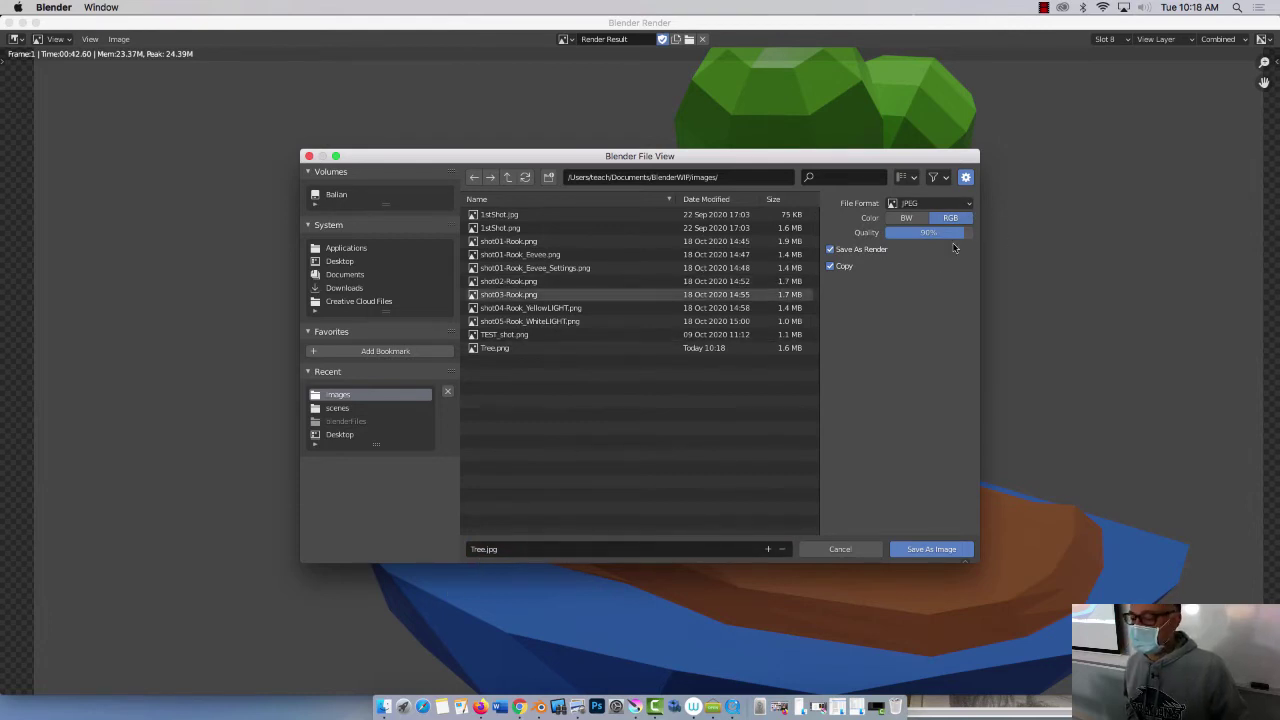
{"action": "left_click_drag", "start_coordinate": [955, 233], "coordinate": [973, 232]}
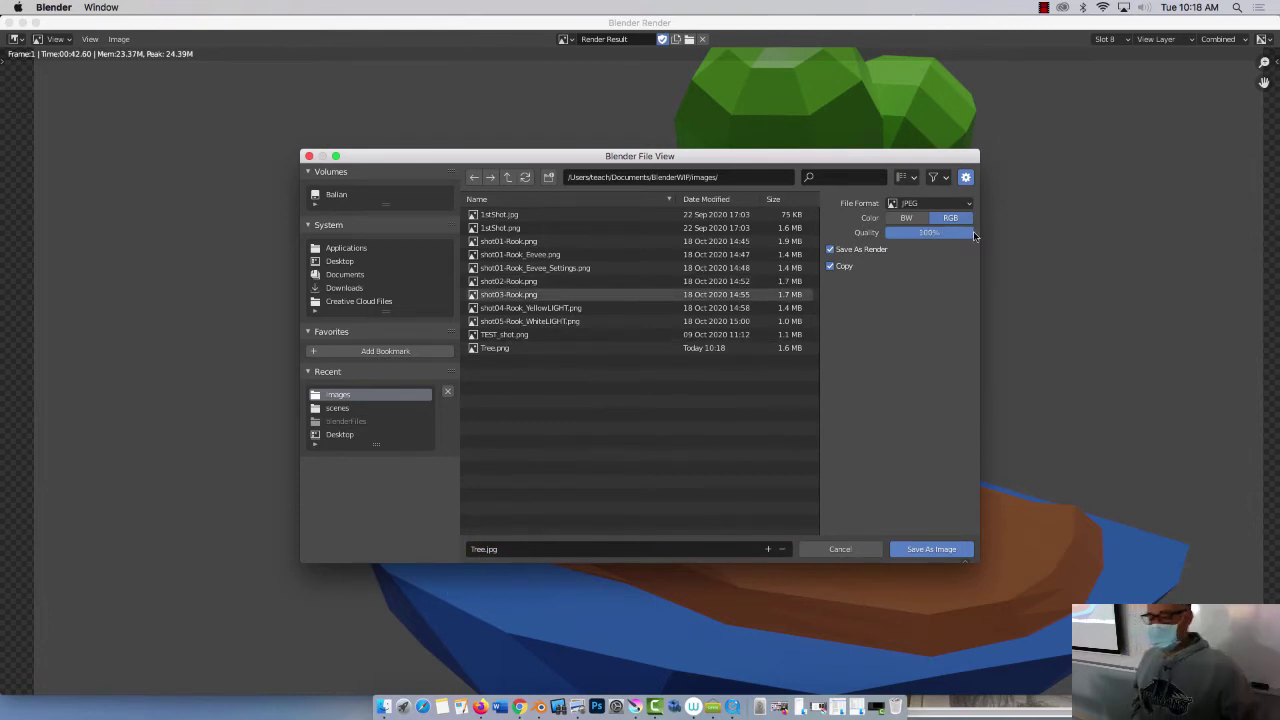
{"action": "left_click", "coordinate": [930, 549]}
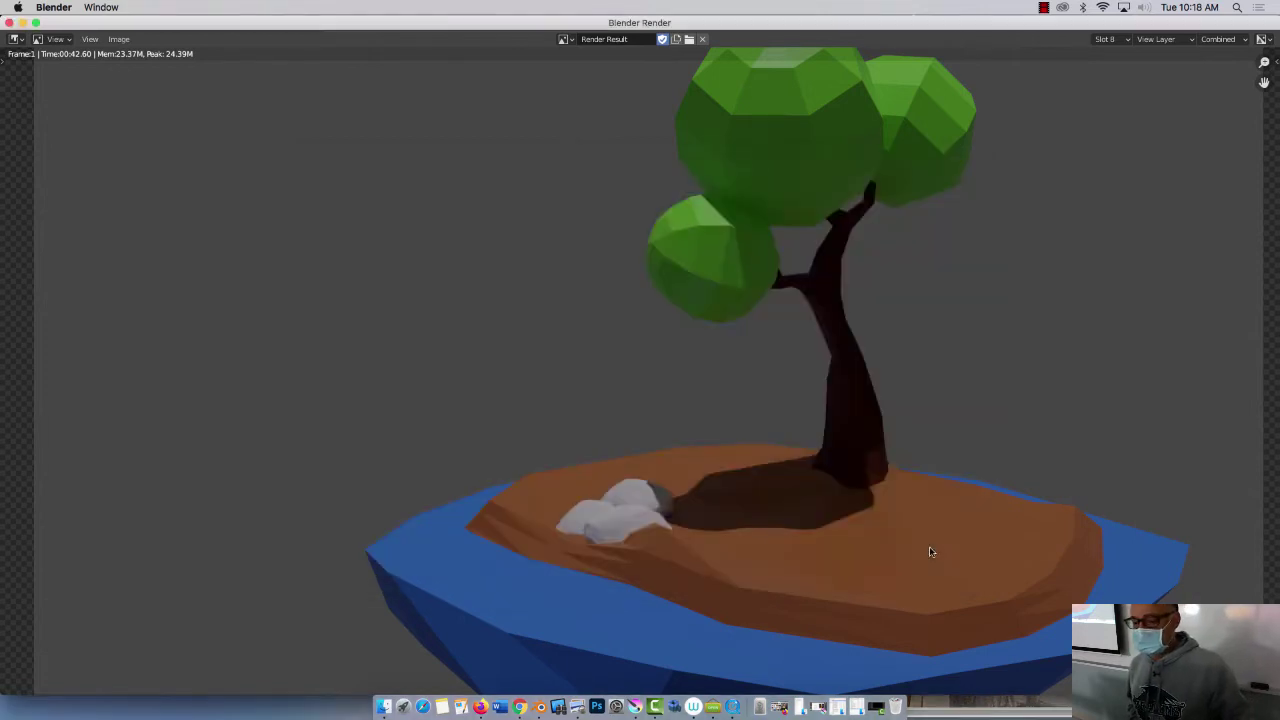
- Close the render window and switch the render engine back to Eevee
{"action": "left_click", "coordinate": [9, 22]}
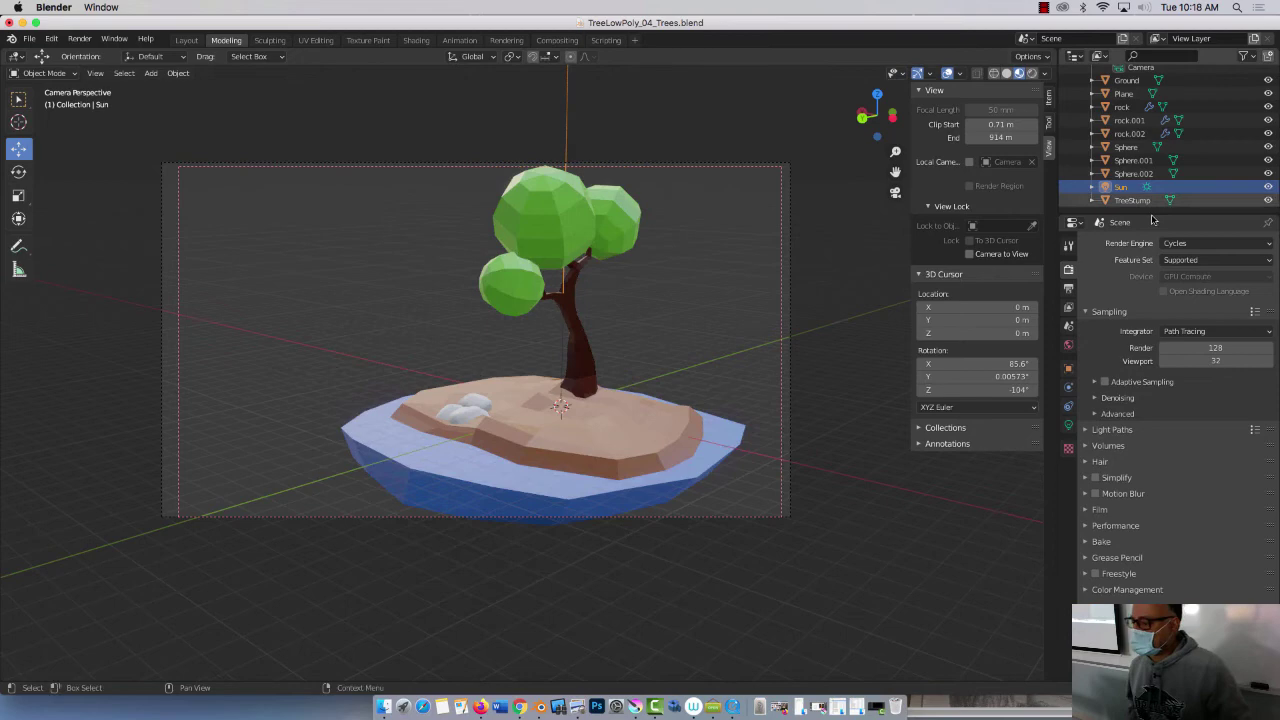
{"action": "left_click", "coordinate": [1249, 243]}
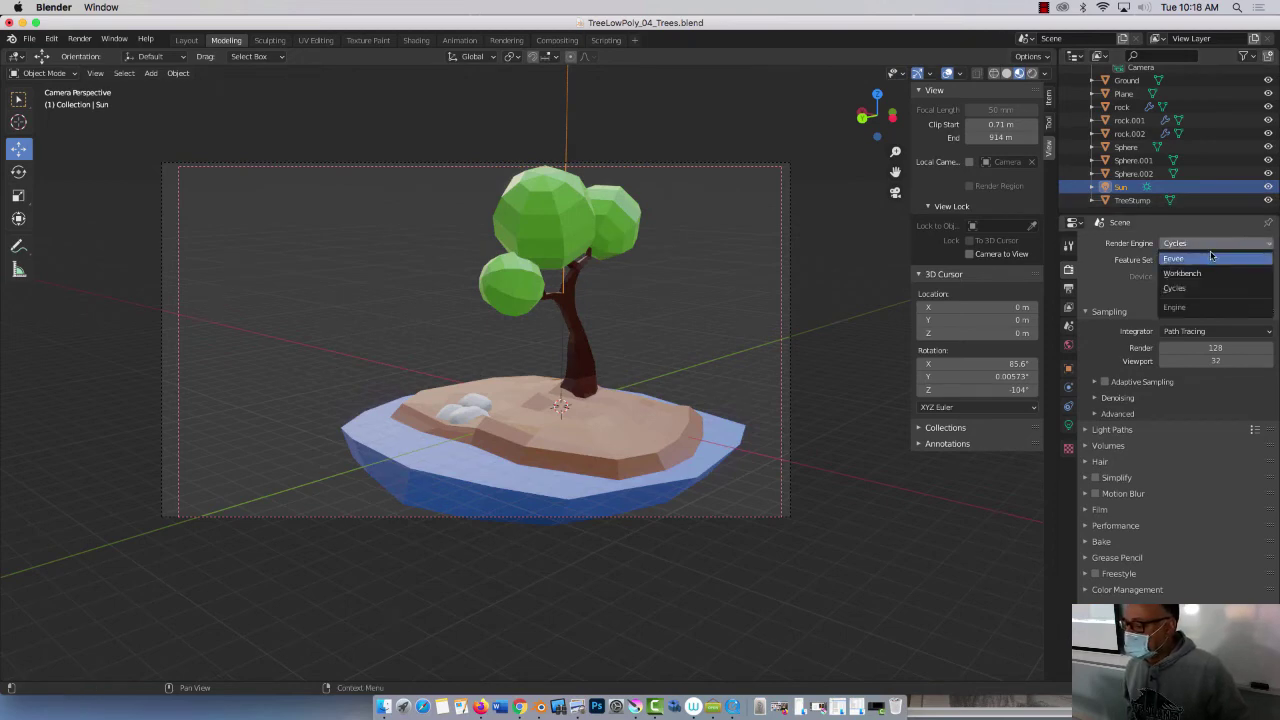
{"action": "left_click", "coordinate": [1211, 253]}
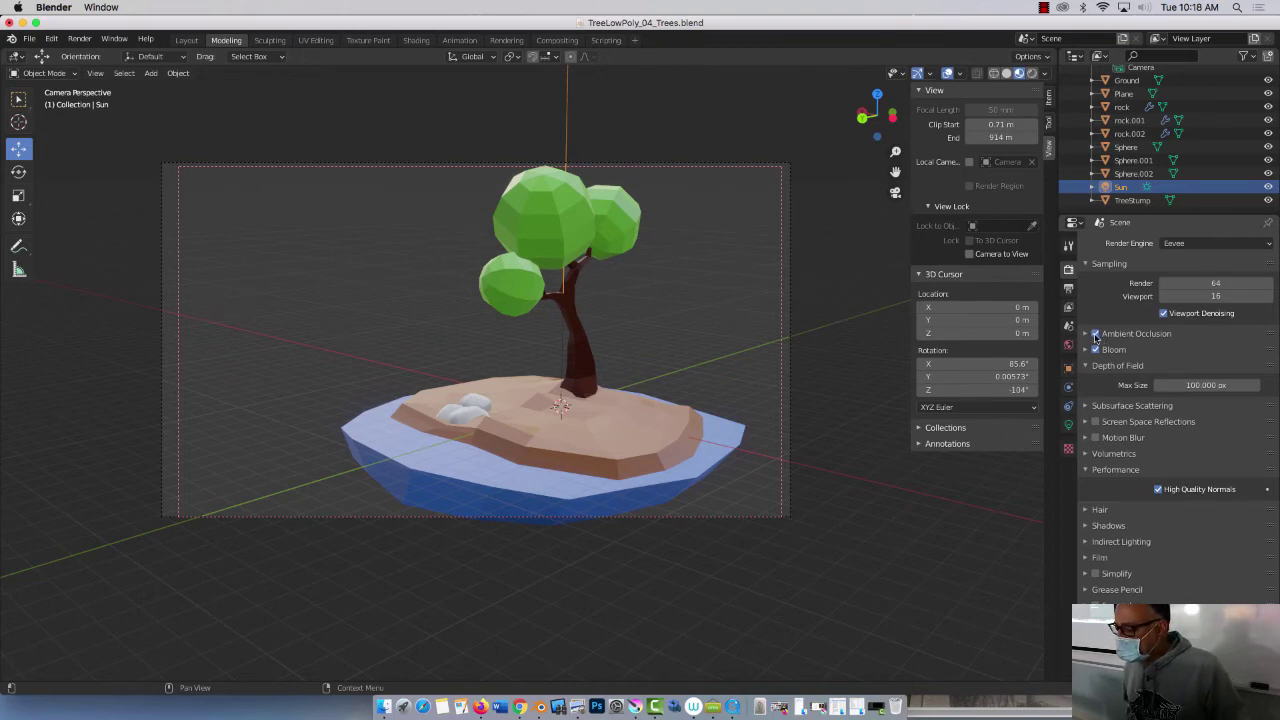
- Render the current frame again with Eevee
{"action": "left_click", "coordinate": [75, 39]}
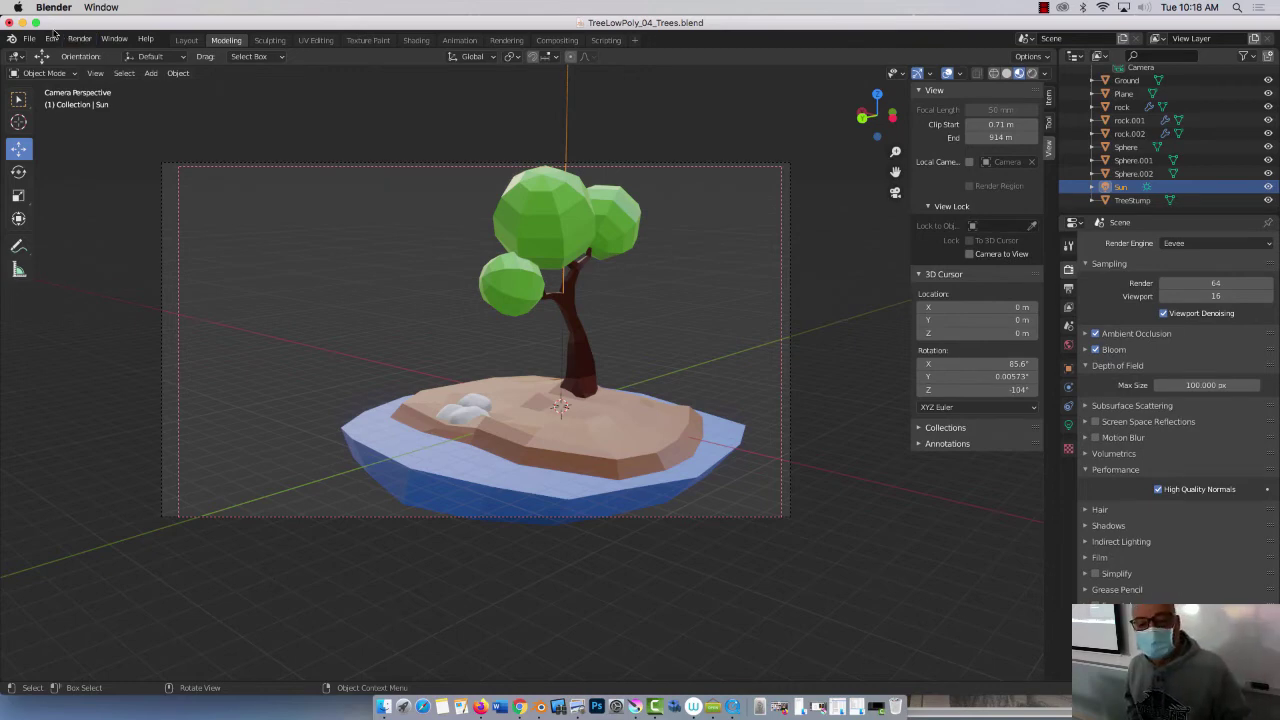
{"action": "left_click", "coordinate": [77, 39]}
{"action": "left_click", "coordinate": [90, 54]}
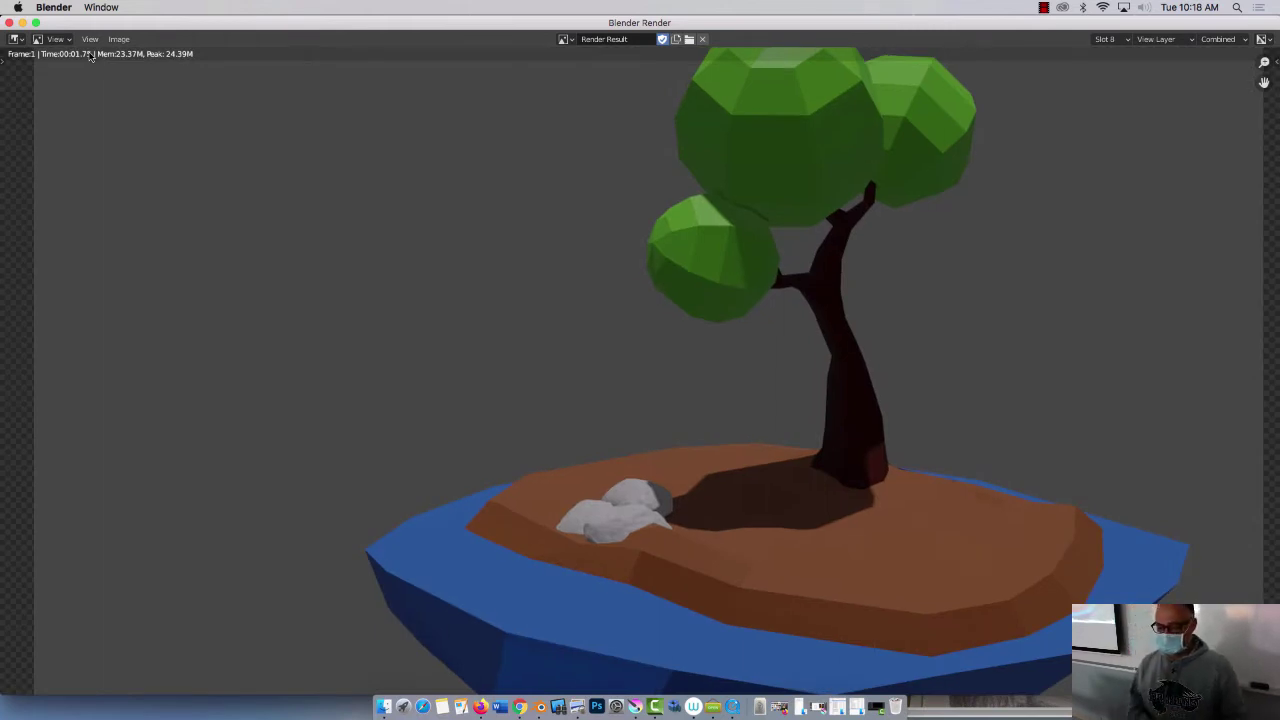
- Rename the output from Tree.png to Tree_02_Ev.png and save the Eevee render
{"action": "left_click", "coordinate": [118, 39]}
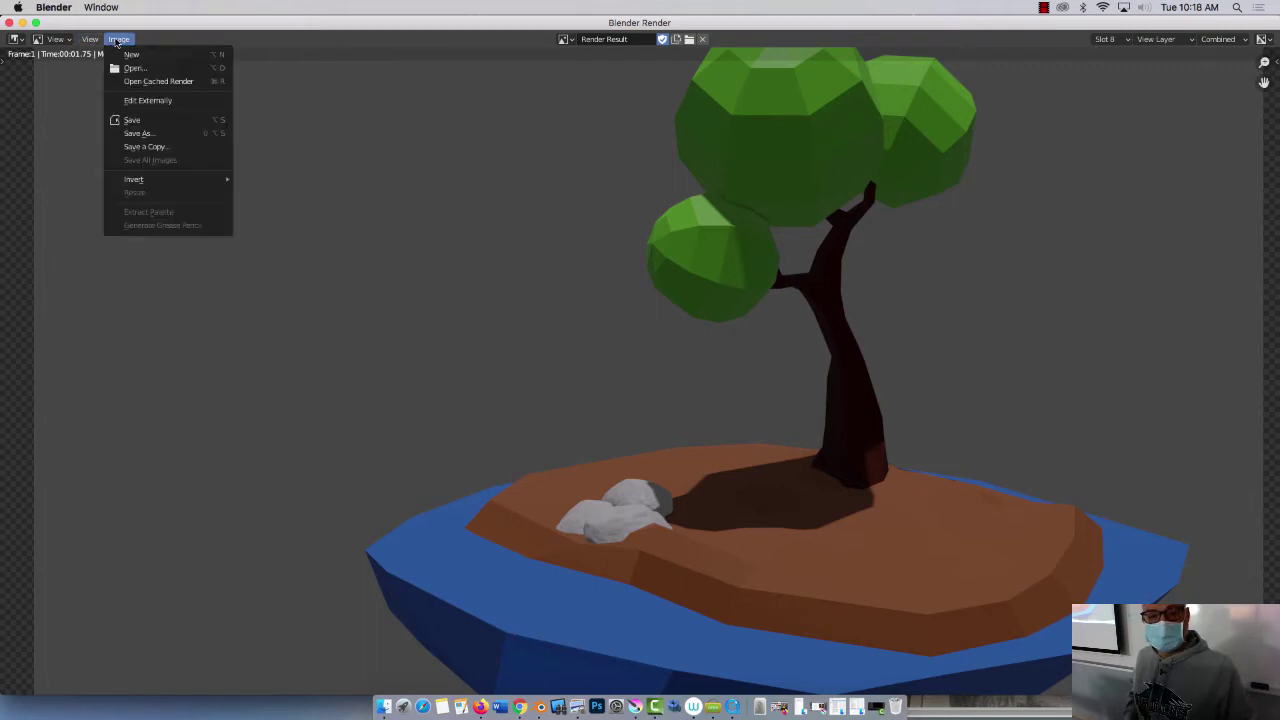
{"action": "left_click", "coordinate": [130, 133]}
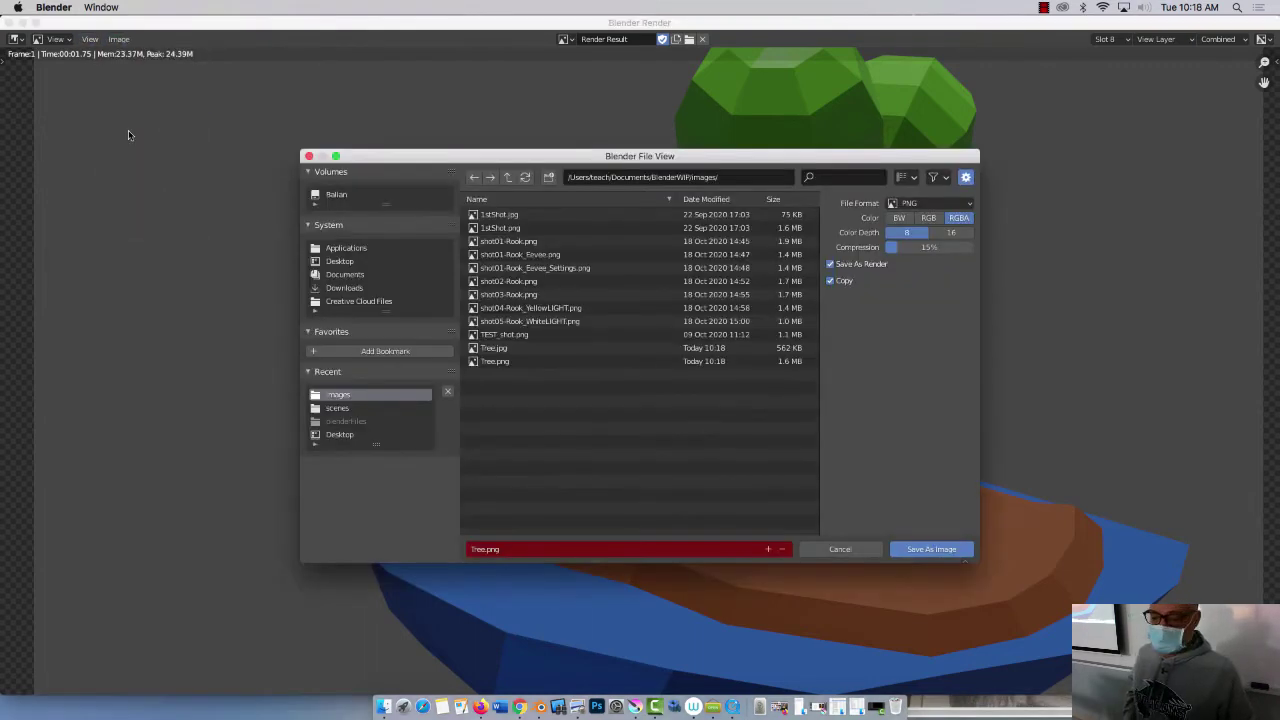
{"action": "left_click", "coordinate": [483, 550]}
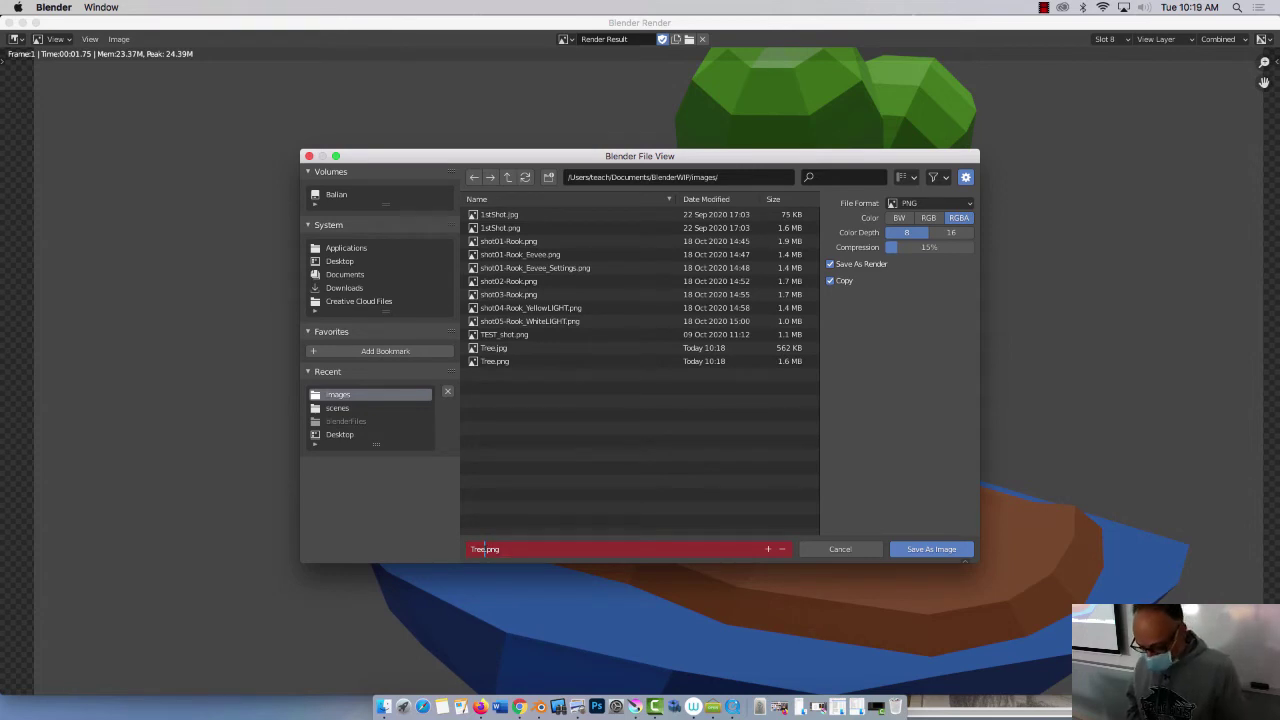
{"action": "type", "text": "_2"}
{"action": "type", "text": "2Eev"}
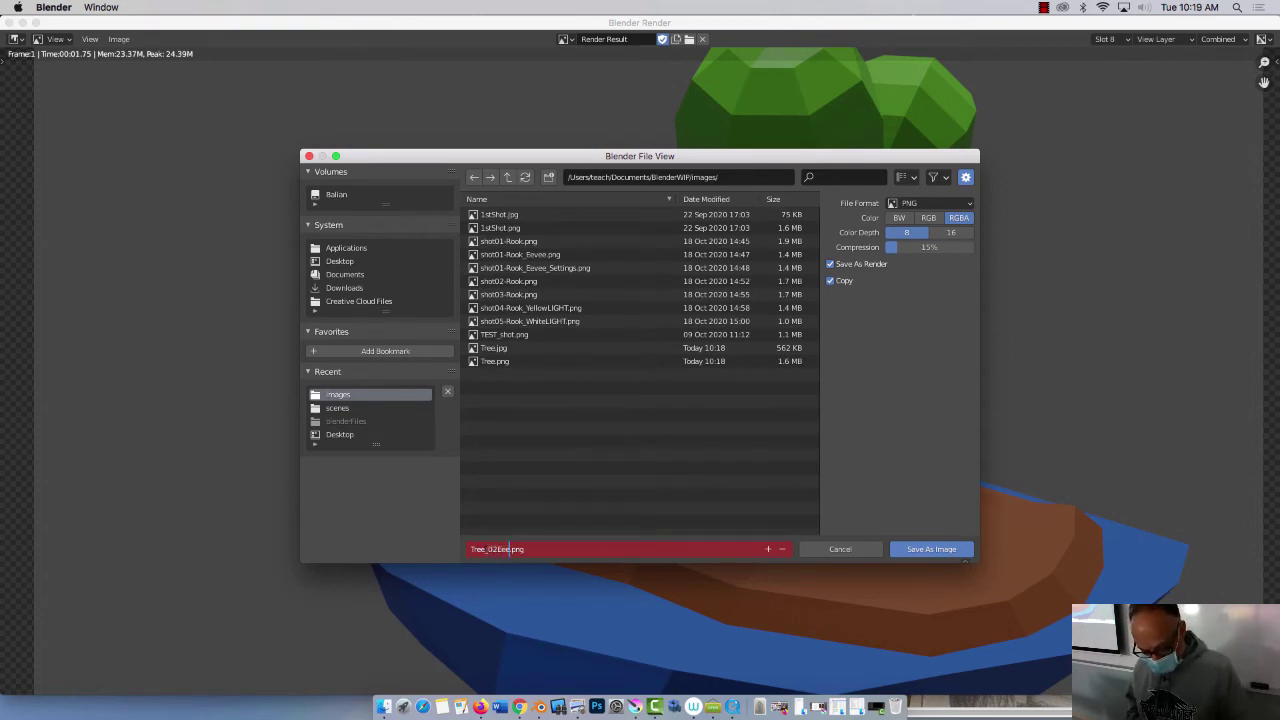
{"action": "key", "text": "BackSpace"}
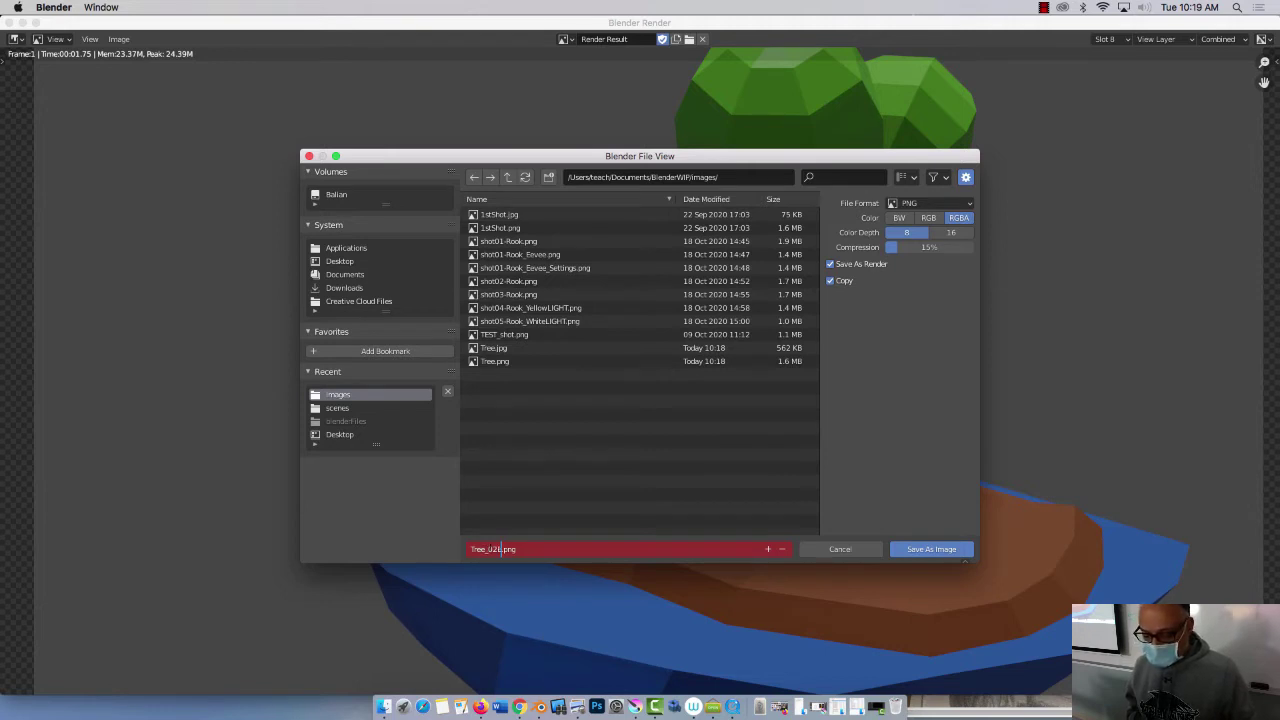
{"action": "type", "text": "_E"}
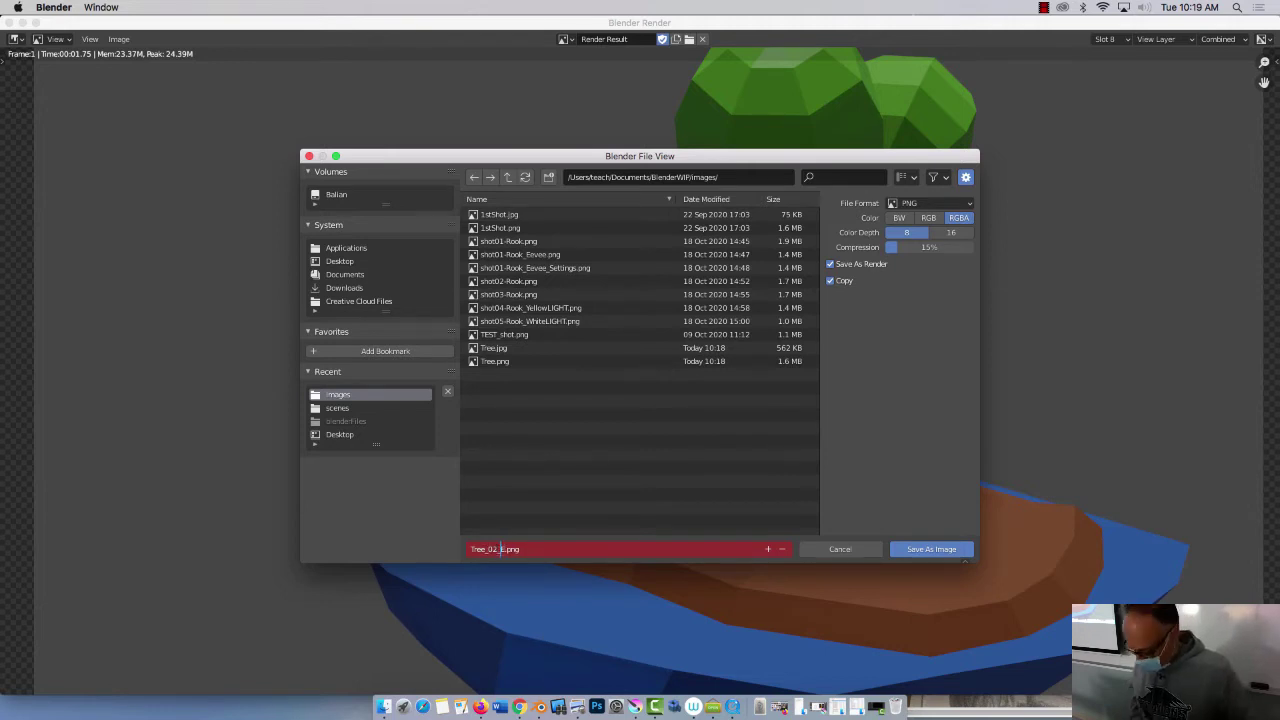
{"action": "type", "text": "v"}
{"action": "key", "text": "Return"}
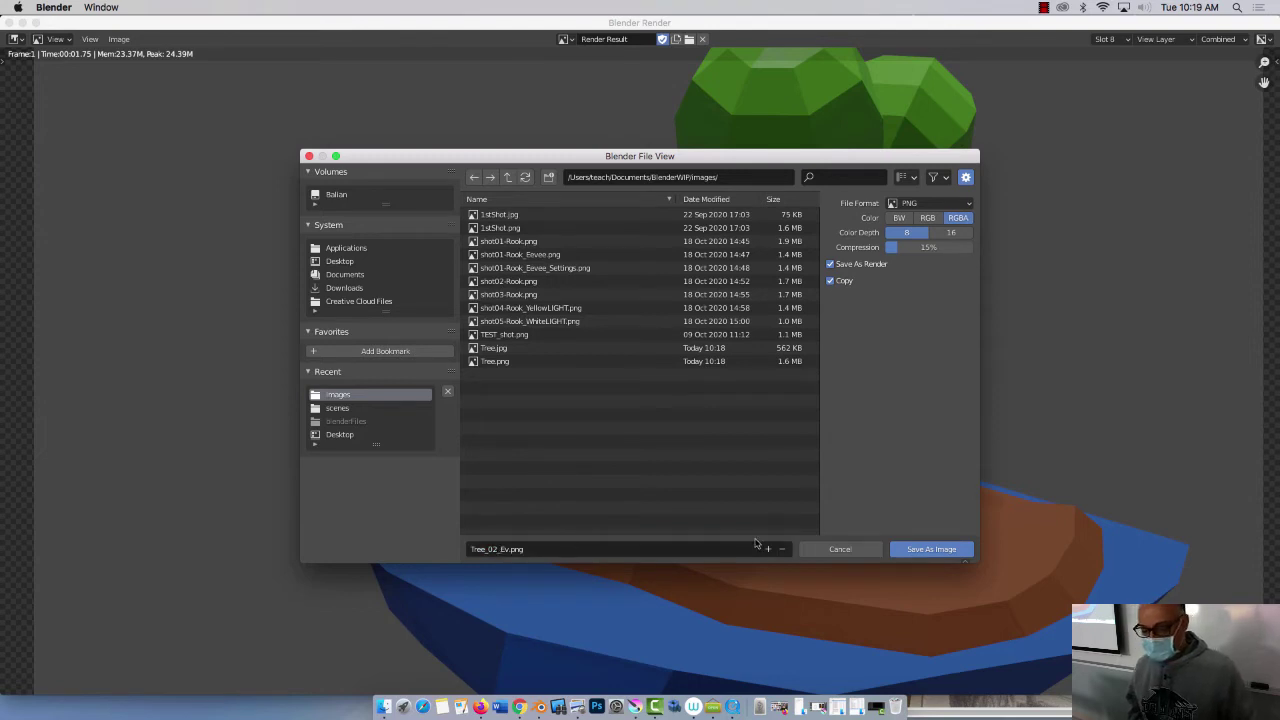
{"action": "left_click", "coordinate": [916, 548]}
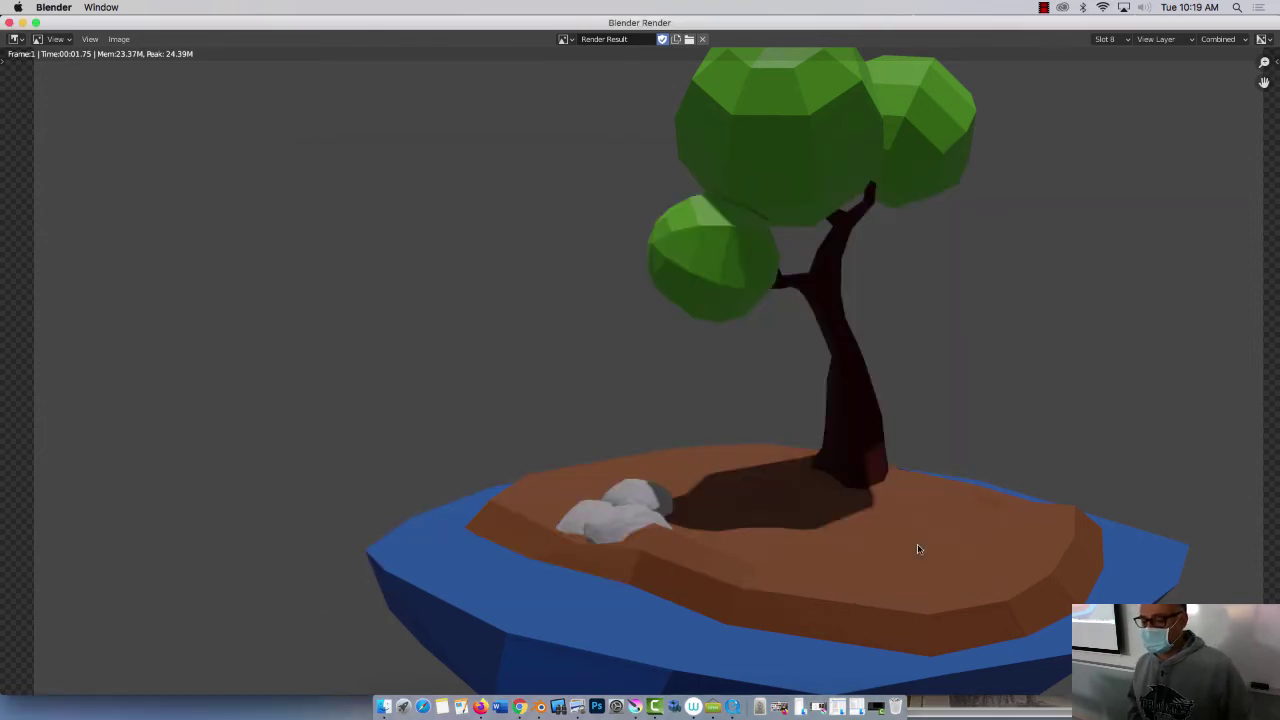
- Close the render window, delete the Sun lamp, and leave camera view
{"action": "scroll", "coordinate": [525, 307], "scroll_direction": "down", "scroll_amount": 4}
{"action": "scroll", "coordinate": [525, 307], "scroll_direction": "up", "scroll_amount": 5}
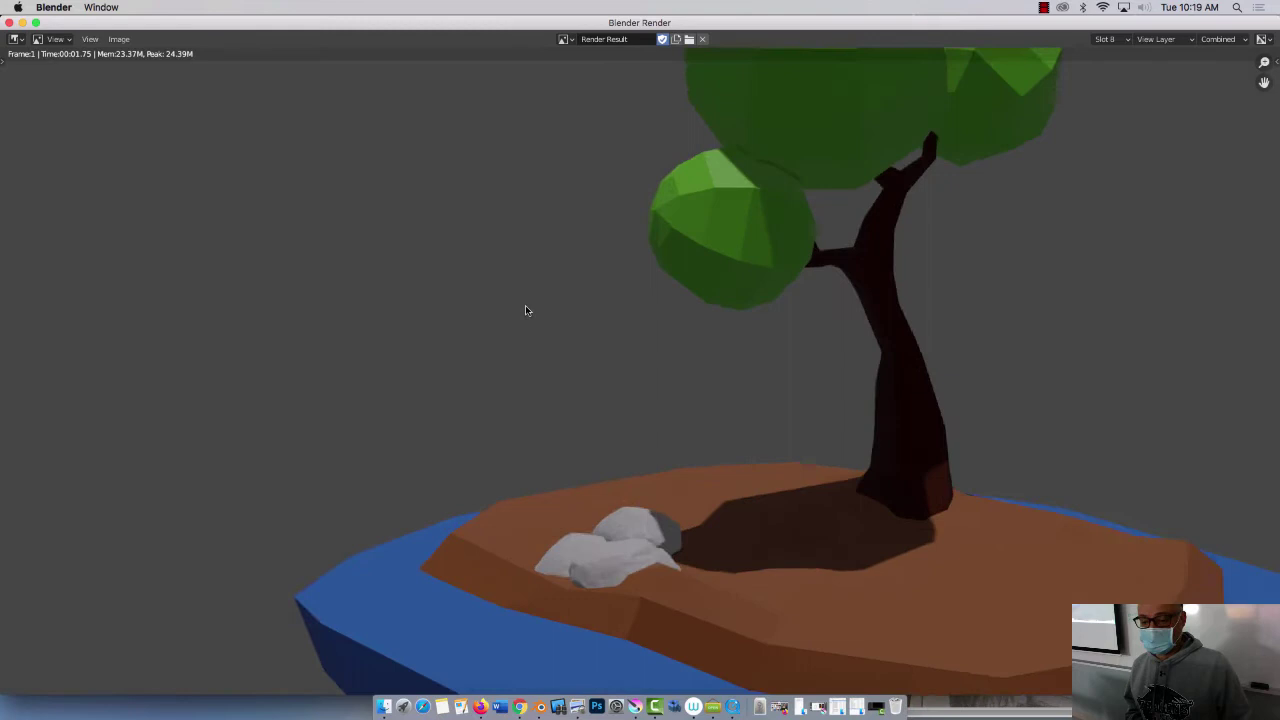
{"action": "scroll", "coordinate": [525, 310], "scroll_direction": "down", "scroll_amount": 4}
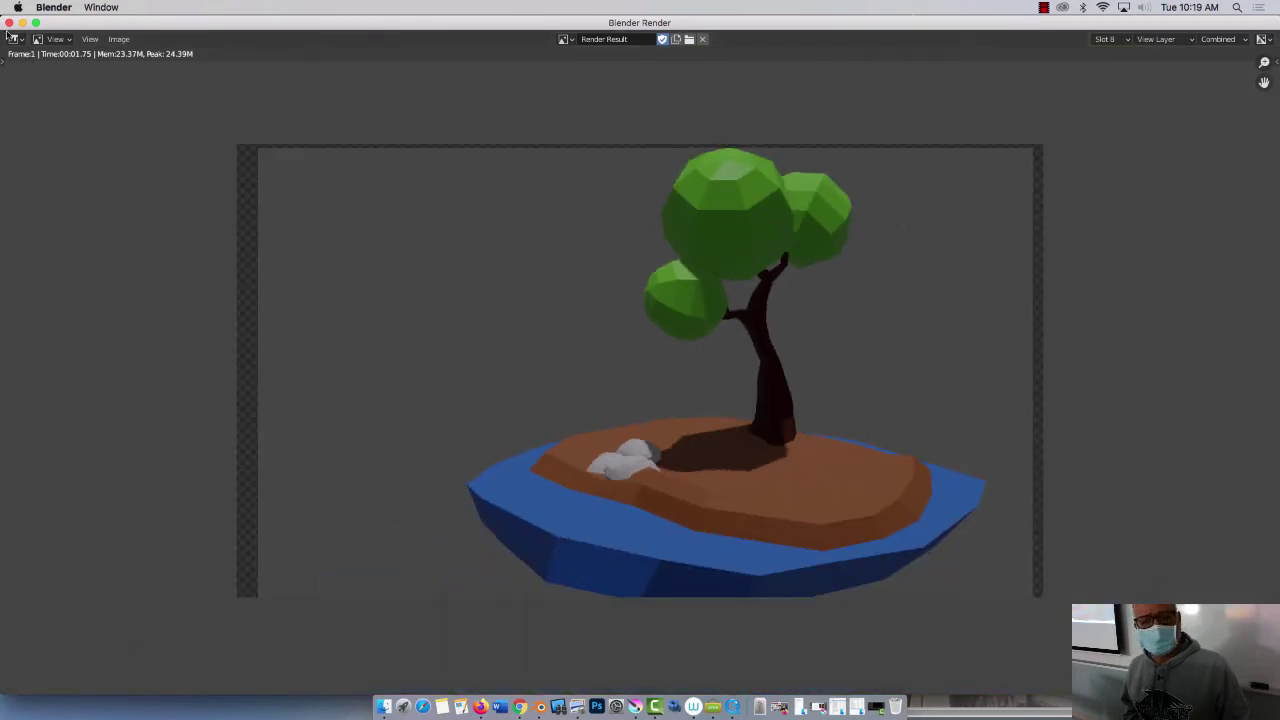
{"action": "left_click", "coordinate": [9, 22]}
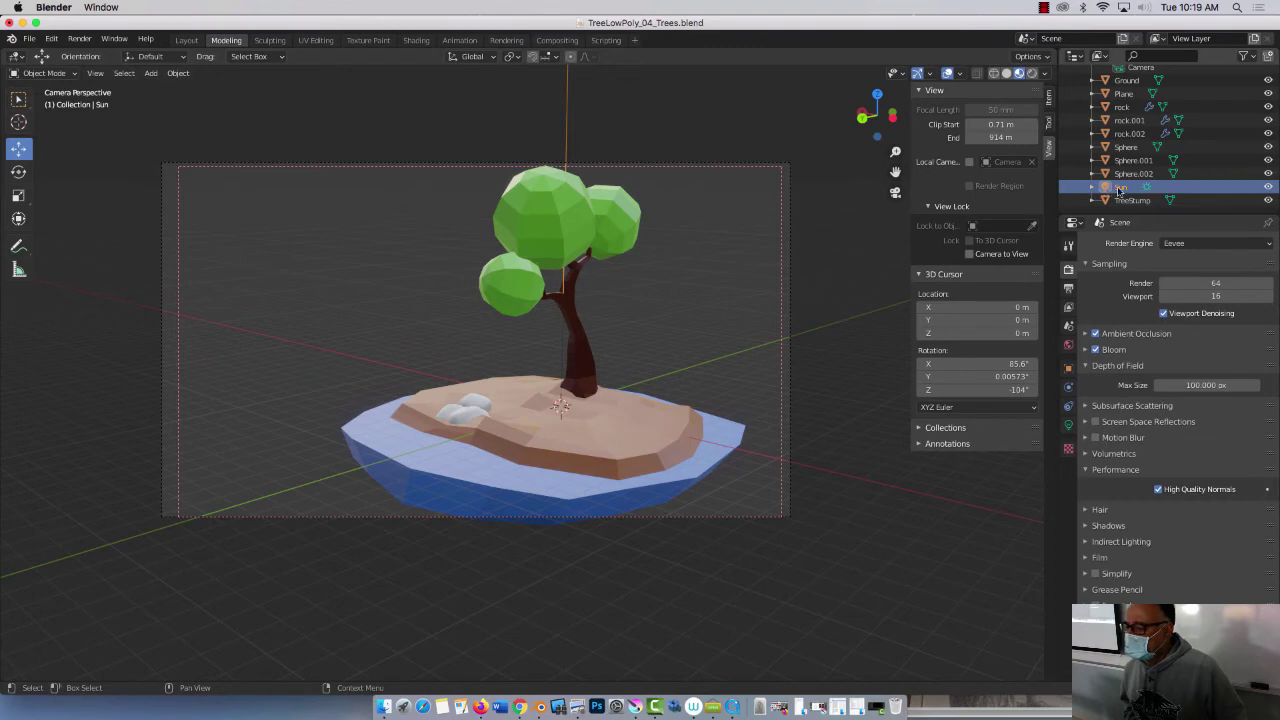
{"action": "key", "text": "x"}
{"action": "scroll", "coordinate": [1120, 190], "scroll_direction": "up", "scroll_amount": 1}
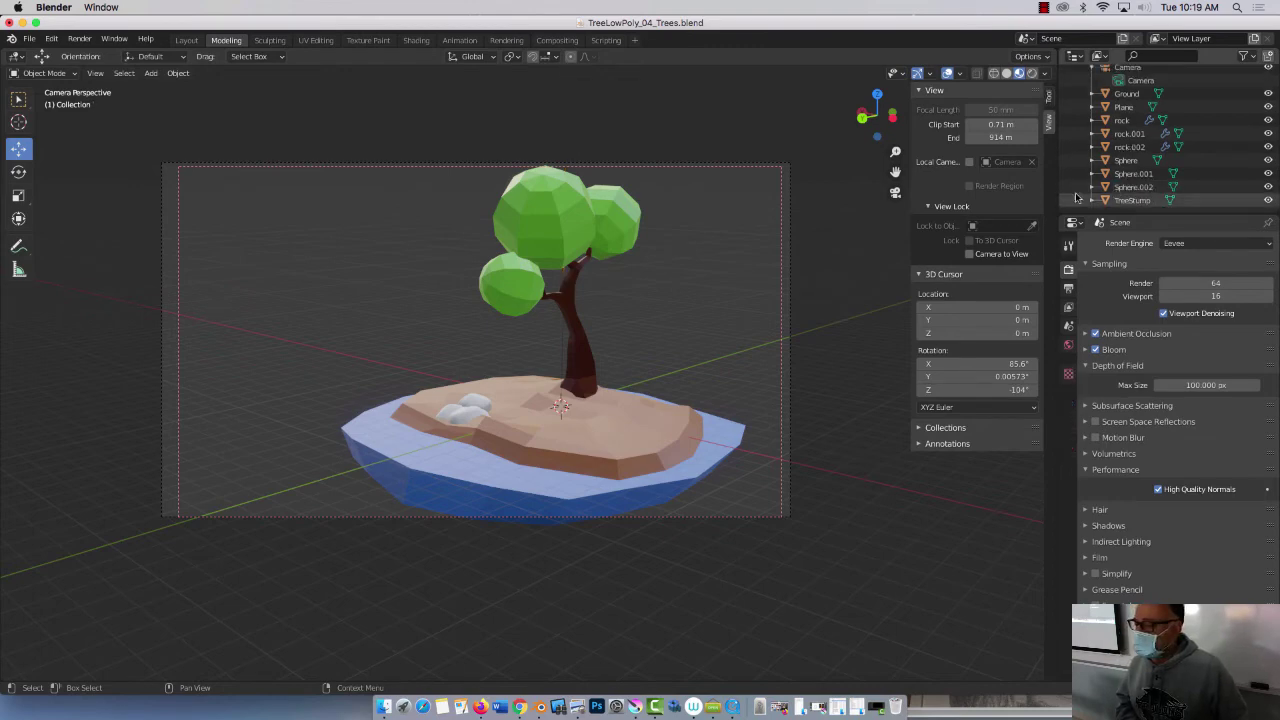
{"action": "left_click", "coordinate": [895, 192]}
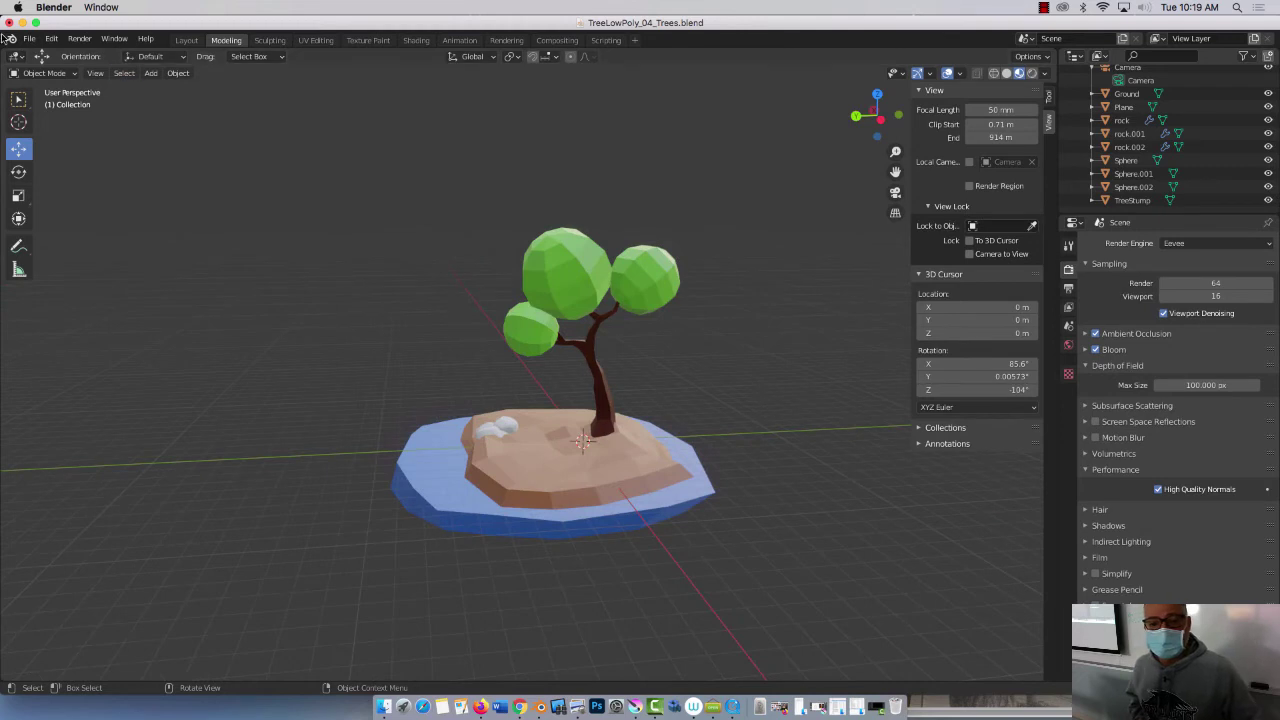
- Add a spot light, raise it high above the tree, and show its light settings
{"action": "left_click", "coordinate": [150, 73]}
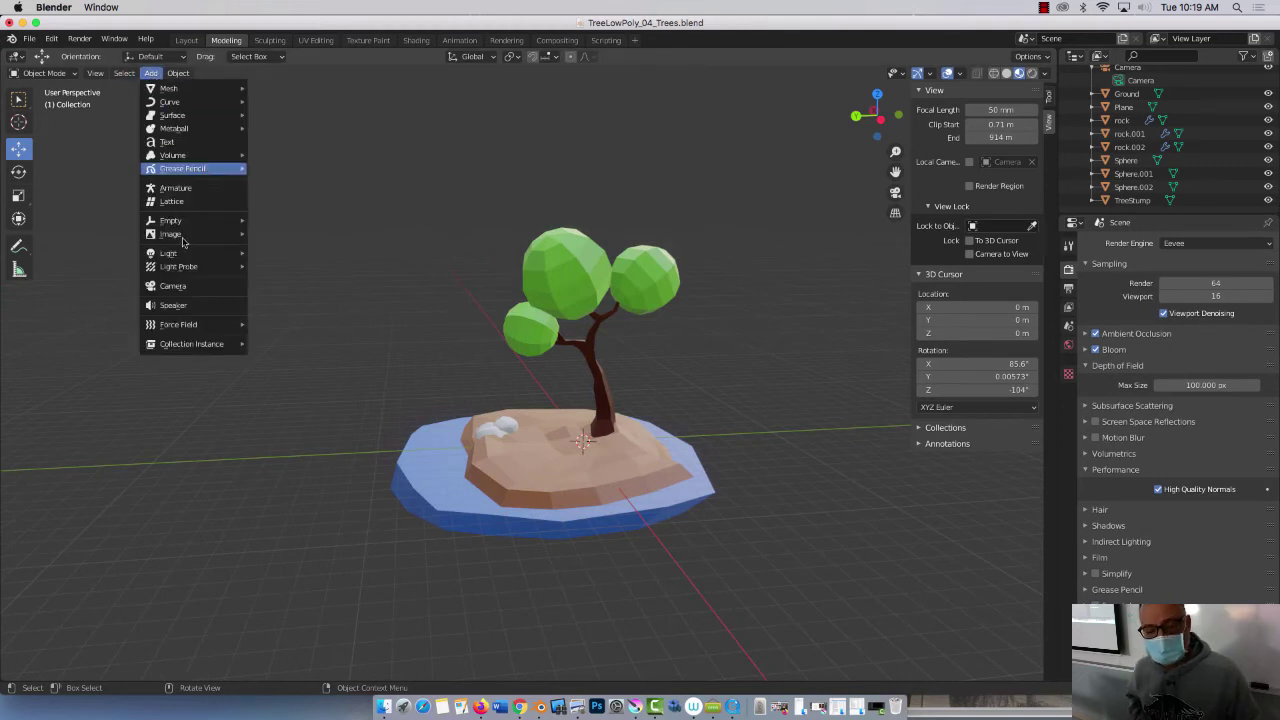
{"action": "mouse_move", "coordinate": [181, 254]}
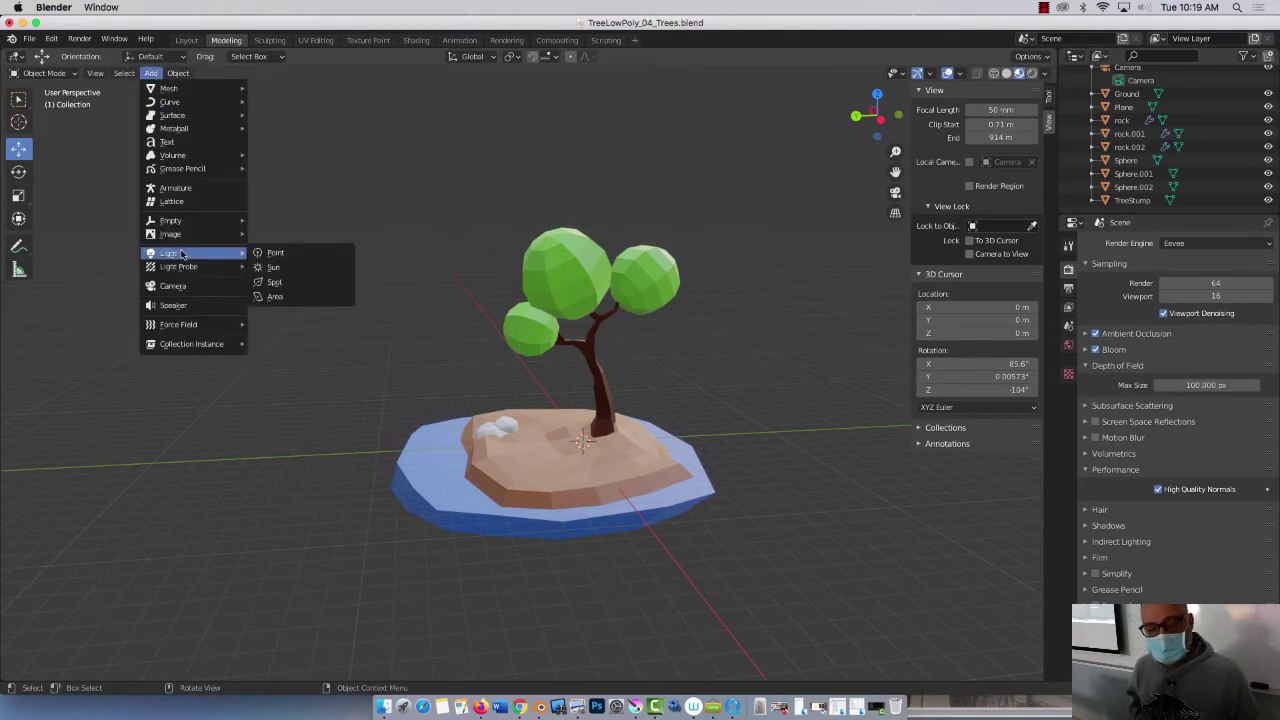
{"action": "left_click", "coordinate": [271, 283]}
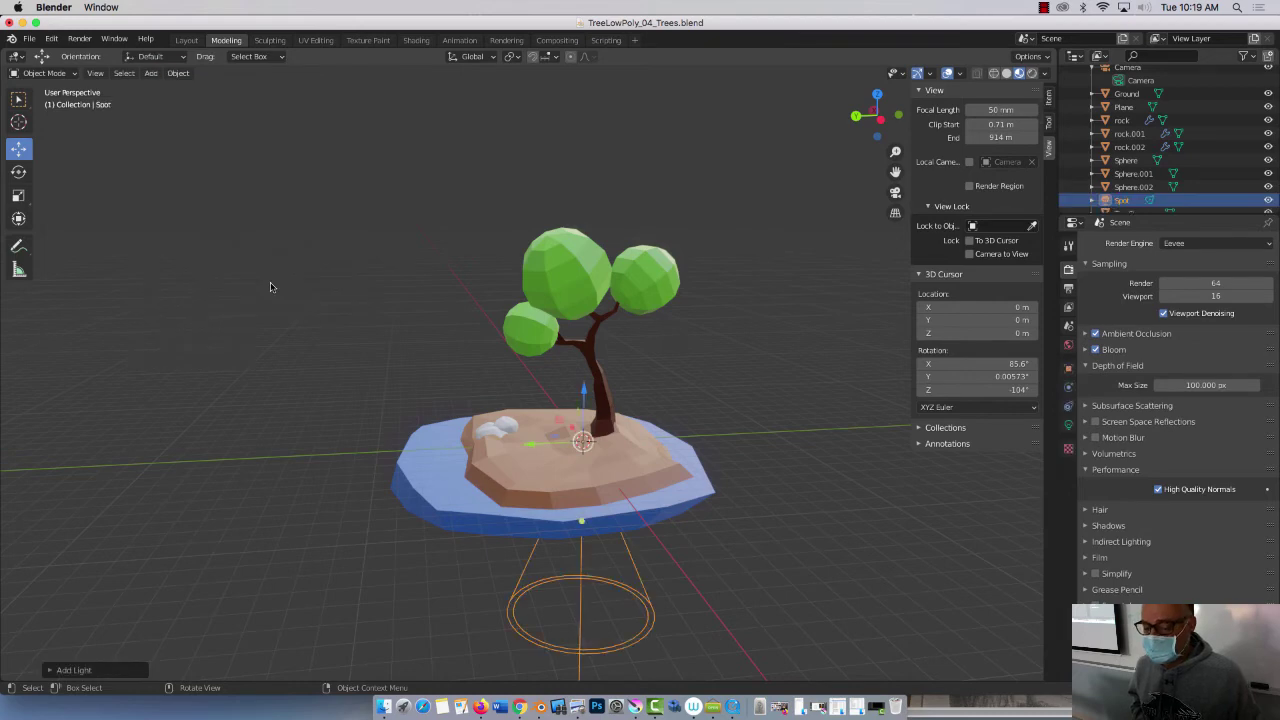
{"action": "left_click_drag", "start_coordinate": [581, 399], "coordinate": [585, 163]}
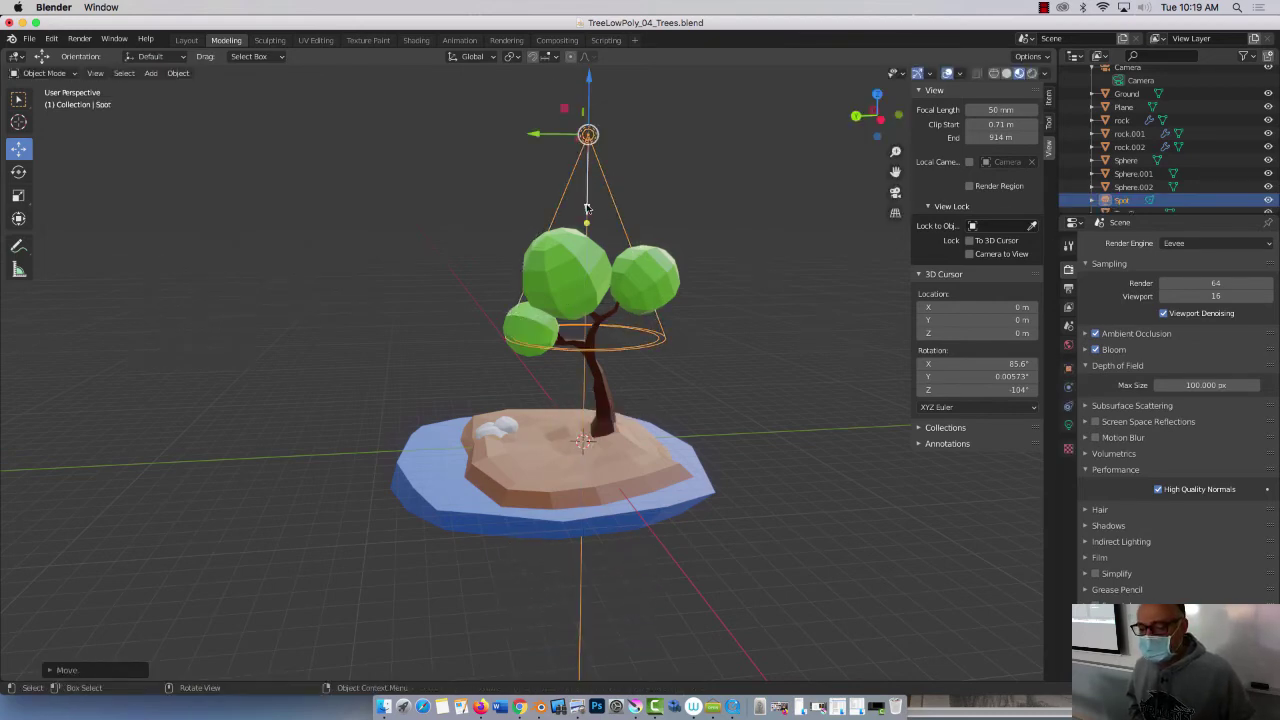
{"action": "left_click_drag", "start_coordinate": [588, 207], "coordinate": [591, 230]}
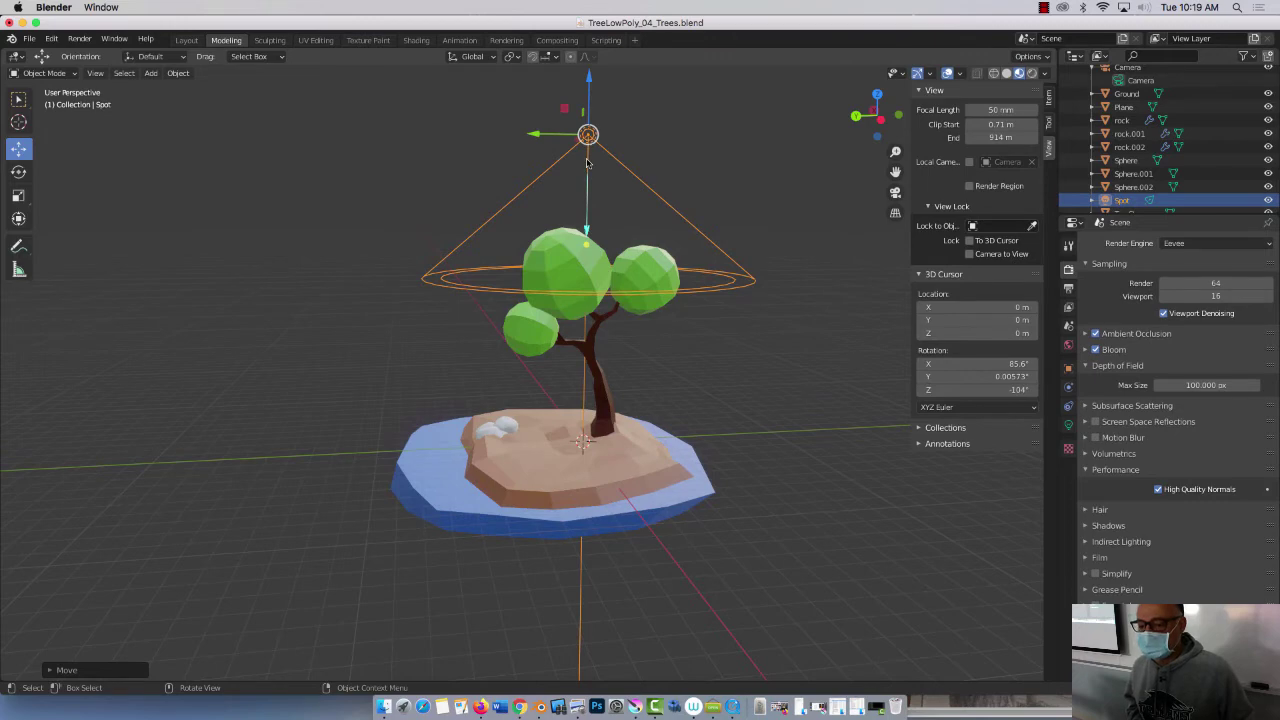
{"action": "middle_click_drag", "start_coordinate": [540, 262], "coordinate": [500, 258]}
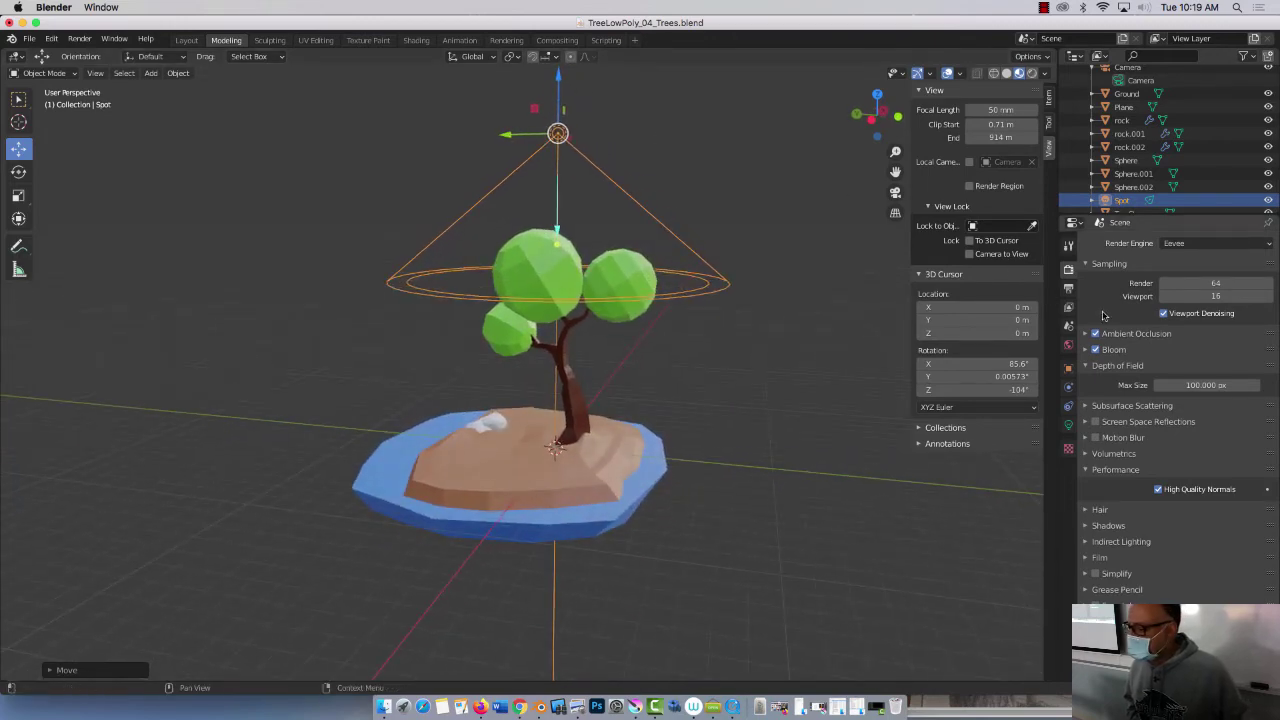
{"action": "left_click", "coordinate": [1068, 427]}
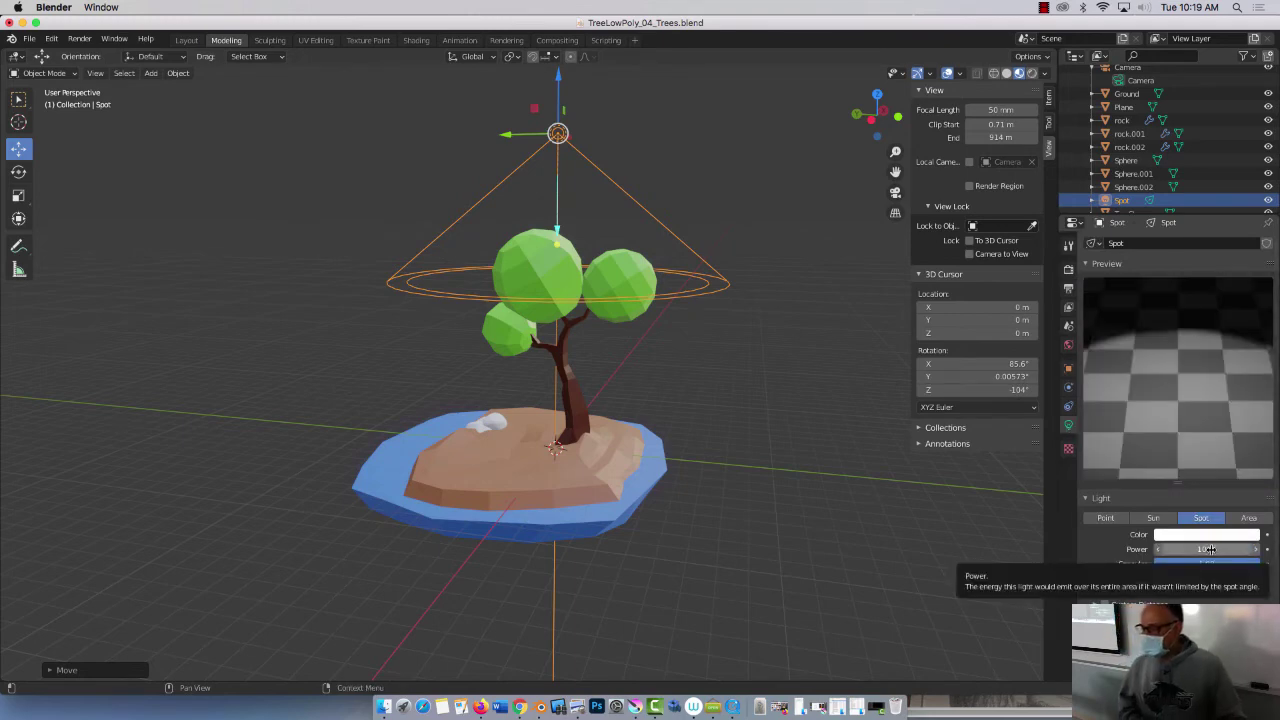
- Set the spot light's colour to red
{"action": "left_click", "coordinate": [1100, 264]}
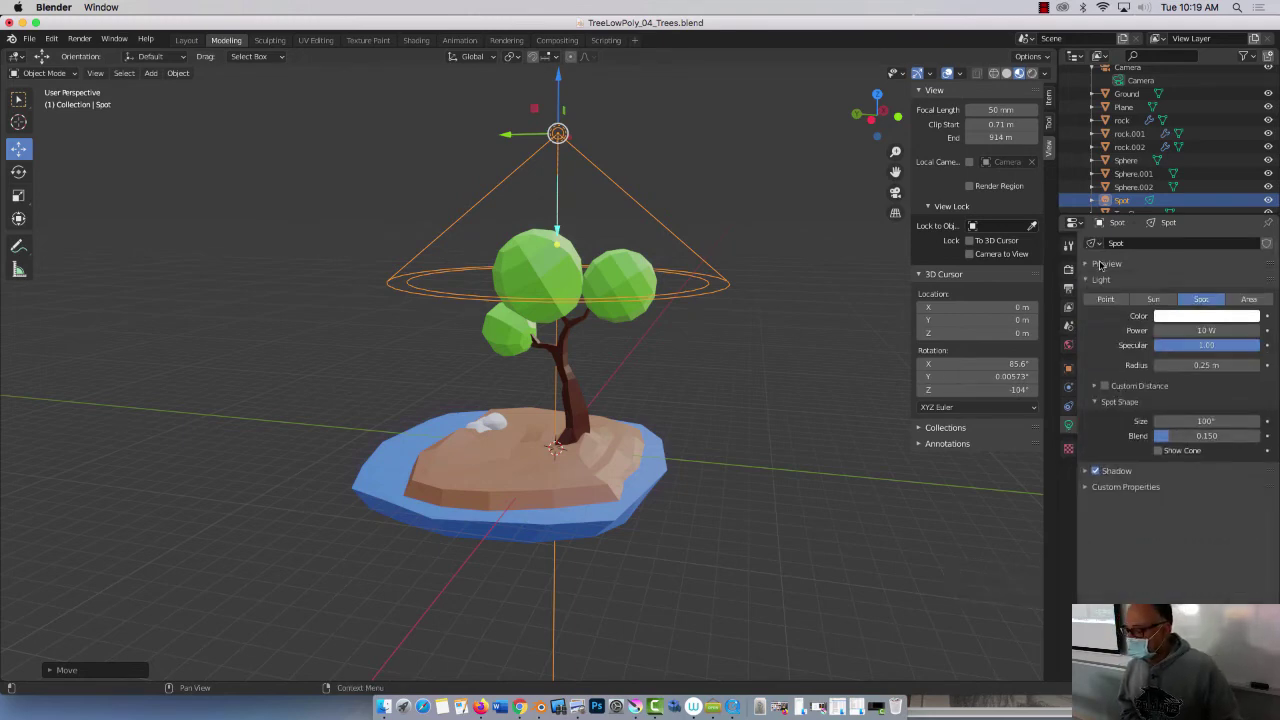
{"action": "left_click", "coordinate": [1225, 318]}
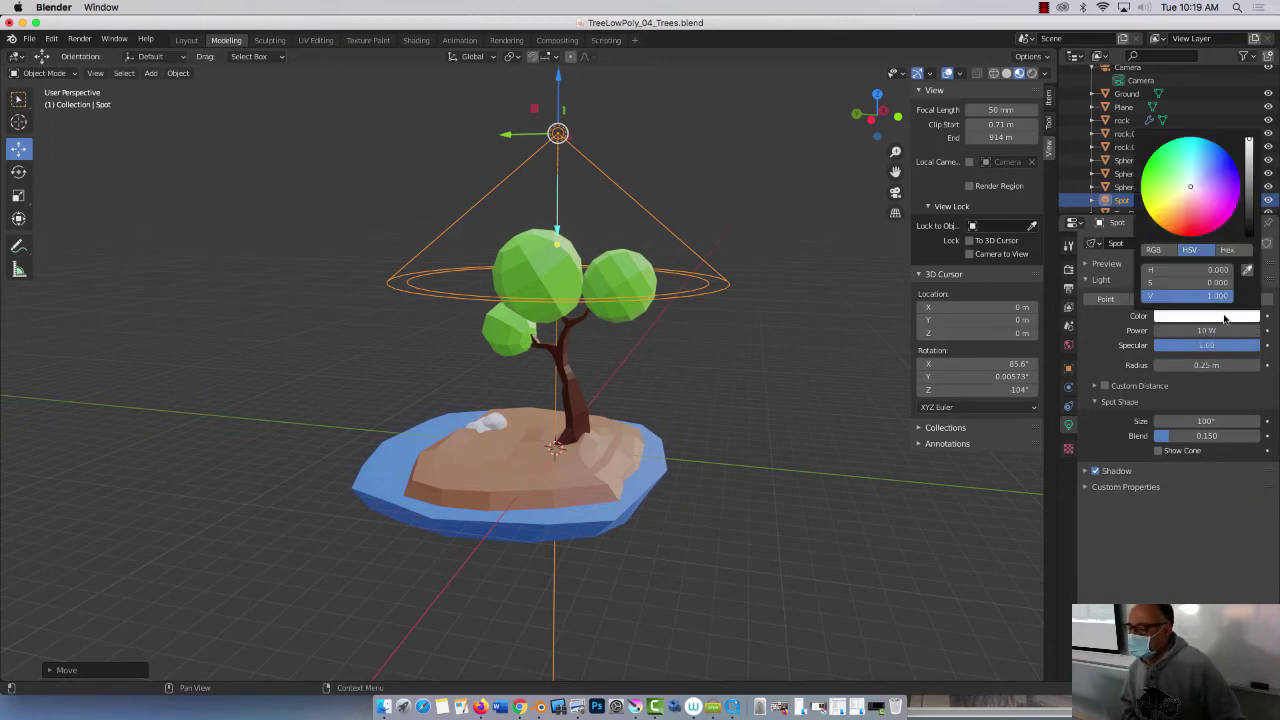
{"action": "left_click", "coordinate": [1197, 228]}
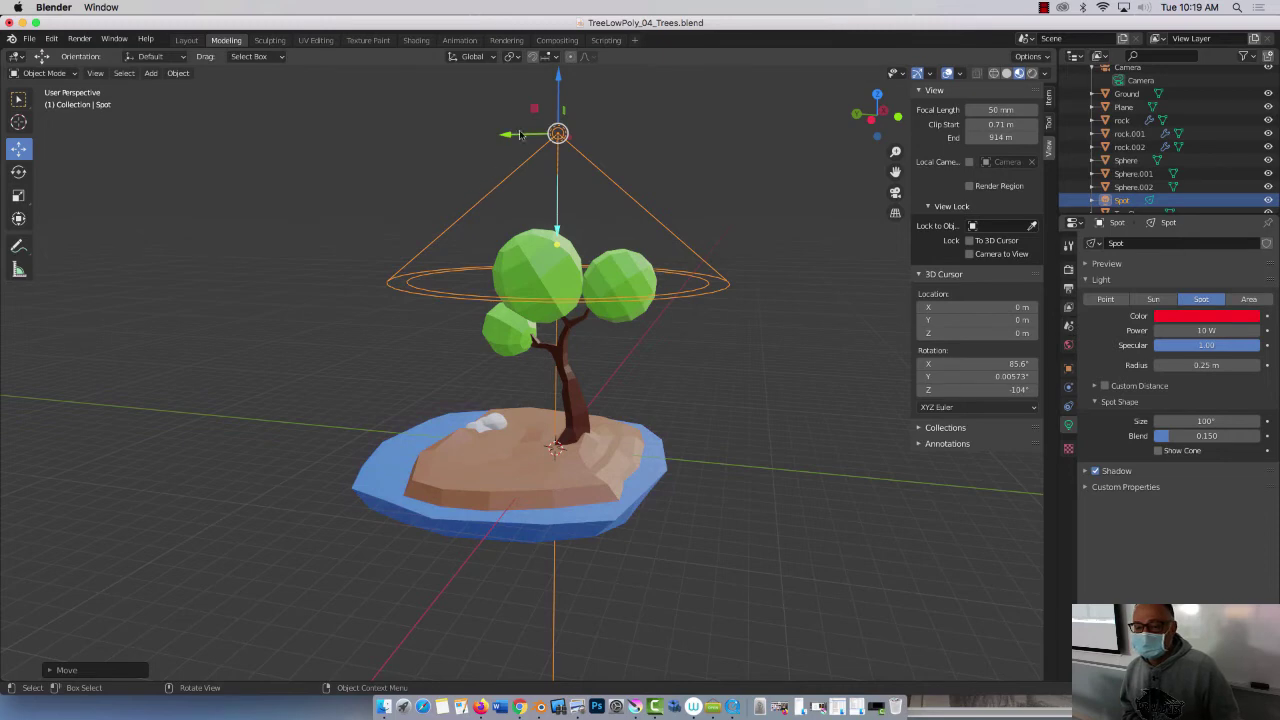
- Lower the spot light, tilt it toward the tree, and slide it off to one side
{"action": "left_click_drag", "start_coordinate": [557, 99], "coordinate": [548, 125]}
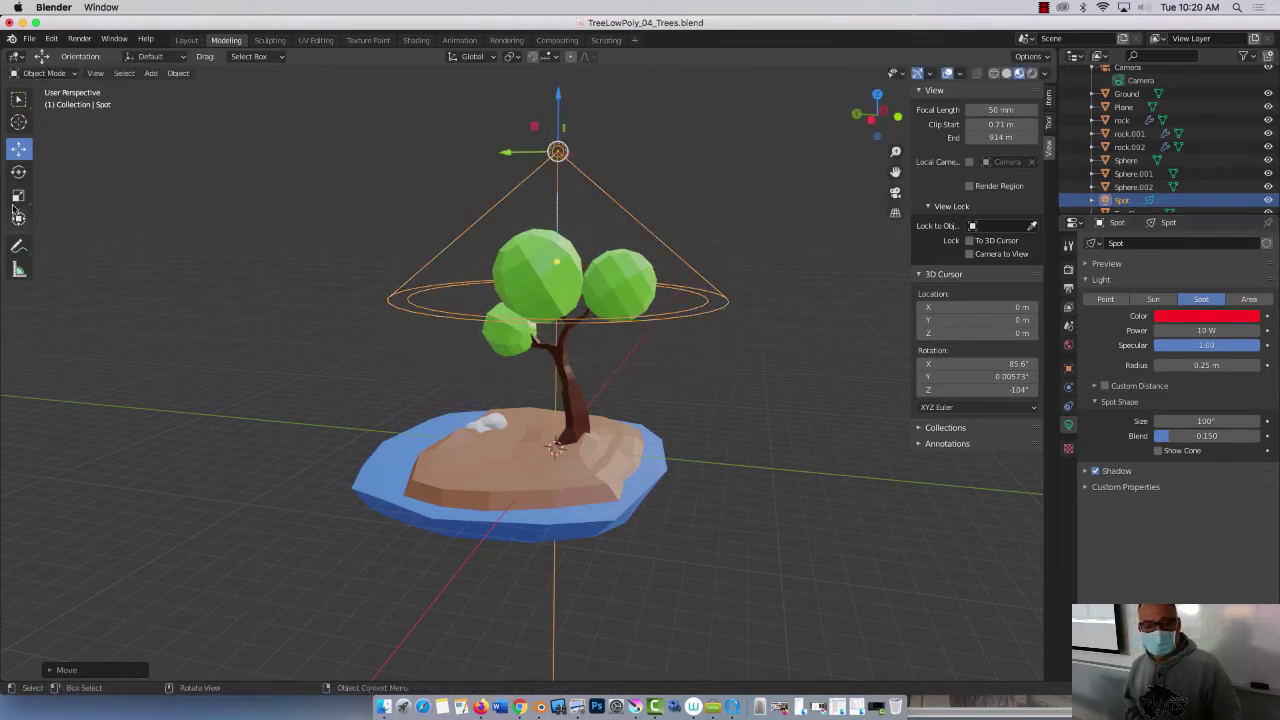
{"action": "left_click", "coordinate": [18, 171]}
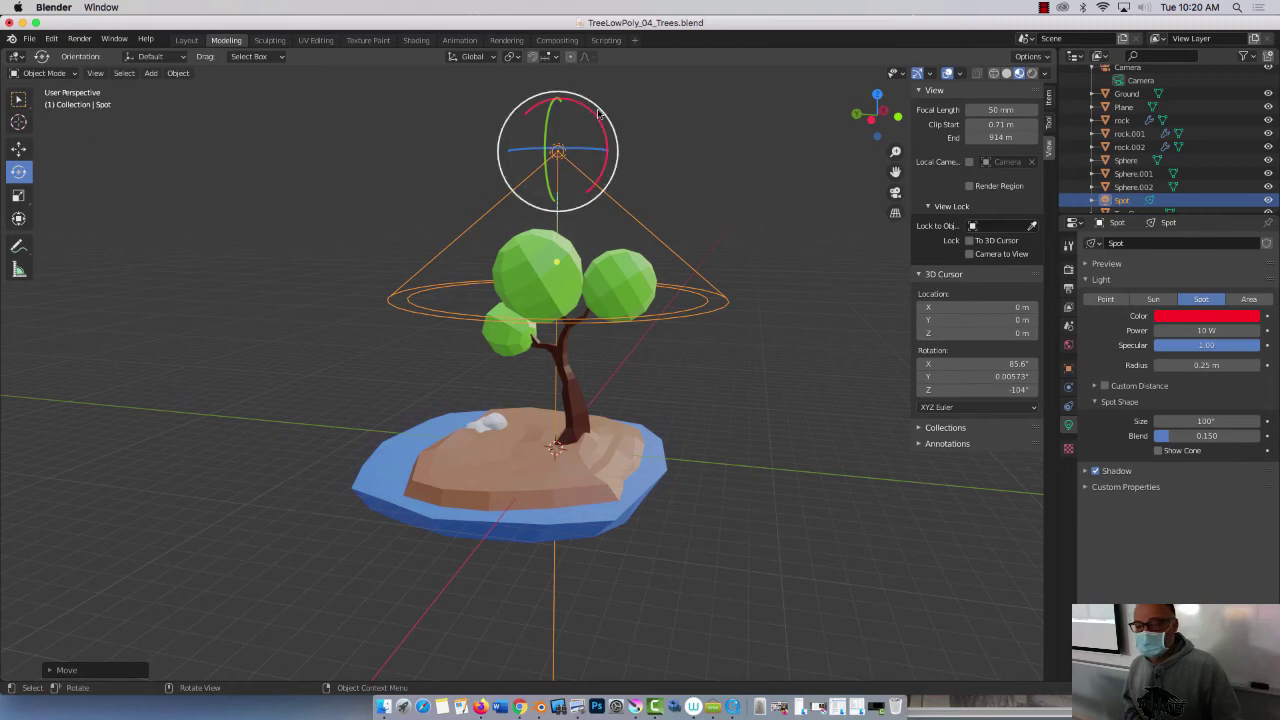
{"action": "left_click_drag", "start_coordinate": [598, 112], "coordinate": [607, 136]}
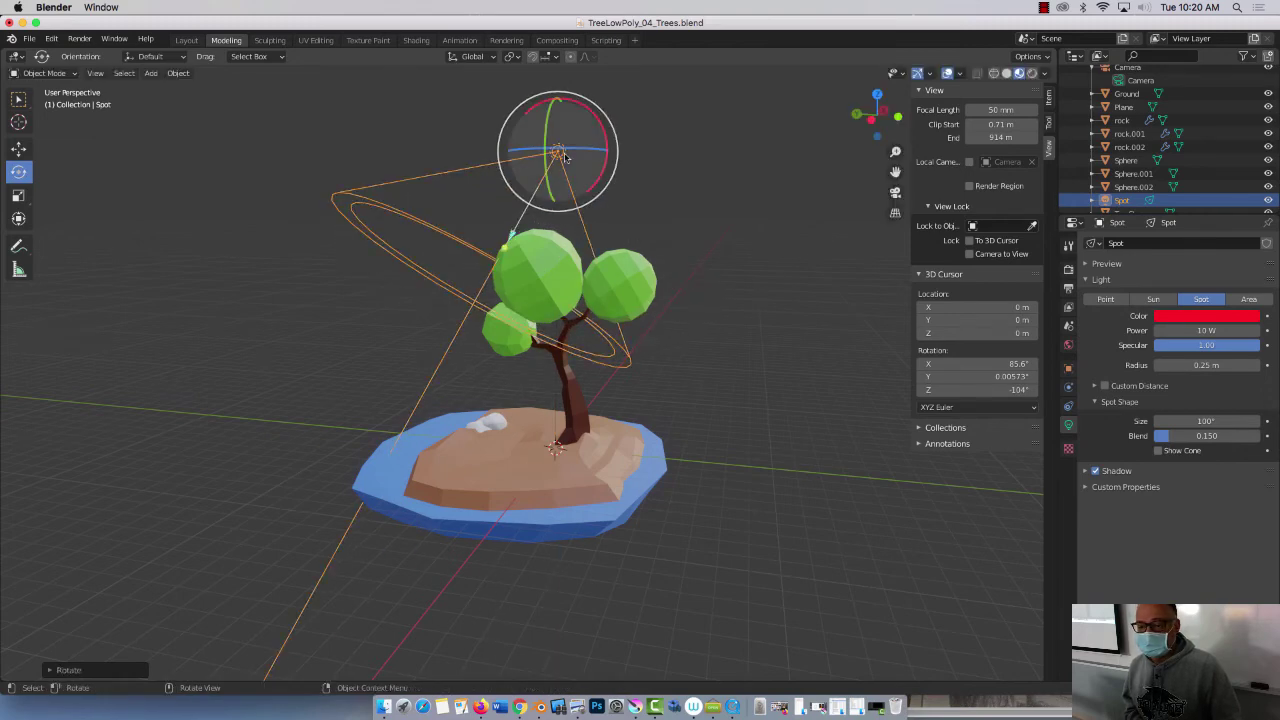
{"action": "left_click", "coordinate": [18, 148]}
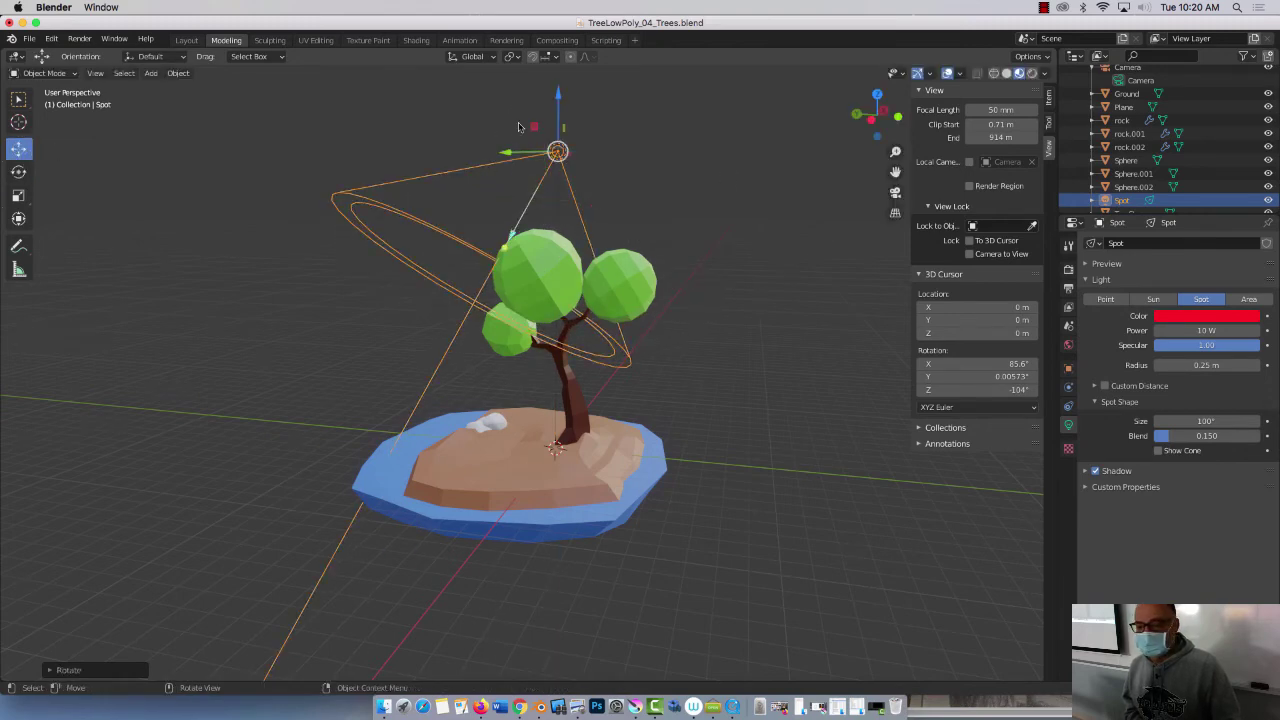
{"action": "left_click_drag", "start_coordinate": [514, 151], "coordinate": [660, 177]}
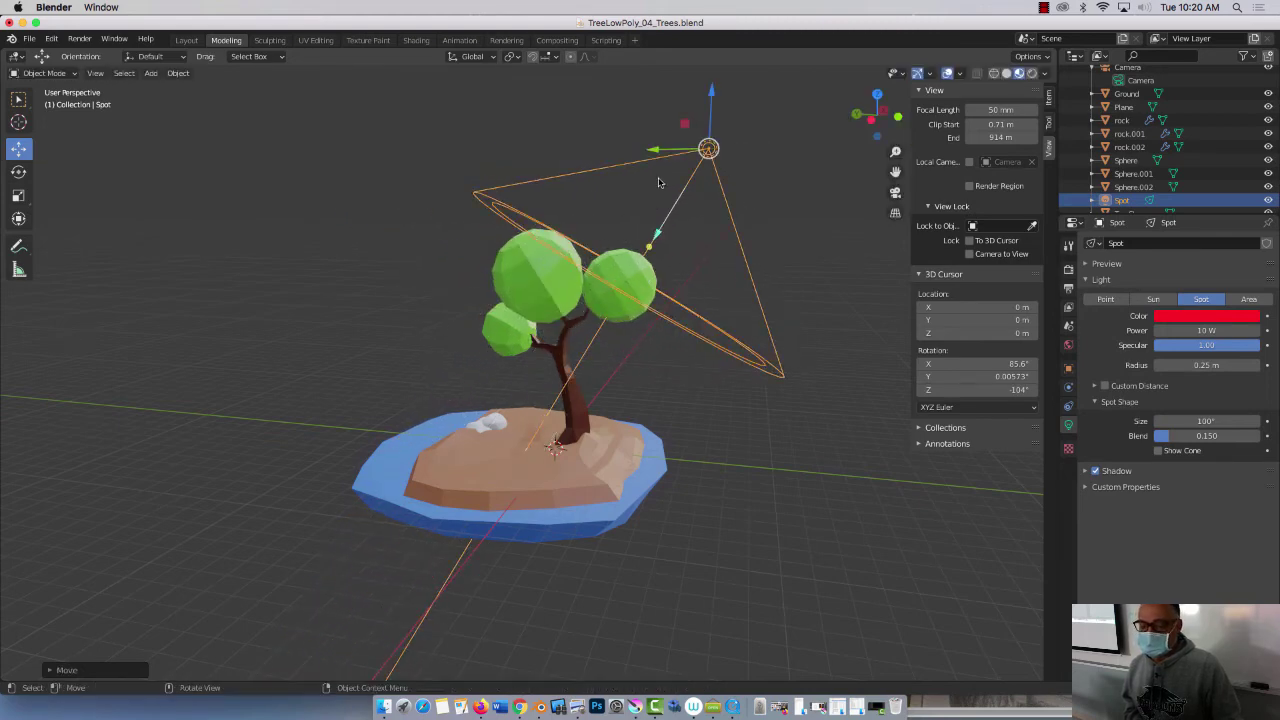
- View through the camera in Rendered shading and set the spot light power to 100 W
{"action": "left_click", "coordinate": [895, 192]}
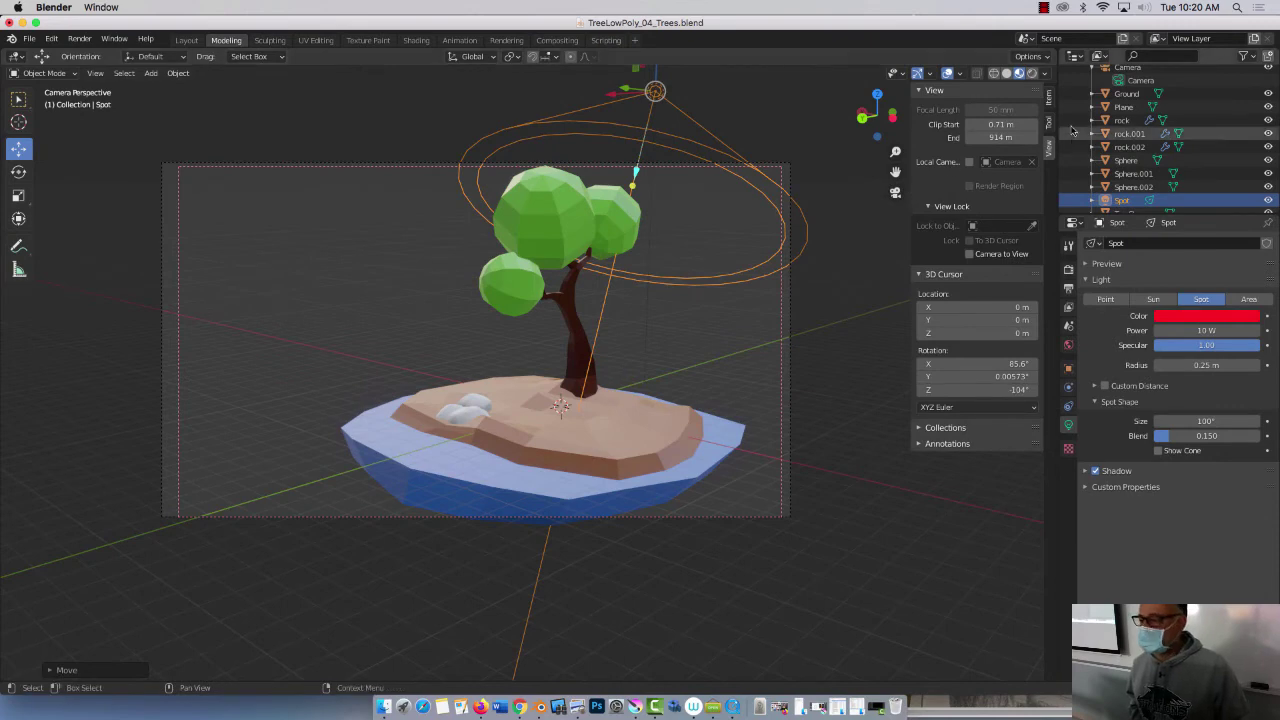
{"action": "left_click", "coordinate": [1031, 74]}
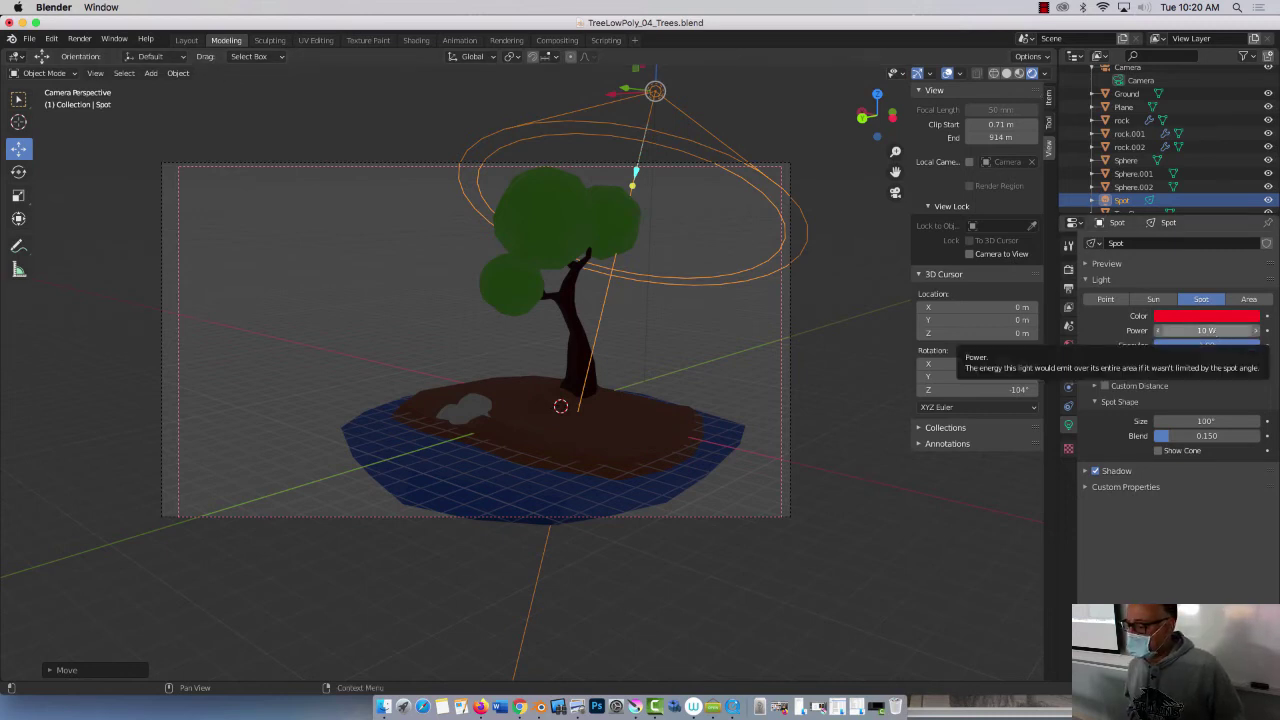
{"action": "left_click", "coordinate": [1219, 330]}
{"action": "type", "text": "1"}
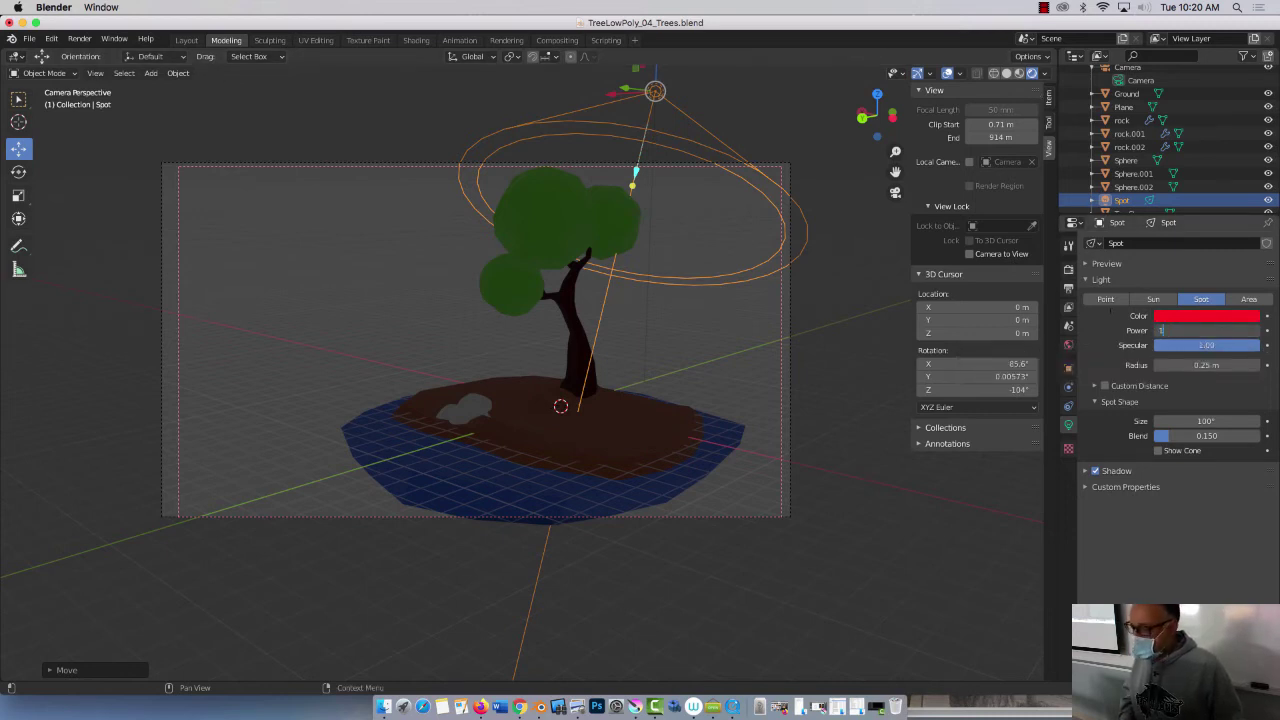
{"action": "key", "text": "Return"}
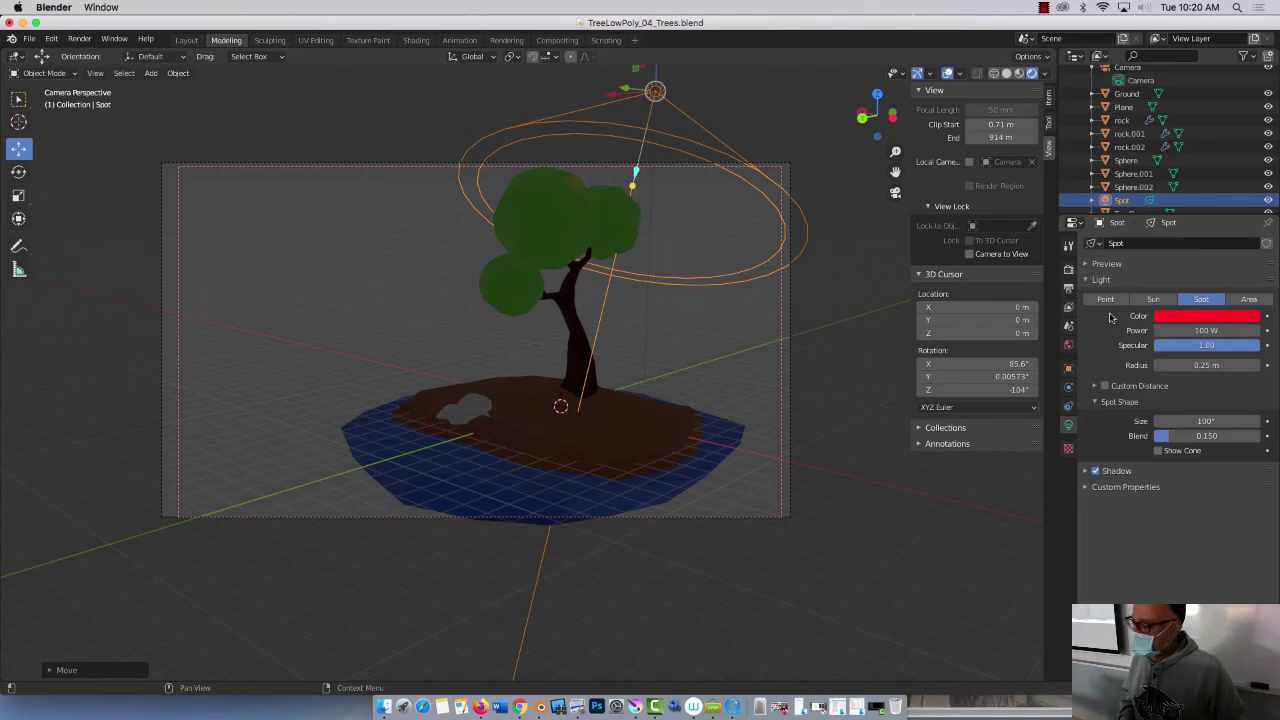
{"action": "left_click", "coordinate": [1230, 329]}
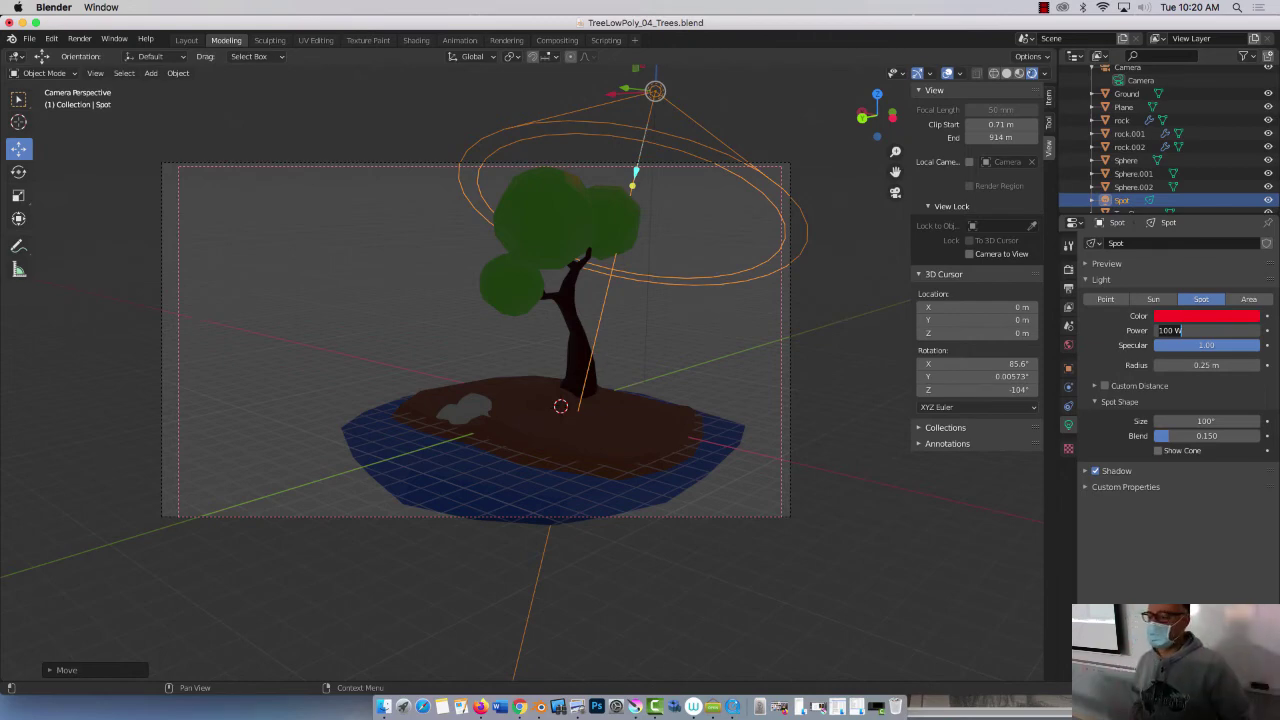
{"action": "key", "text": "Return"}
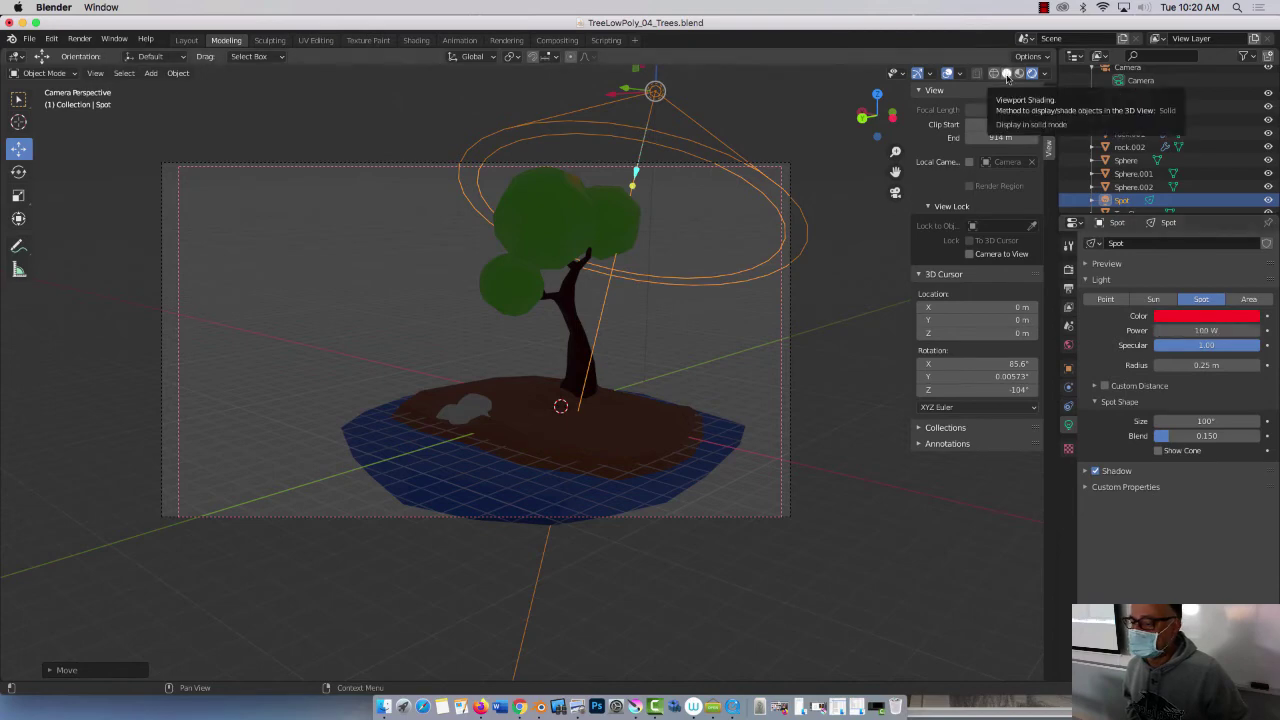
- Raise the spot light power to 1000 W in the rendered preview
{"action": "left_click", "coordinate": [1019, 74]}
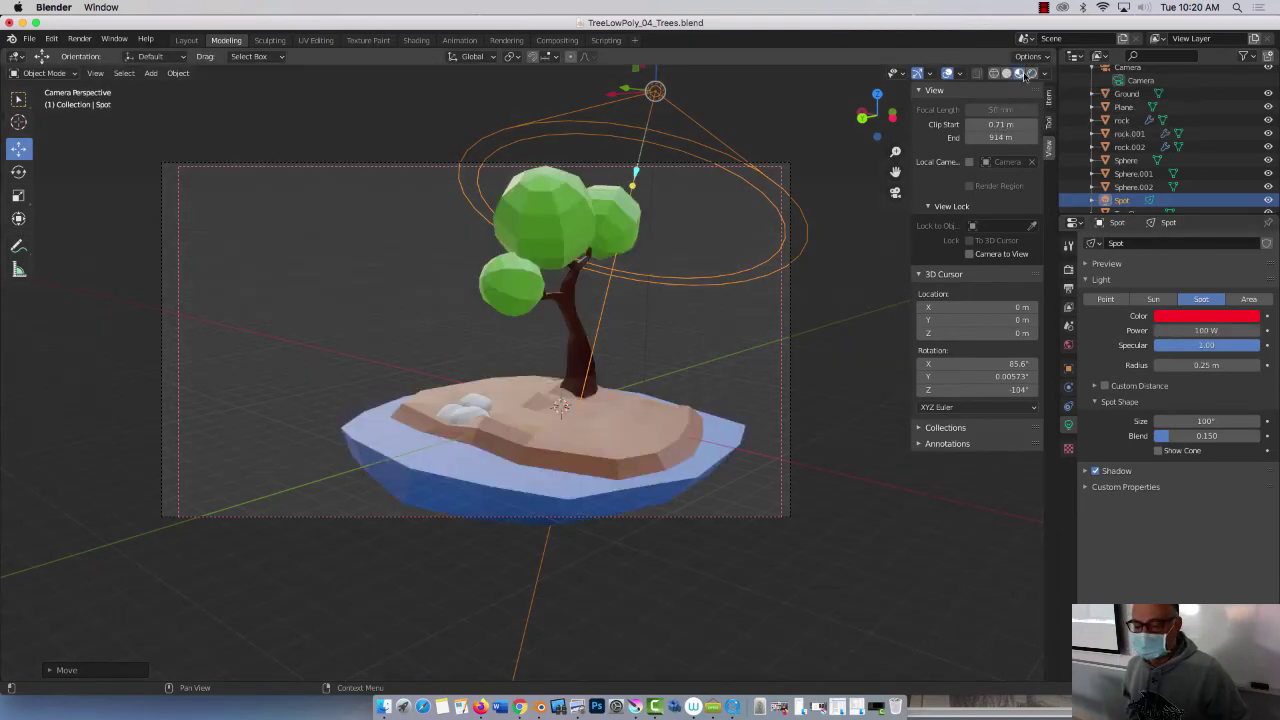
{"action": "left_click", "coordinate": [1032, 74]}
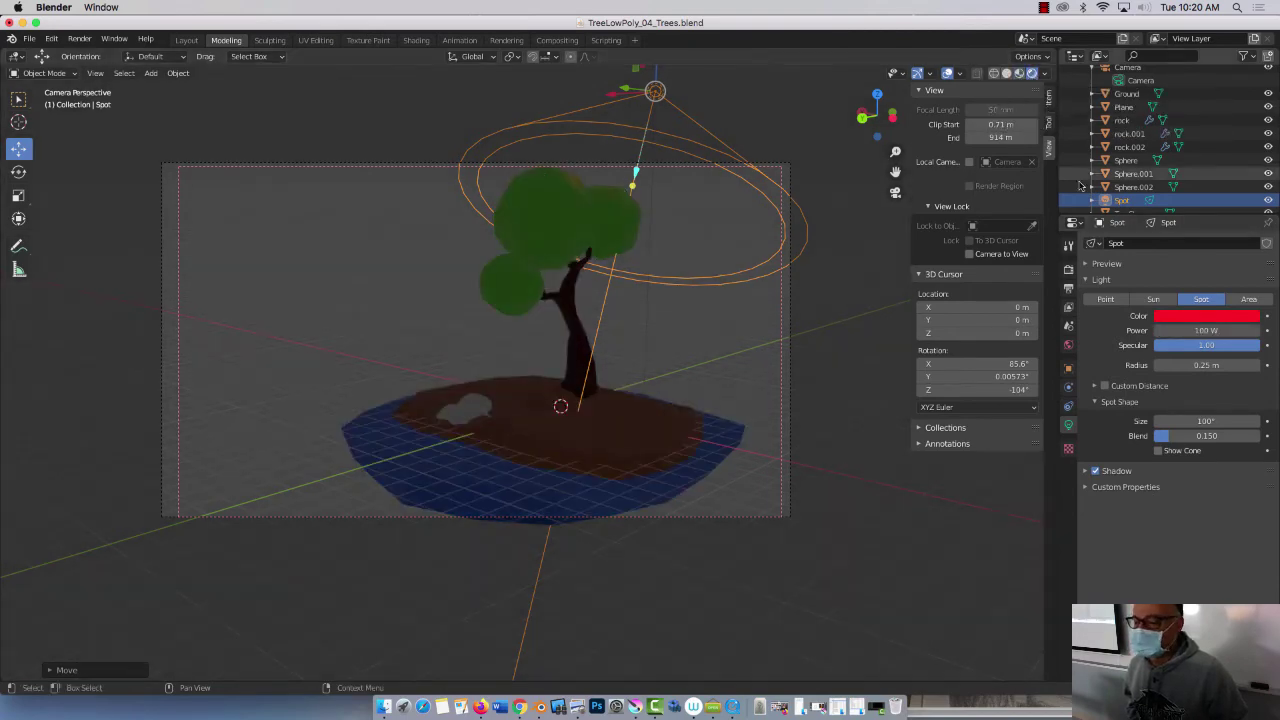
{"action": "left_click", "coordinate": [1210, 331]}
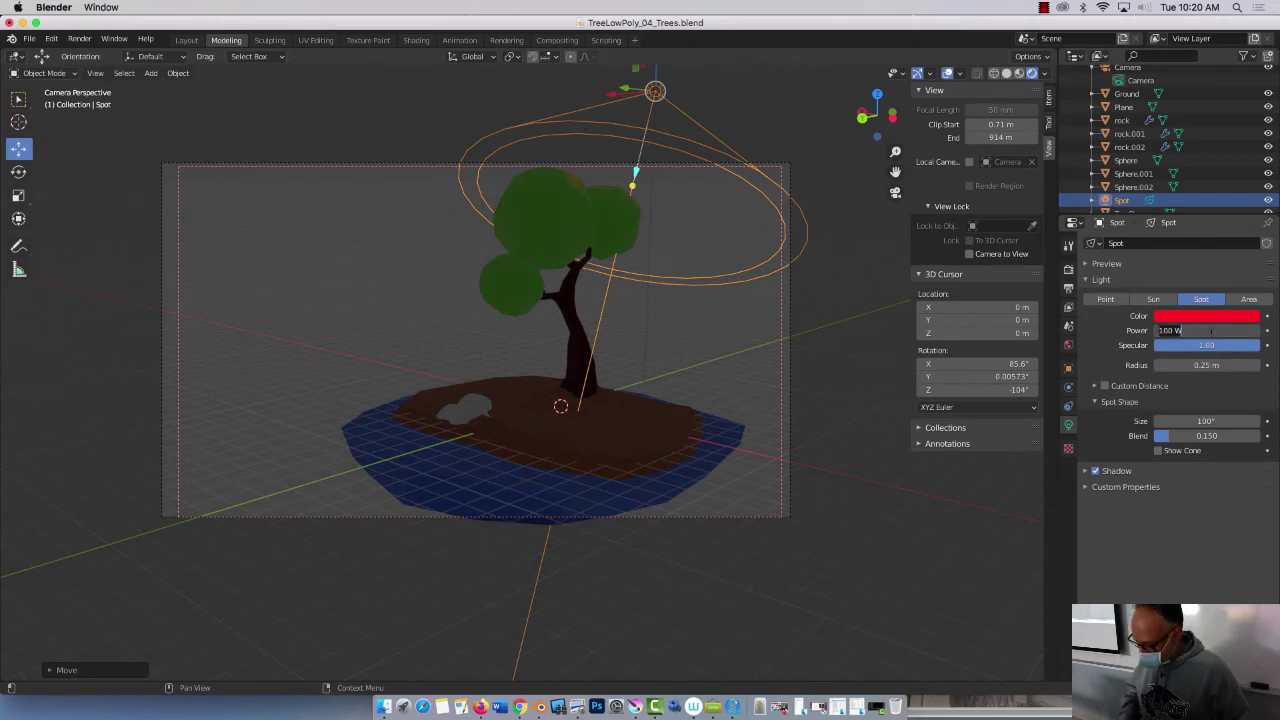
{"action": "type", "text": "1000"}
{"action": "key", "text": "Return"}
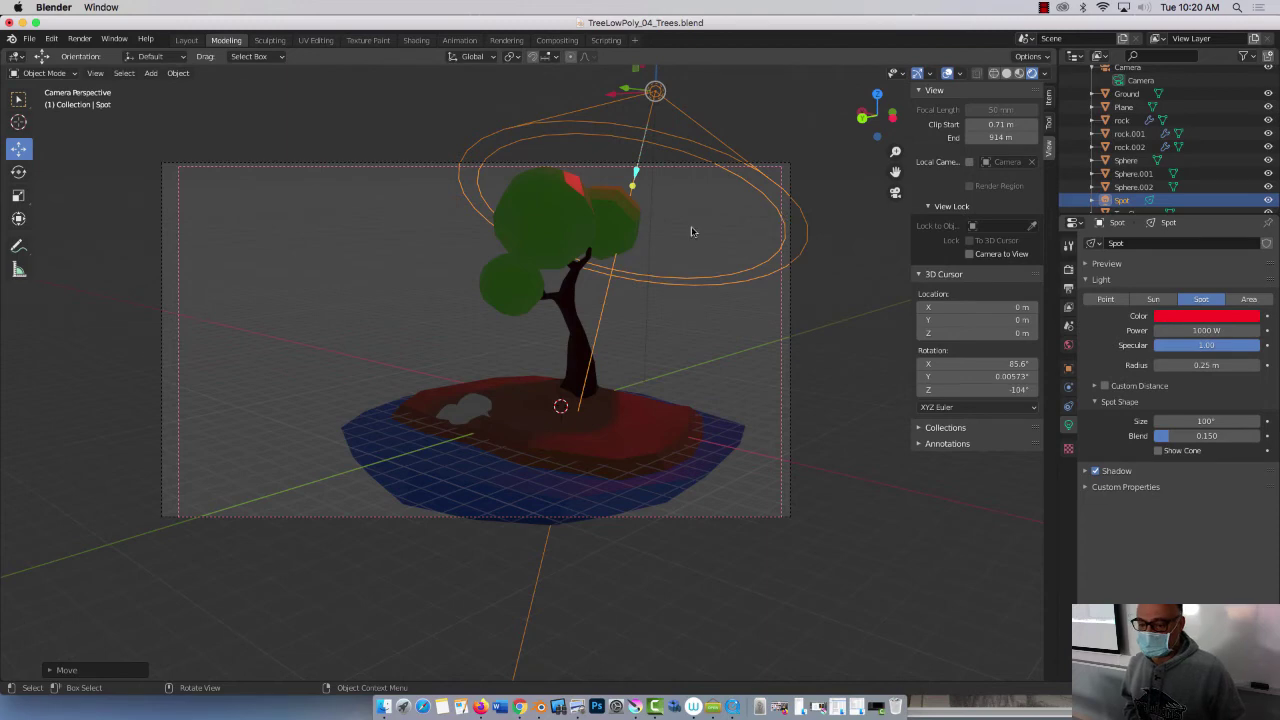
- Render a quick image of the red-spotlit tree, then close the render window
{"action": "left_click", "coordinate": [79, 39]}
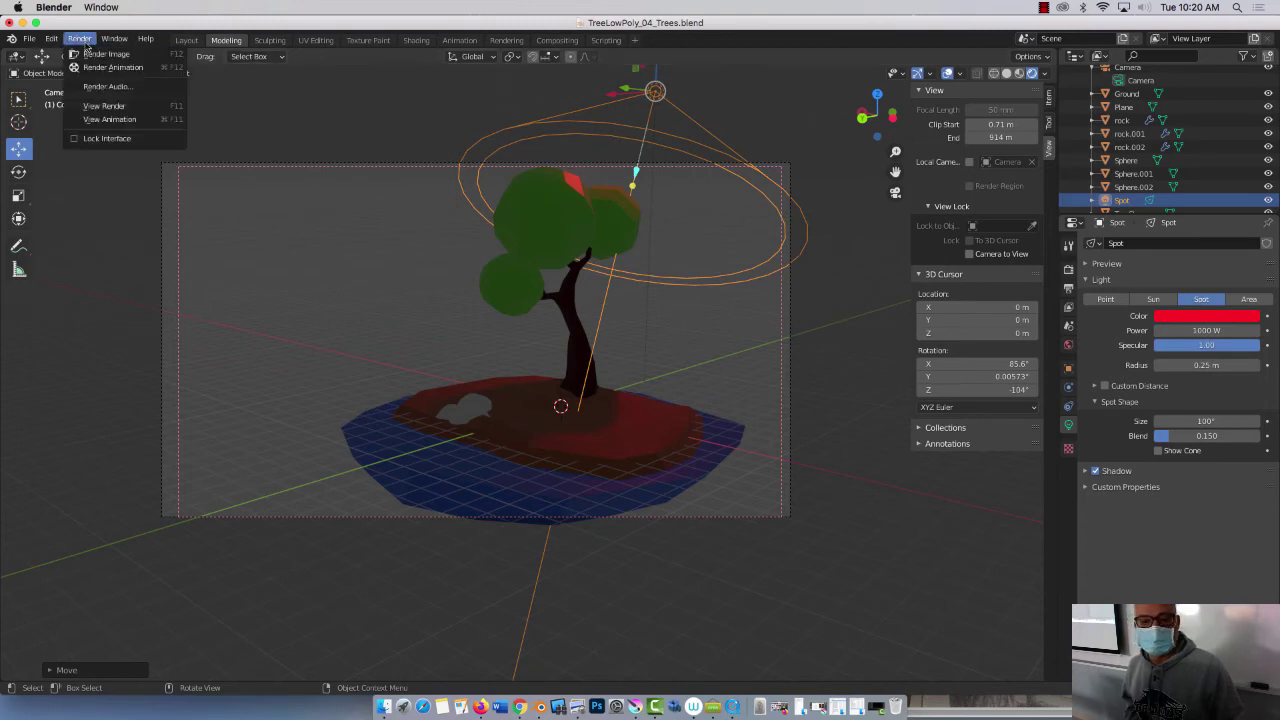
{"action": "left_click", "coordinate": [91, 55]}
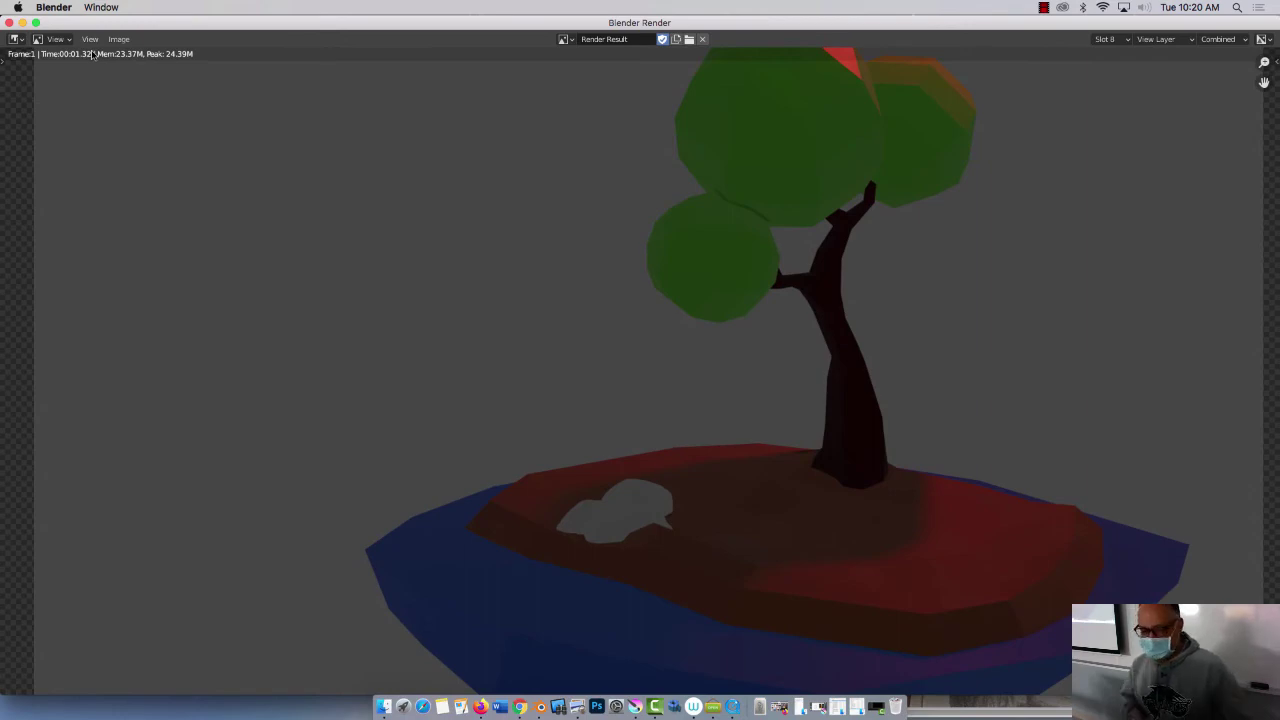
{"action": "left_click", "coordinate": [9, 22]}
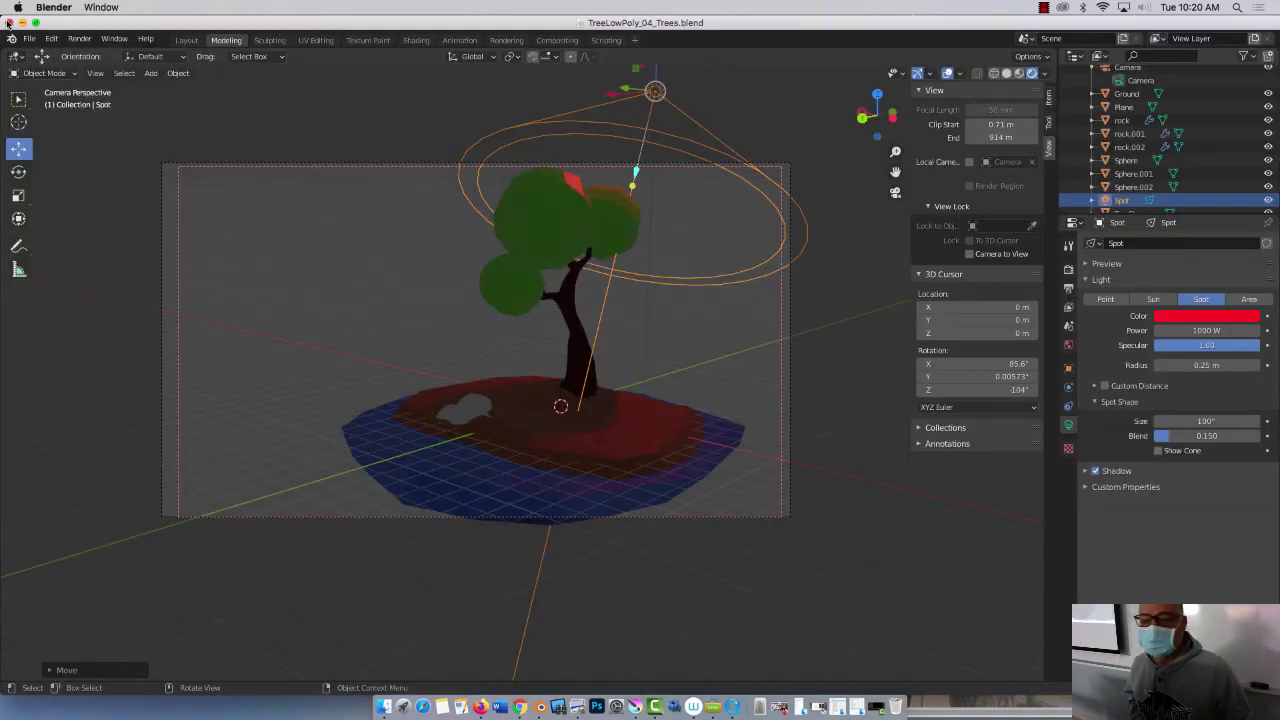
- Duplicate the spot light, angle the copy toward the tree, and place it left above the tree
{"action": "scroll", "coordinate": [725, 215], "scroll_direction": "down", "scroll_amount": 3}
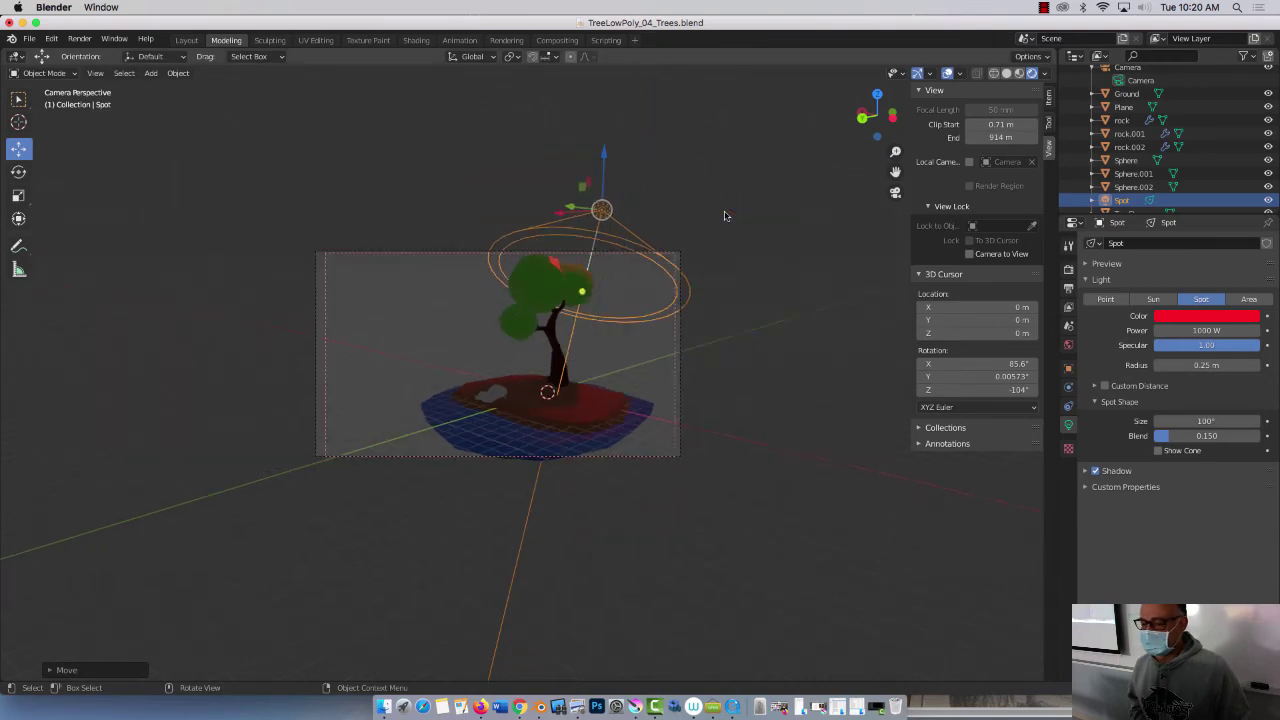
{"action": "middle_click_drag", "start_coordinate": [868, 202], "coordinate": [754, 179]}
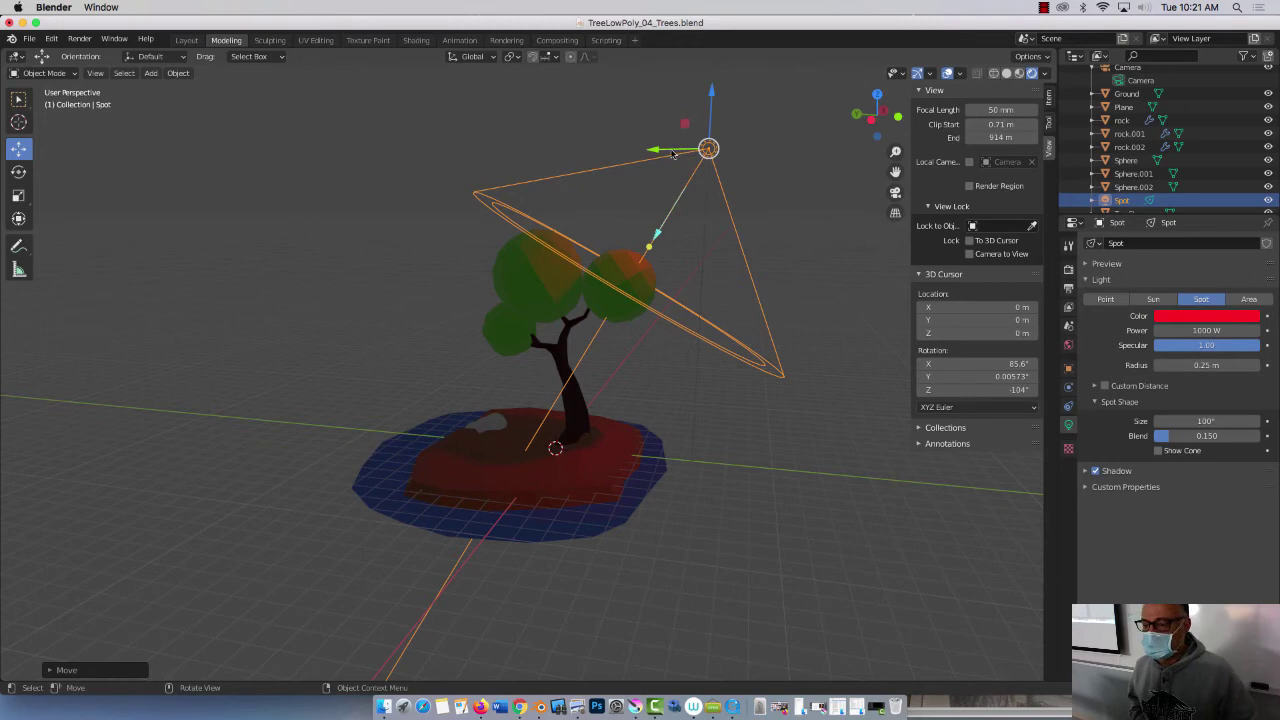
{"action": "left_click_drag", "start_coordinate": [673, 153], "coordinate": [720, 153]}
{"action": "key", "text": "shift+d"}
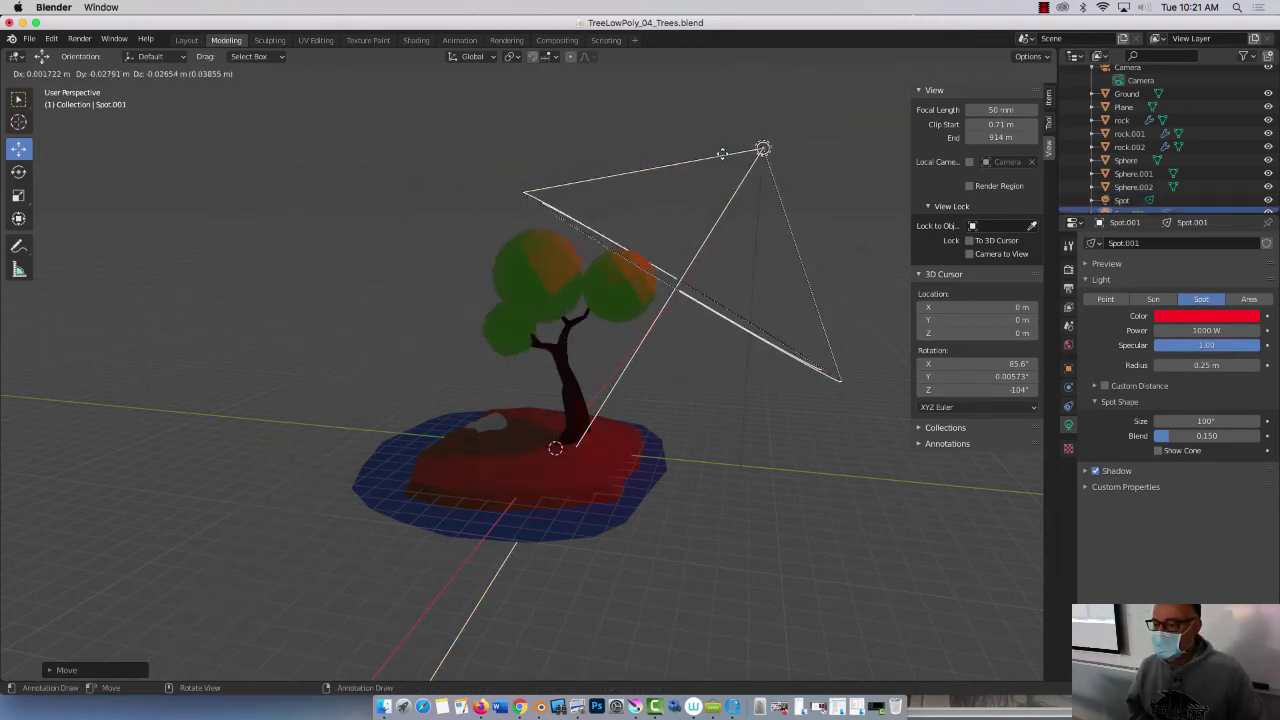
{"action": "left_click", "coordinate": [393, 153]}
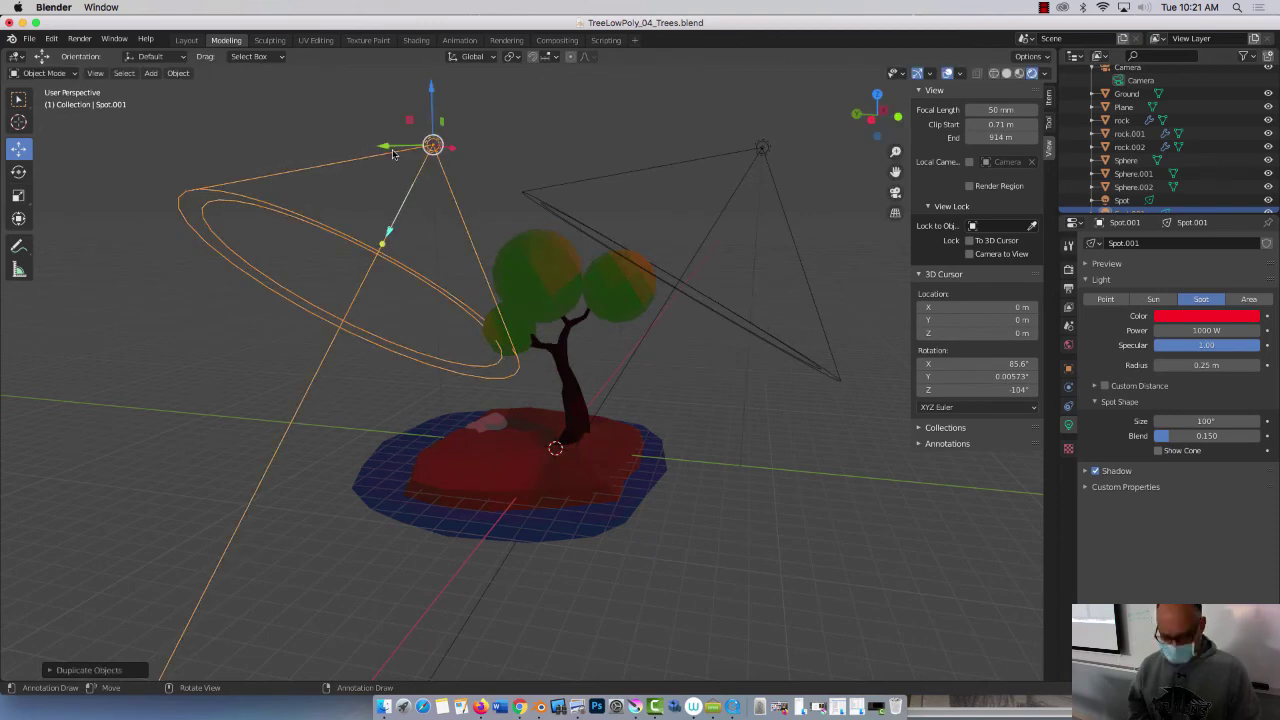
{"action": "left_click", "coordinate": [18, 171]}
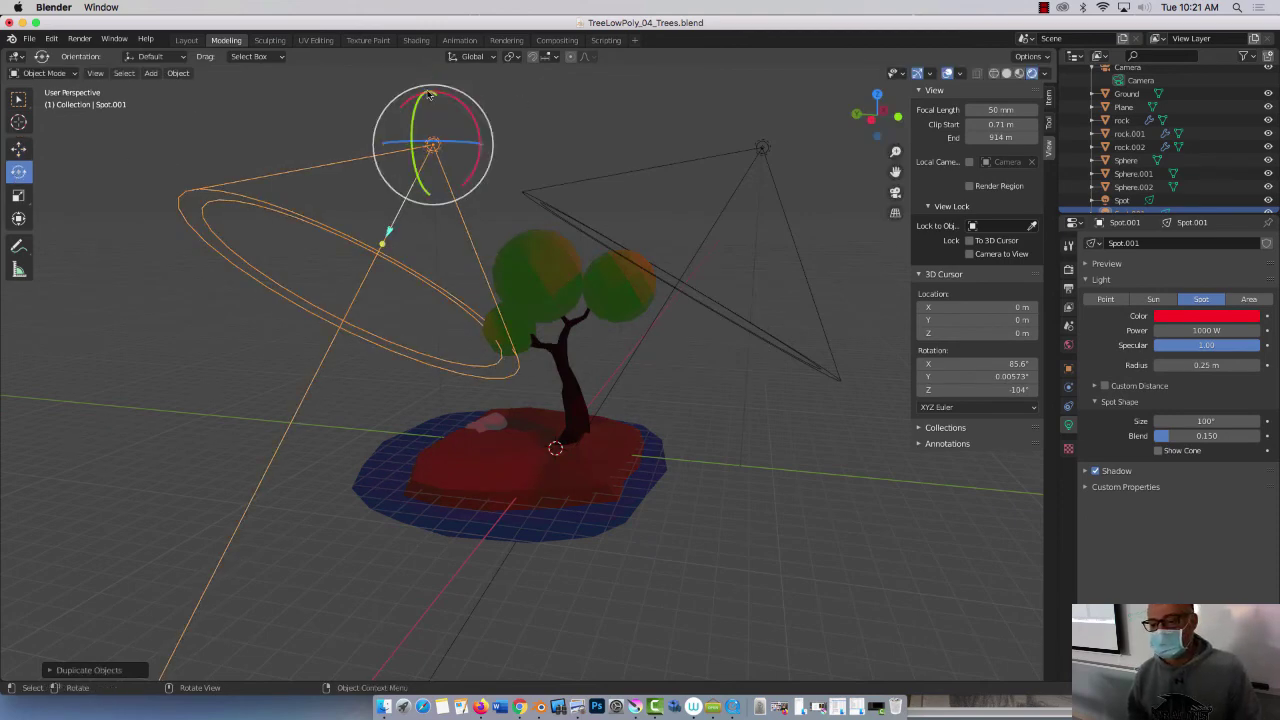
{"action": "left_click_drag", "start_coordinate": [430, 94], "coordinate": [337, 102]}
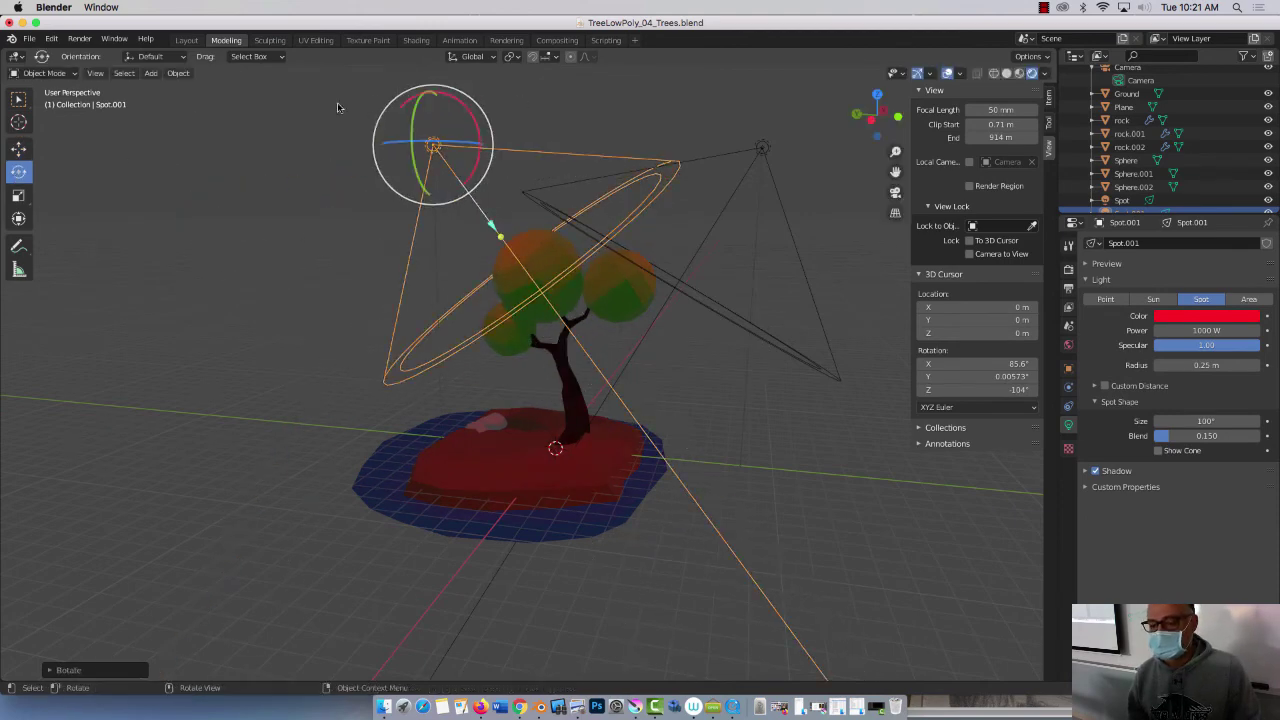
{"action": "left_click", "coordinate": [18, 148]}
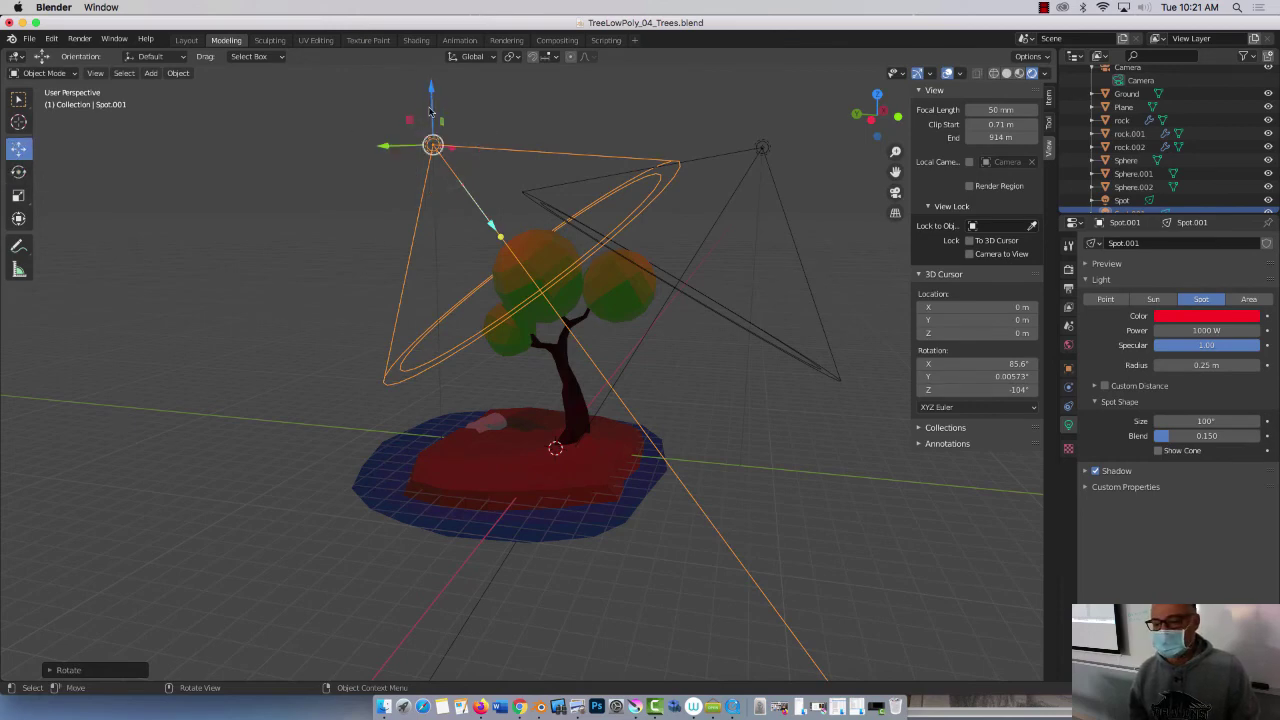
{"action": "left_click_drag", "start_coordinate": [430, 110], "coordinate": [499, 263]}
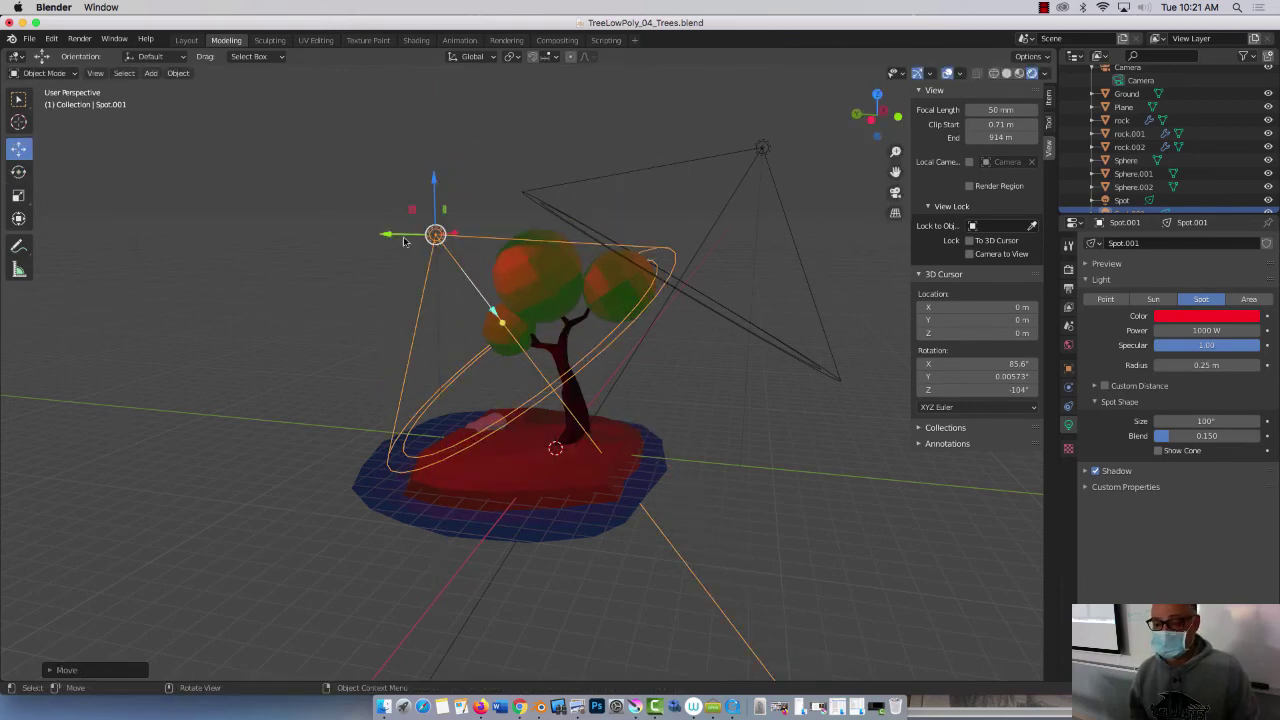
{"action": "left_click_drag", "start_coordinate": [398, 235], "coordinate": [351, 152]}
- Set the copied spot's cone size to 54.9° and its radius to 1 m
{"action": "mouse_move", "coordinate": [410, 262]}
{"action": "left_mouse_down"}
{"action": "mouse_move", "coordinate": [432, 290]}
{"action": "mouse_move", "coordinate": [399, 250]}
{"action": "left_mouse_up"}
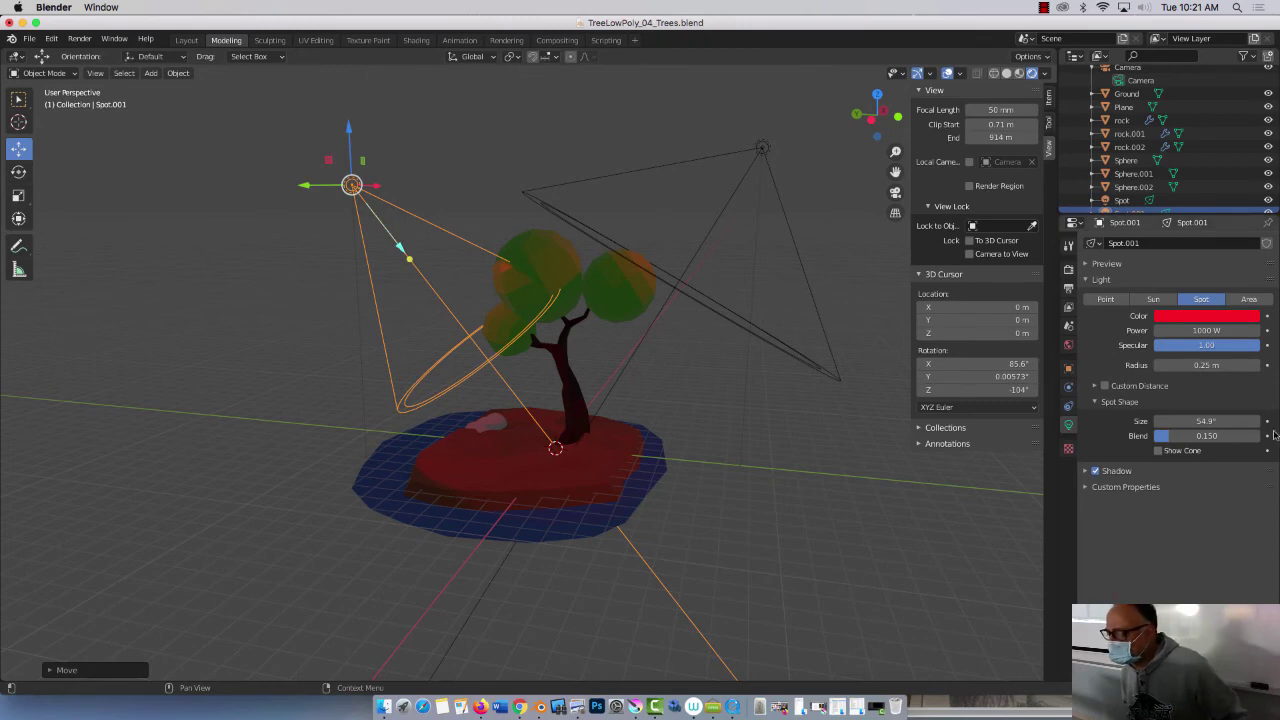
{"action": "left_click", "coordinate": [1229, 364]}
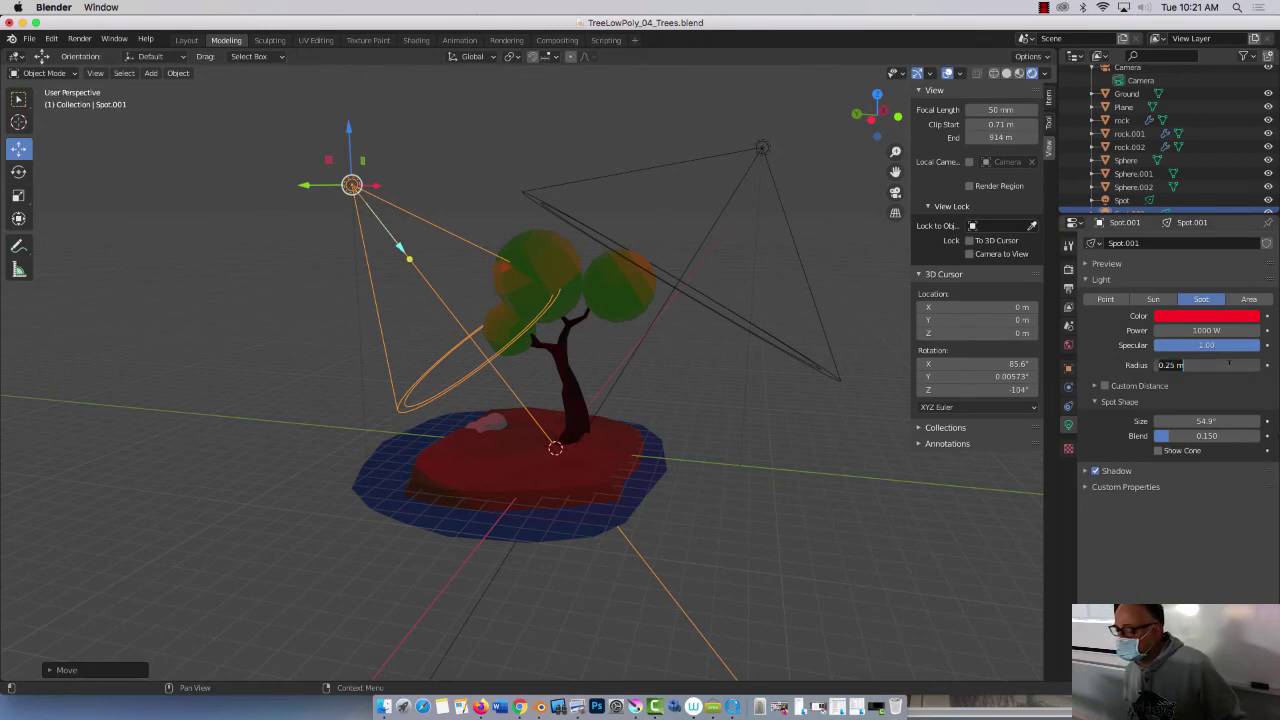
{"action": "type", "text": "1"}
{"action": "key", "text": "Return"}
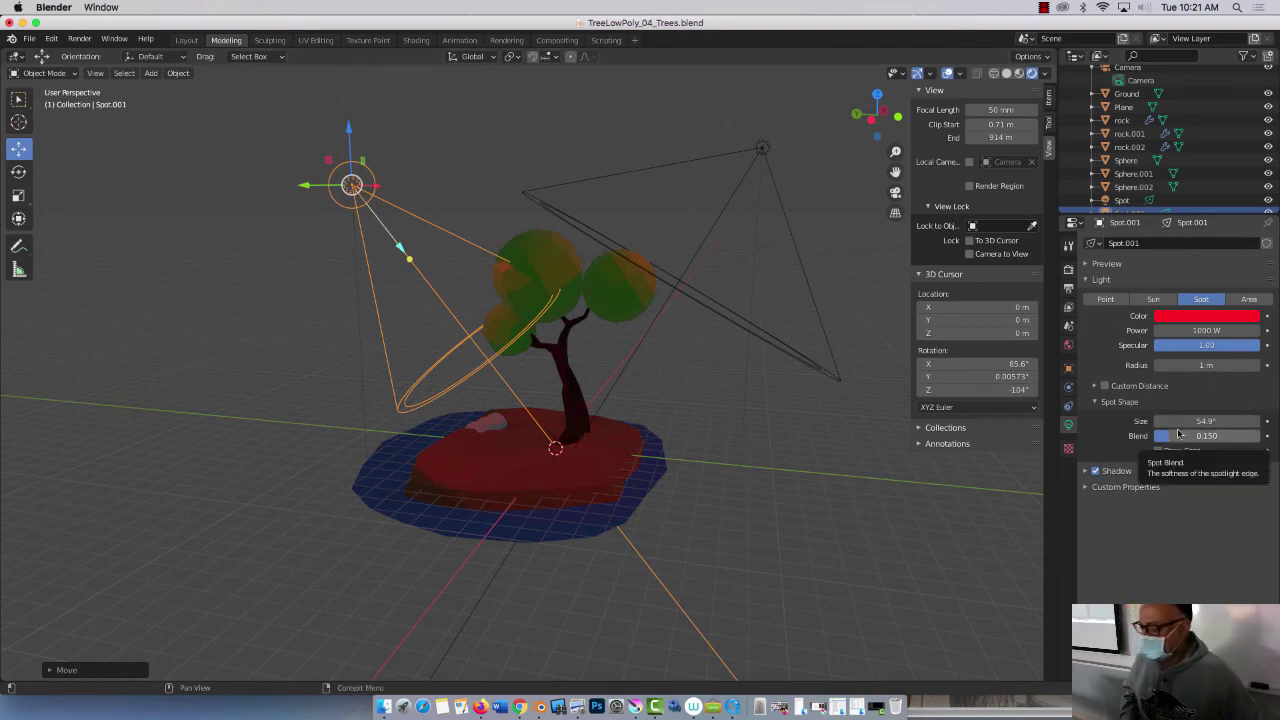
{"action": "mouse_move", "coordinate": [215, 311]}
{"action": "middle_mouse_down"}
{"action": "mouse_move", "coordinate": [231, 322]}
{"action": "mouse_move", "coordinate": [214, 313]}
{"action": "middle_mouse_up"}
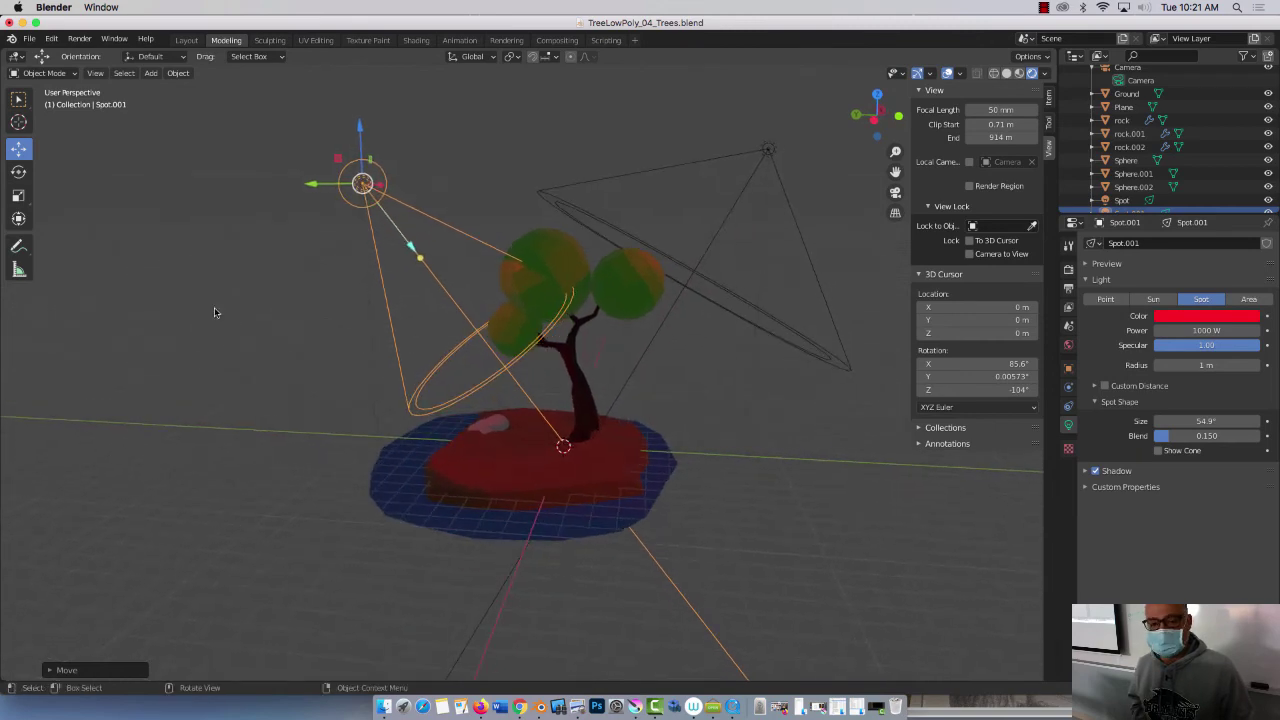
- Add a Sun light and raise it vertically above the tree
{"action": "left_click", "coordinate": [151, 74]}
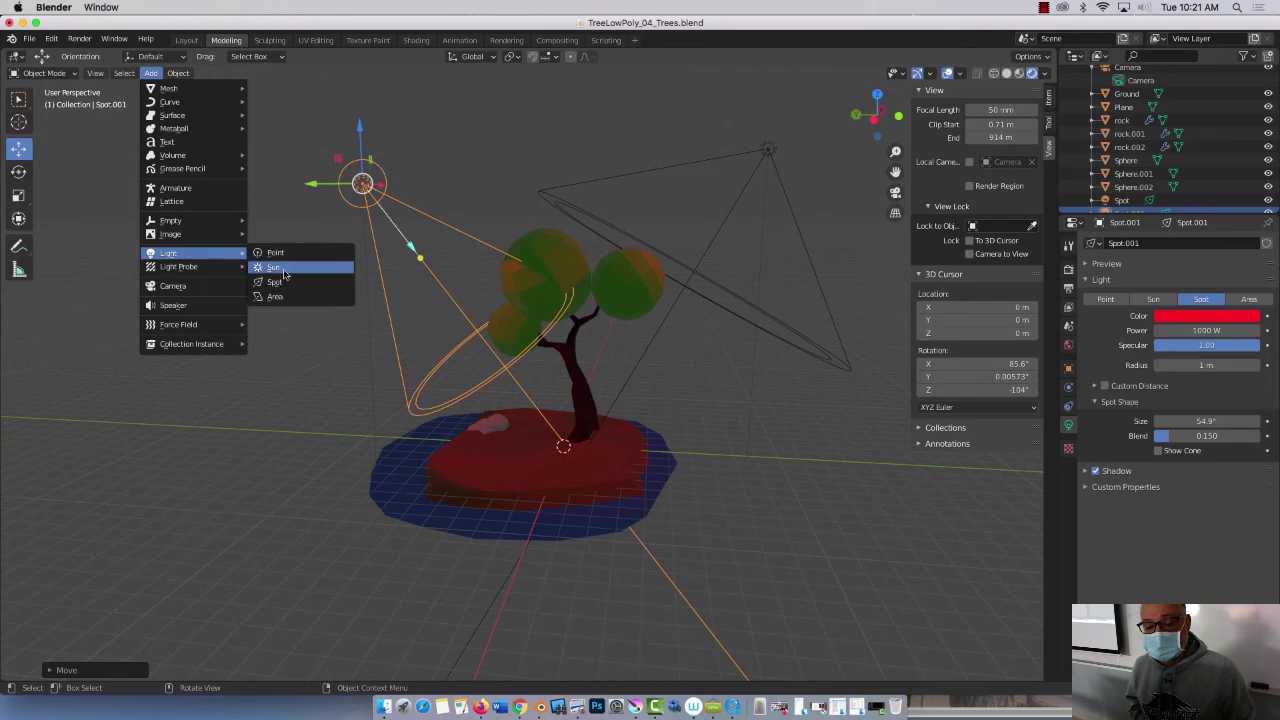
{"action": "left_click", "coordinate": [284, 268]}
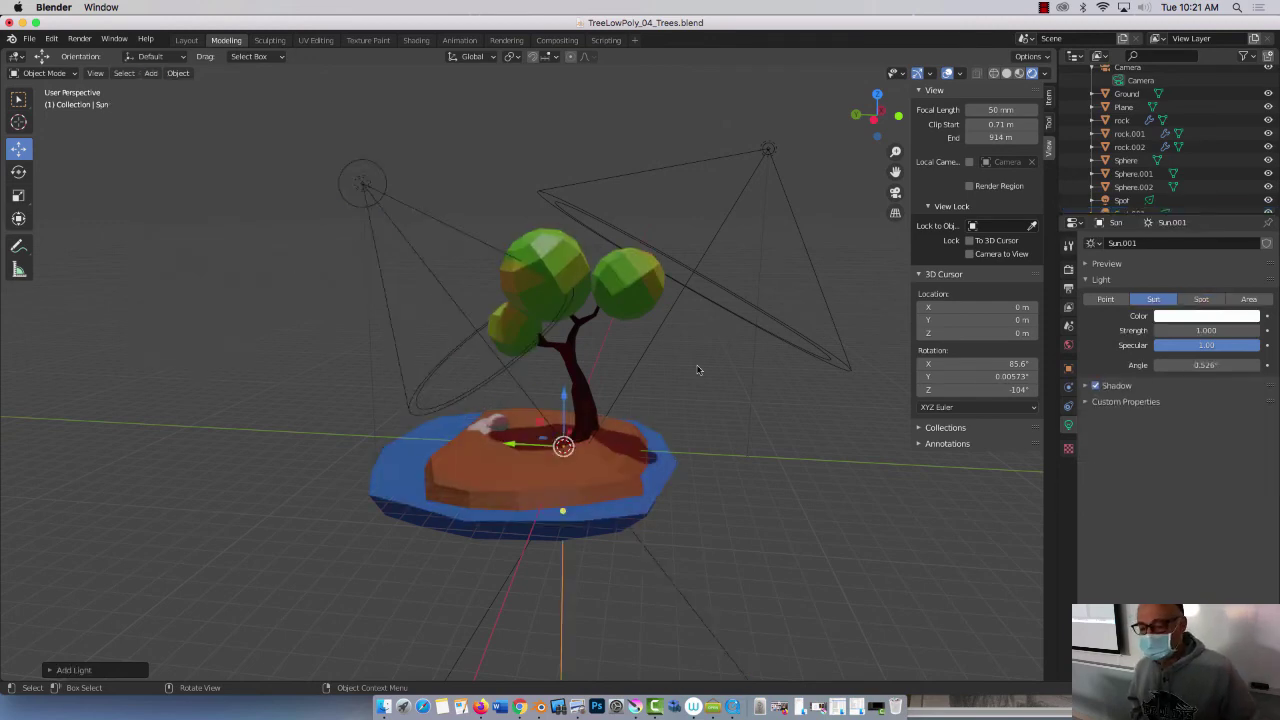
{"action": "key", "text": "g"}
{"action": "key", "text": "z"}
{"action": "left_click", "coordinate": [584, 140]}
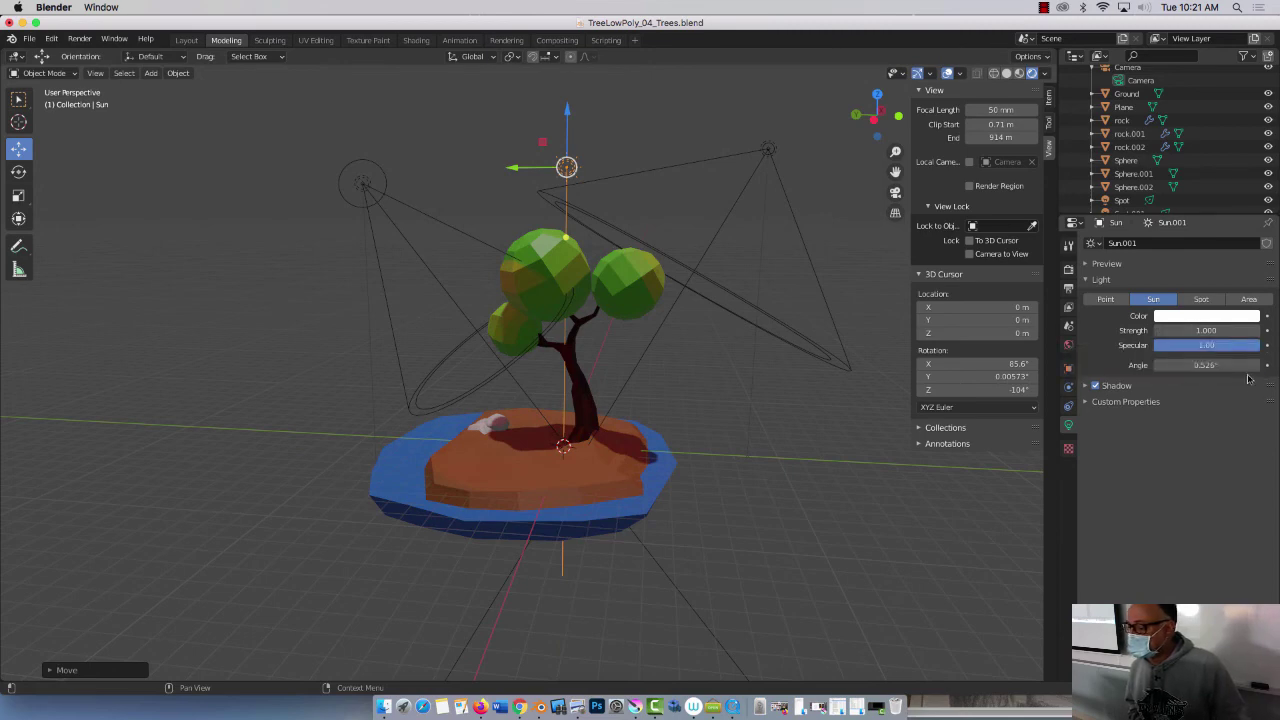
- Enable Camera to View in camera view, then orbit and zoom to frame the island closer
{"action": "left_click", "coordinate": [895, 191]}
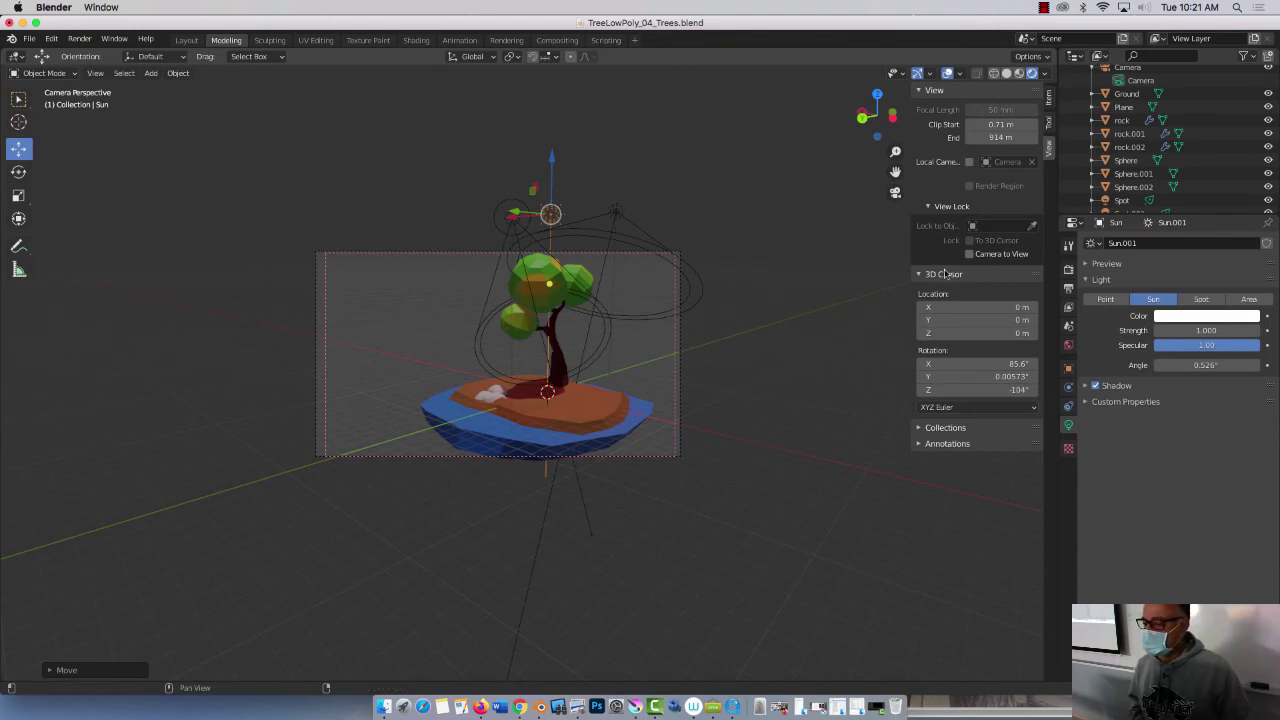
{"action": "left_click", "coordinate": [969, 254]}
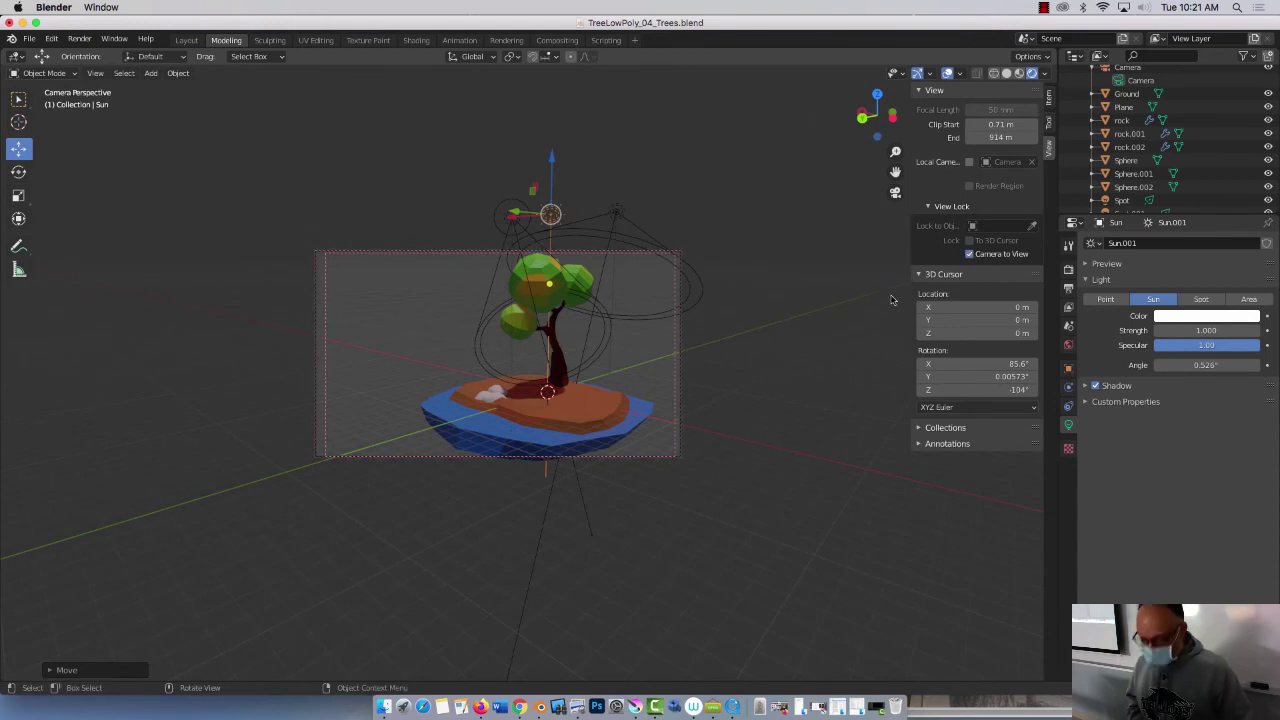
{"action": "middle_click_drag", "start_coordinate": [687, 346], "coordinate": [558, 358]}
{"action": "scroll", "coordinate": [545, 347], "scroll_direction": "up", "scroll_amount": 2}
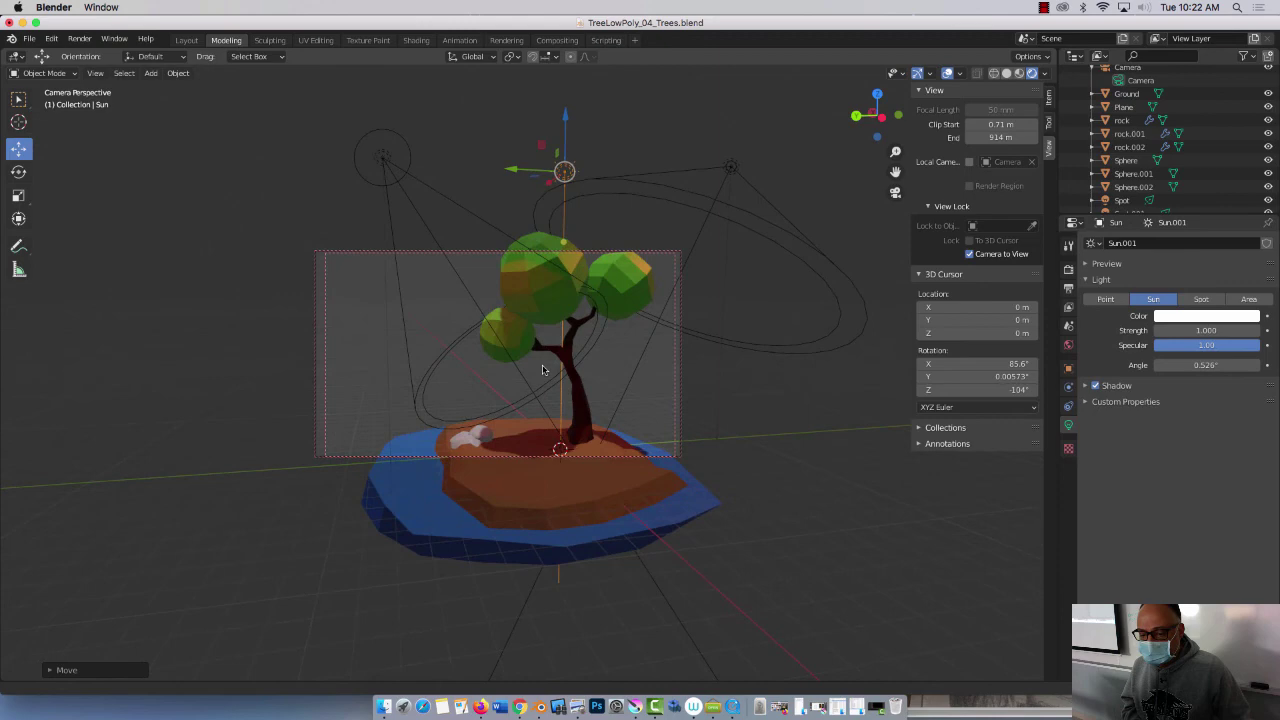
- Render the camera view image and zoom the result to inspect it
{"action": "left_click", "coordinate": [79, 39]}
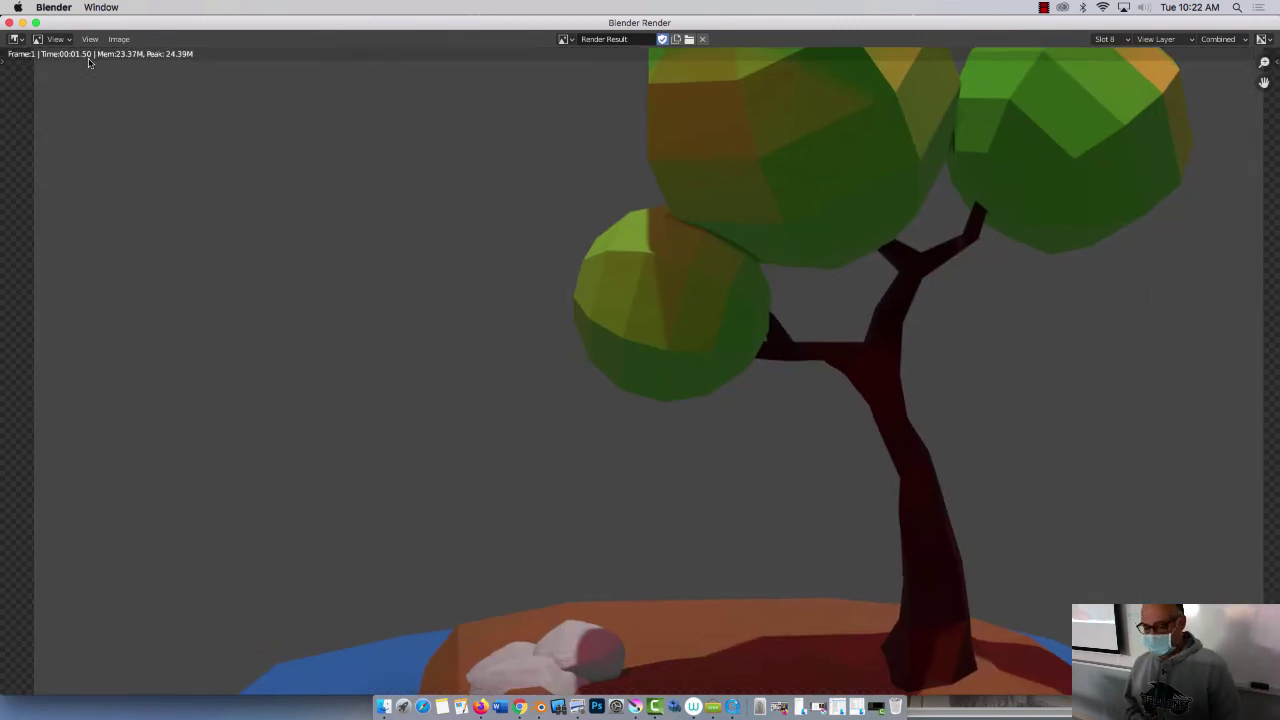
{"action": "scroll", "coordinate": [462, 317], "scroll_direction": "down", "scroll_amount": 4}
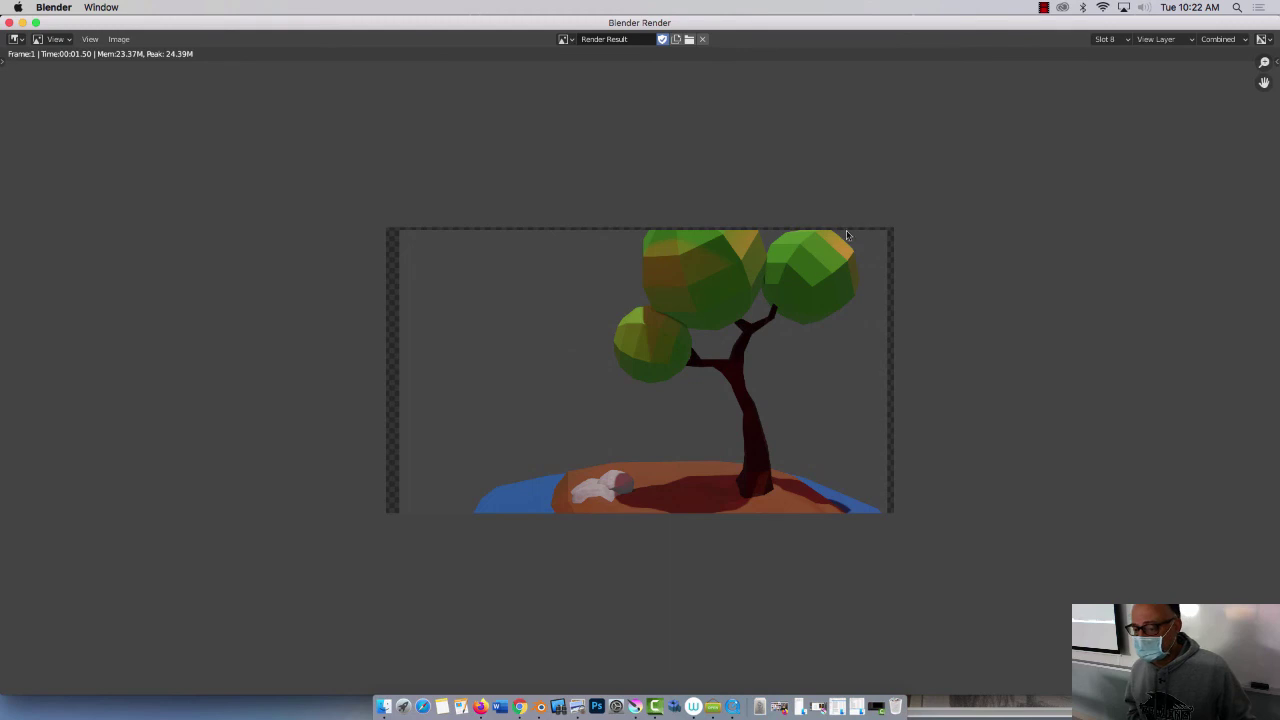
{"action": "scroll", "coordinate": [760, 387], "scroll_direction": "up", "scroll_amount": 2}
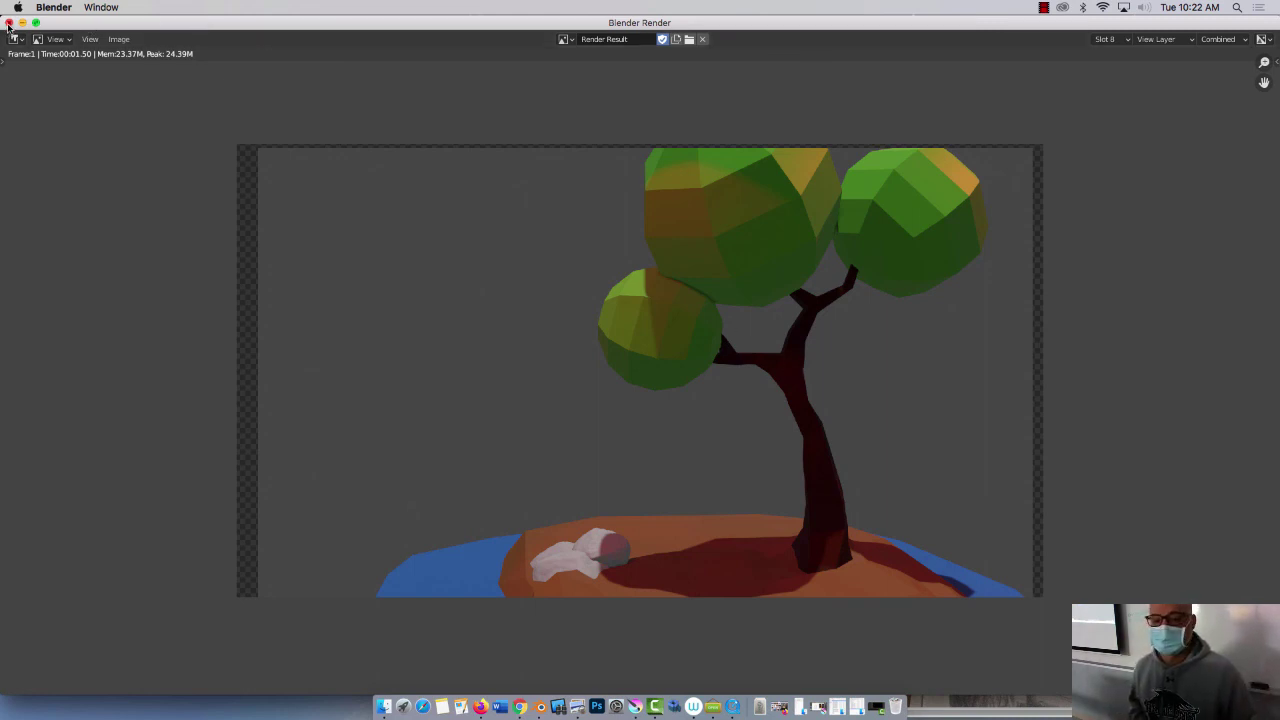
- Save the render as a new numbered Tree Ev PNG in the images folder
{"action": "left_click", "coordinate": [118, 39]}
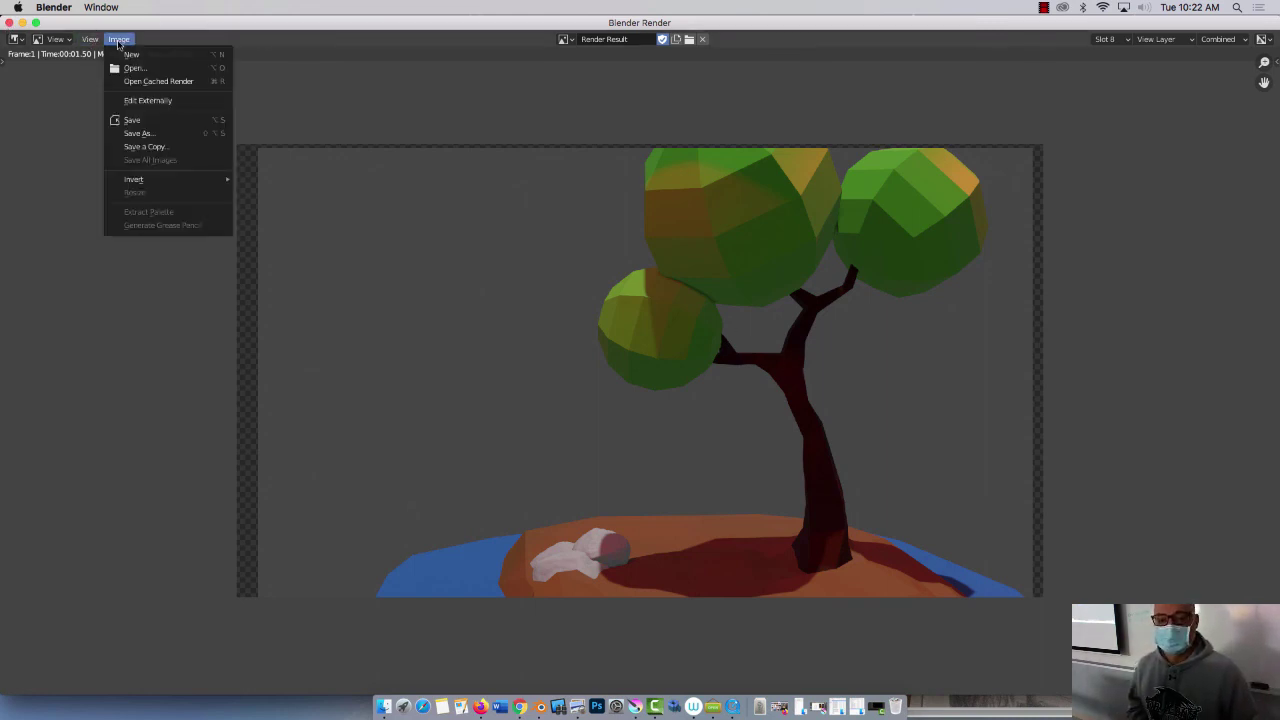
{"action": "left_click", "coordinate": [150, 134]}
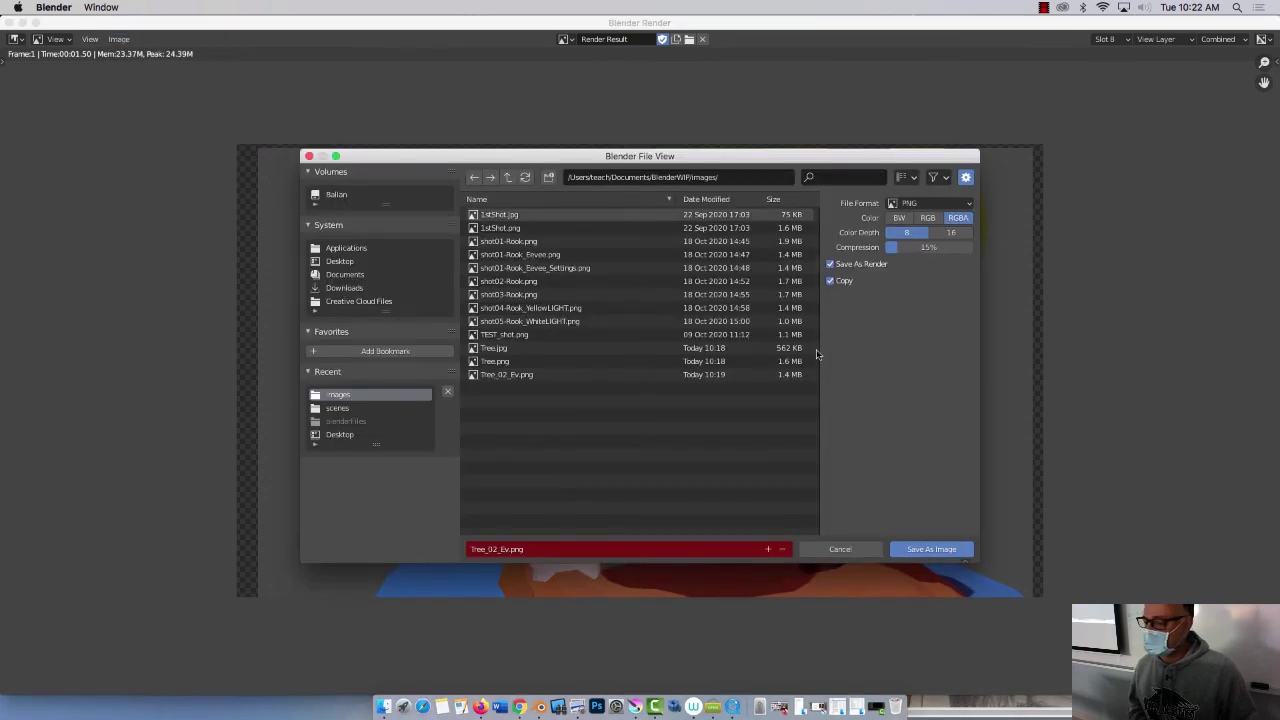
{"action": "left_click", "coordinate": [510, 552]}
{"action": "left_click", "coordinate": [497, 549]}
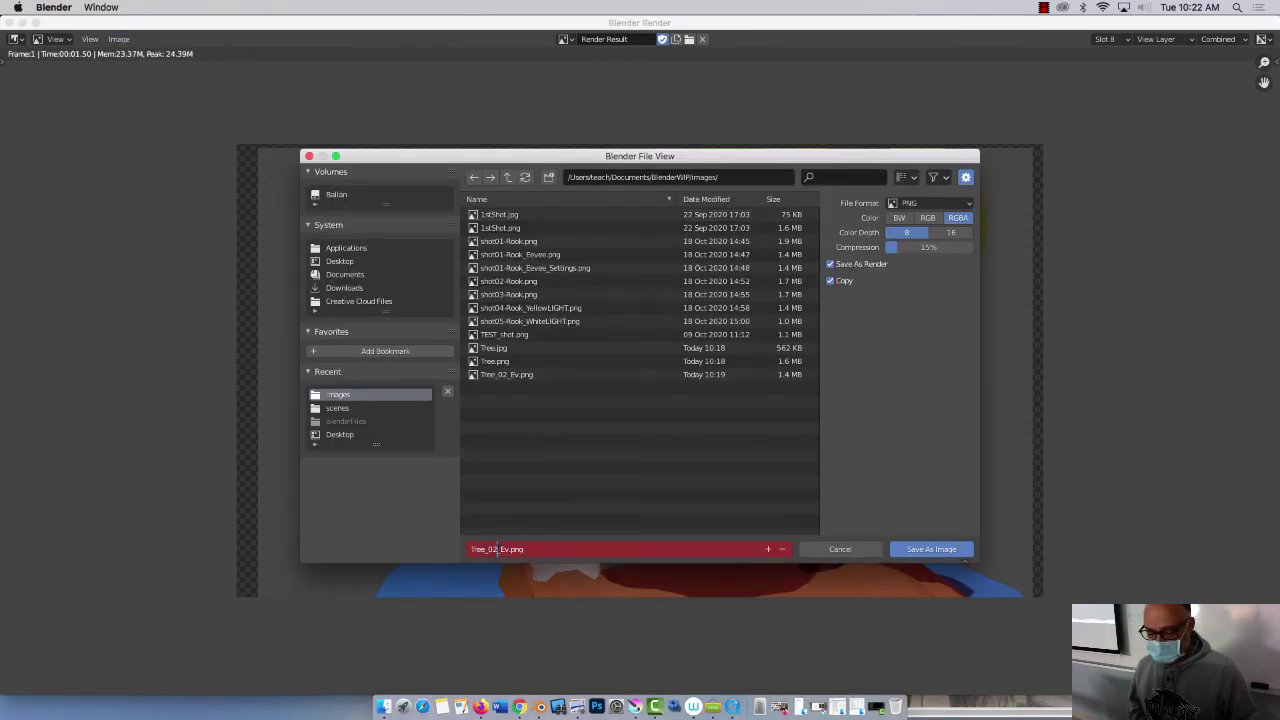
{"action": "key", "text": "Return"}
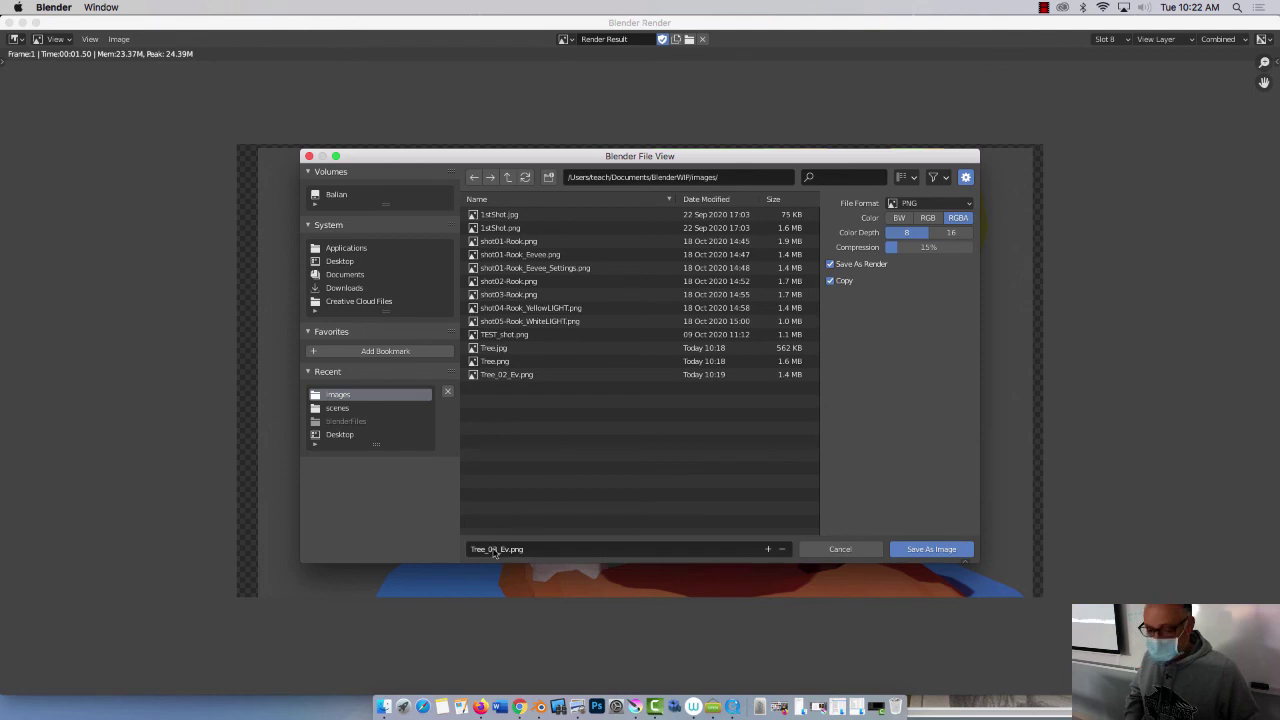
{"action": "left_click", "coordinate": [931, 549]}
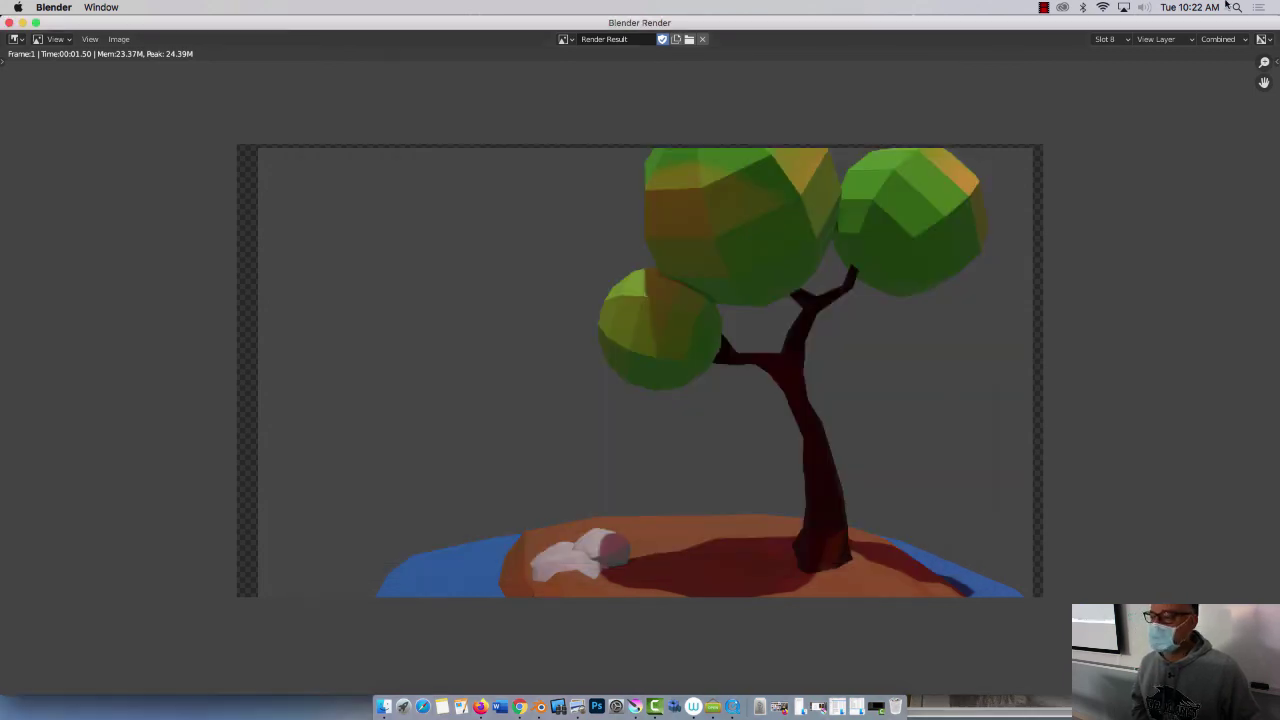
{"action": "left_click", "coordinate": [1044, 8]}
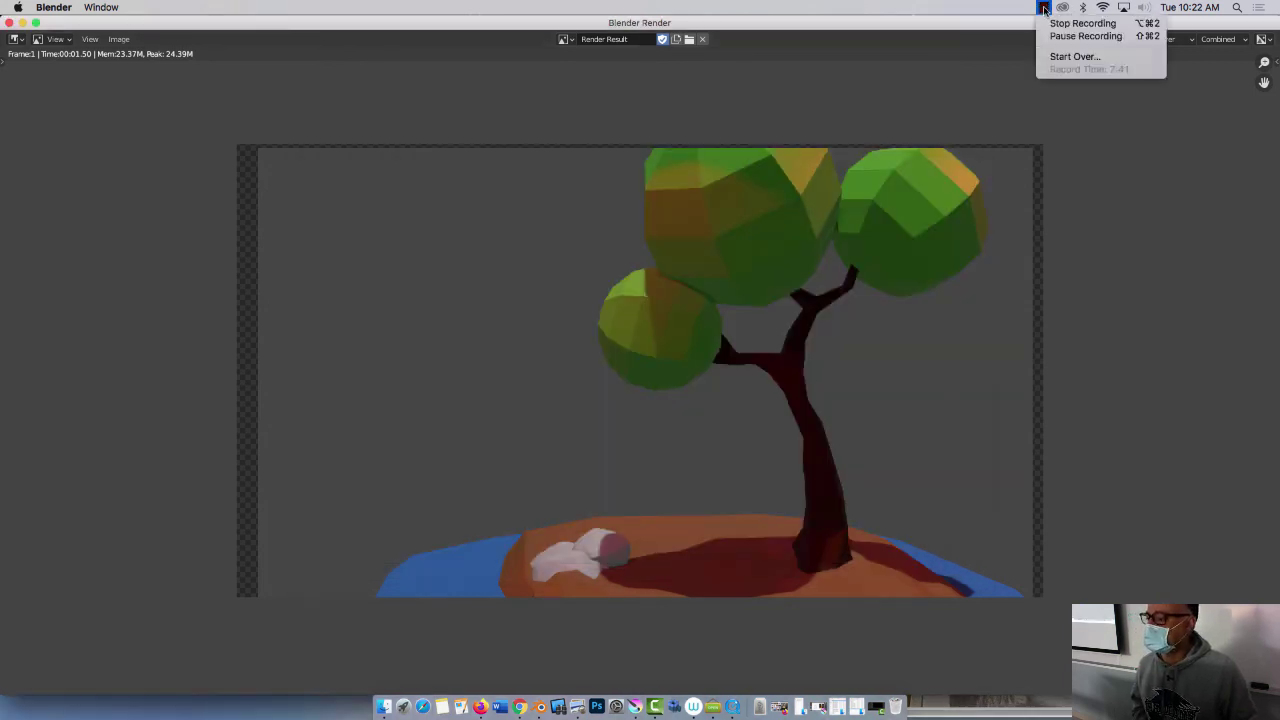